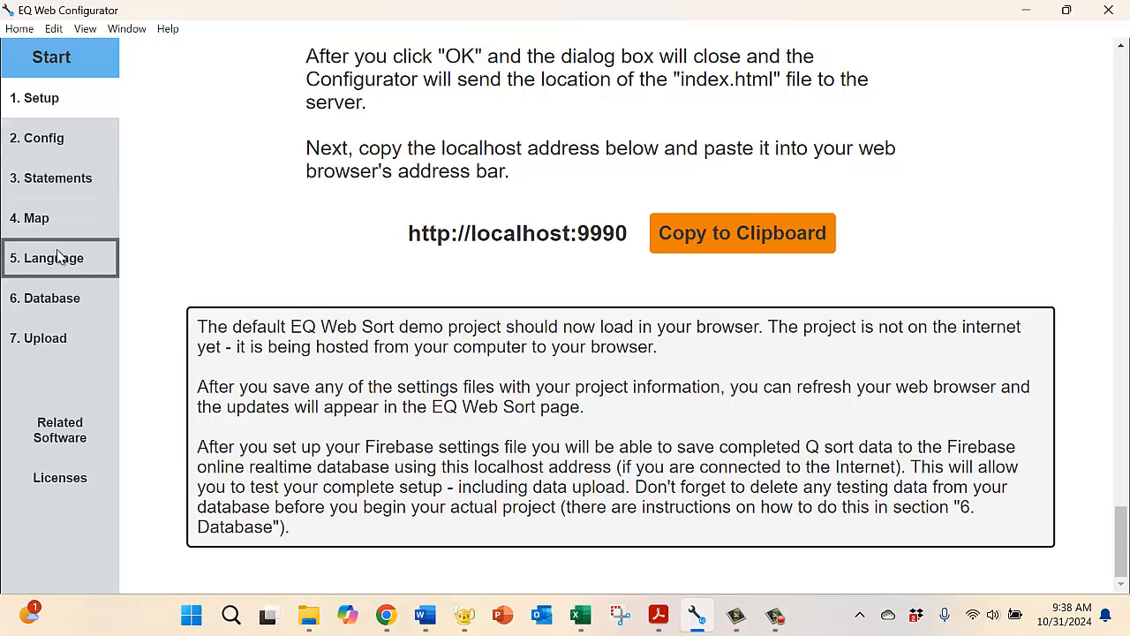
# Step: Open the database settings and display the Firebase setup guide down to its list of five required steps
pyautogui.click(50, 300)
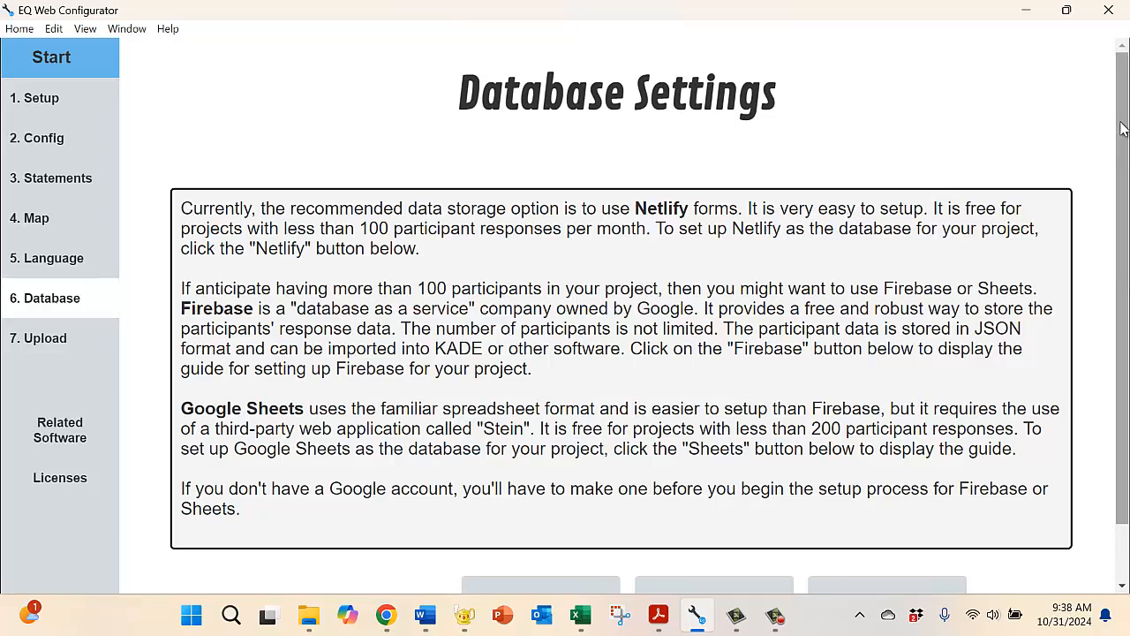
pyautogui.moveTo(1121, 125); pyautogui.dragTo(1096, 228)
pyautogui.click(541, 541)
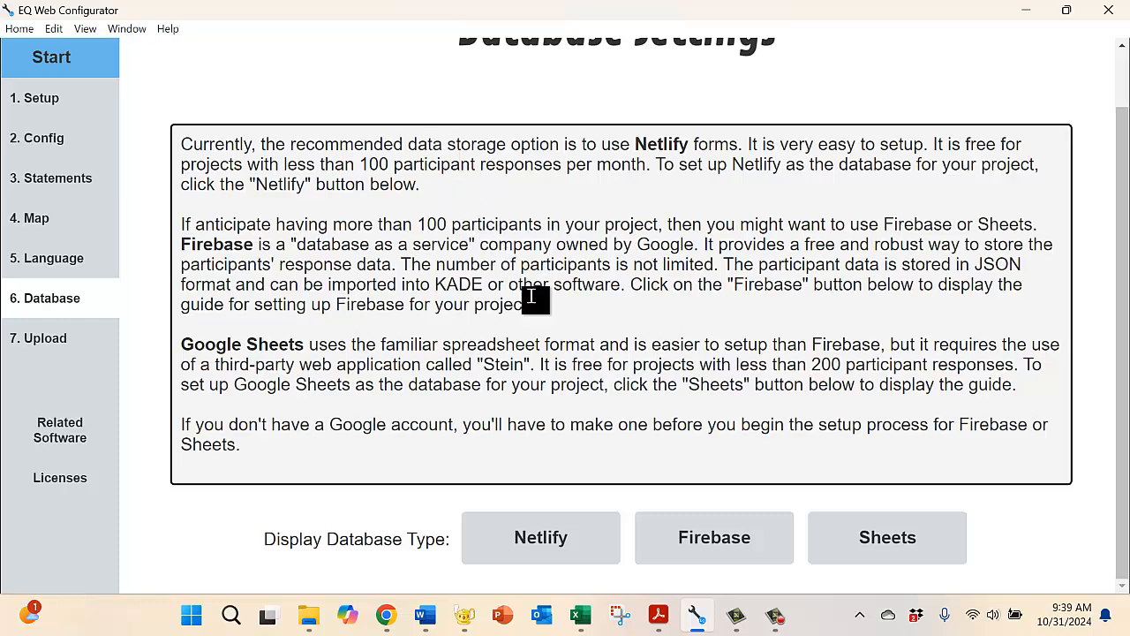
pyautogui.click(704, 546)
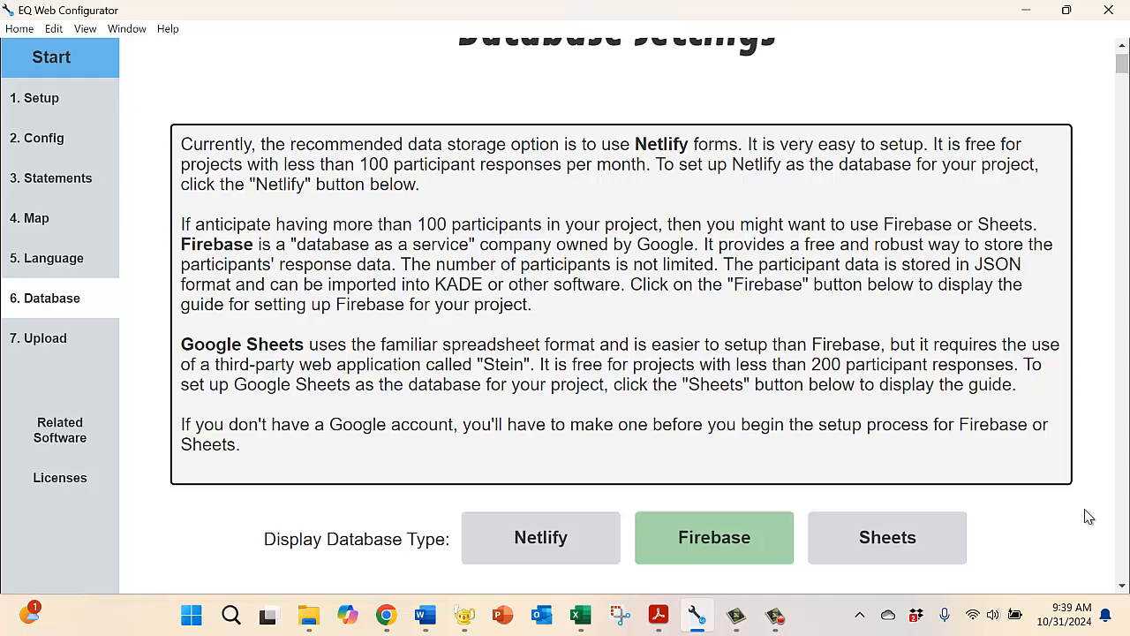
pyautogui.moveTo(1123, 587); pyautogui.dragTo(1123, 587)
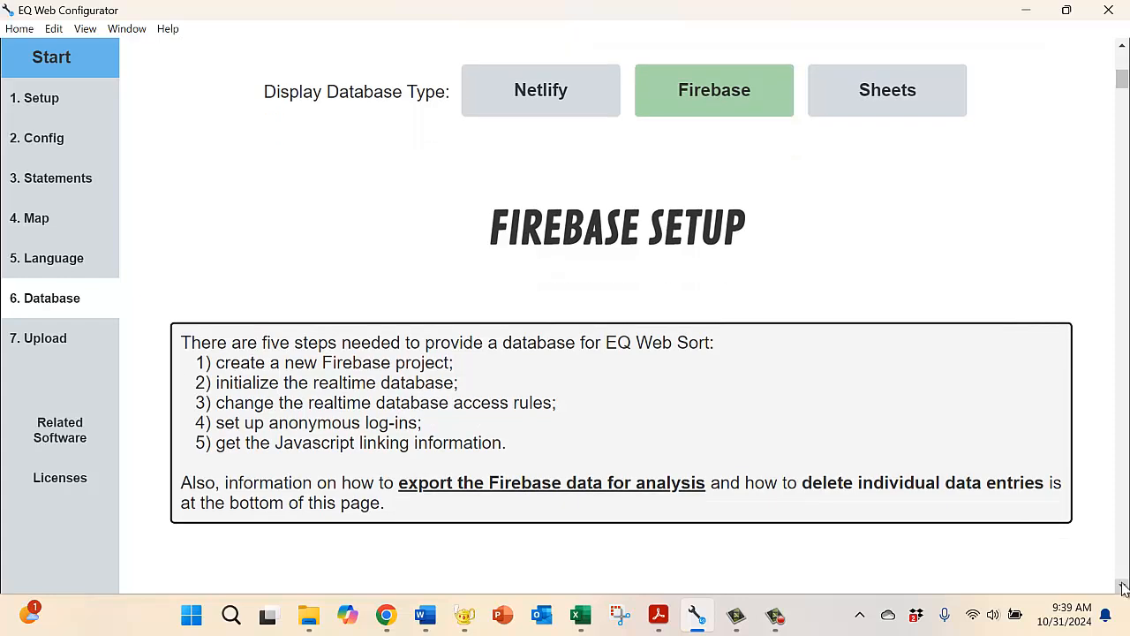
pyautogui.click(1123, 587)
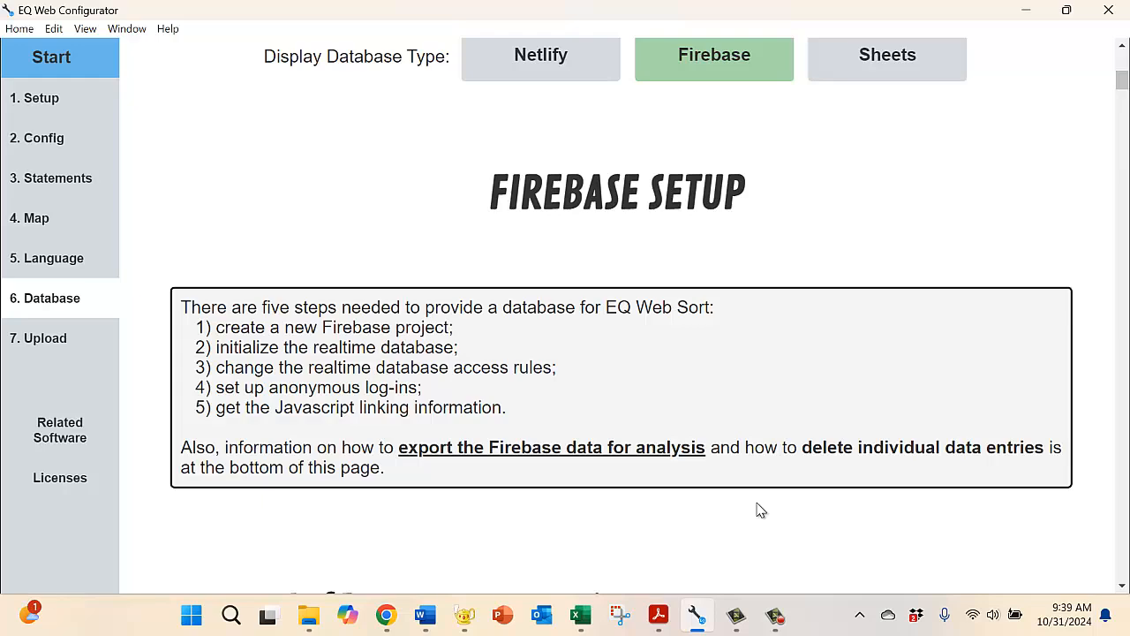
# Step: Switch to Chrome, load firebase.google.com in a new tab and go to the Firebase console
pyautogui.click(388, 616)
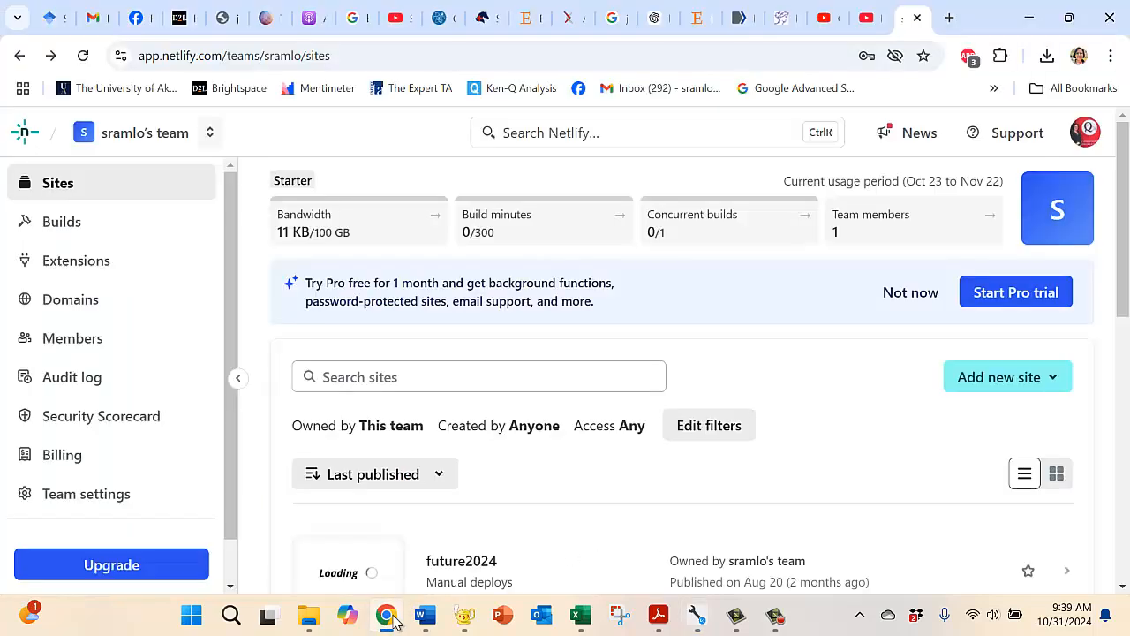
pyautogui.click(949, 19)
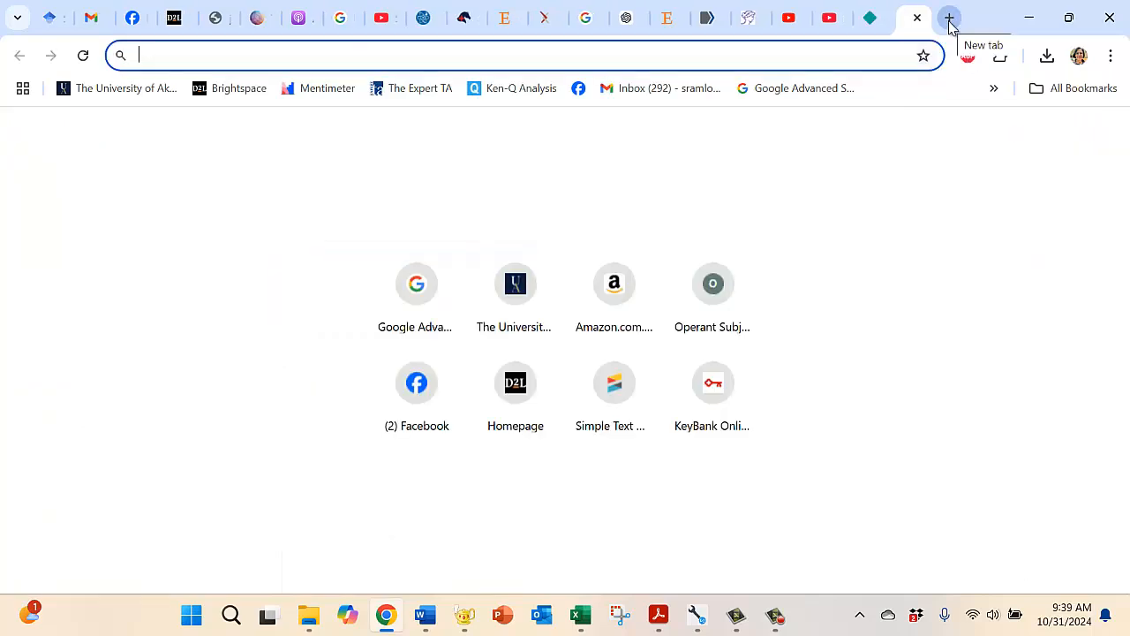
pyautogui.write('firebase')
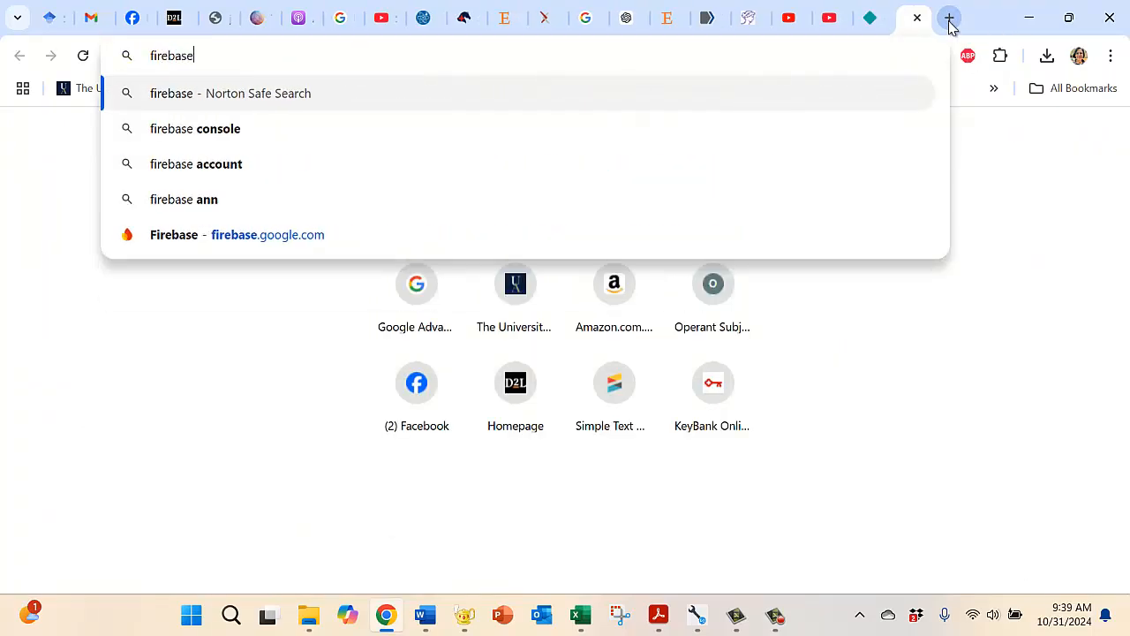
pyautogui.click(323, 239)
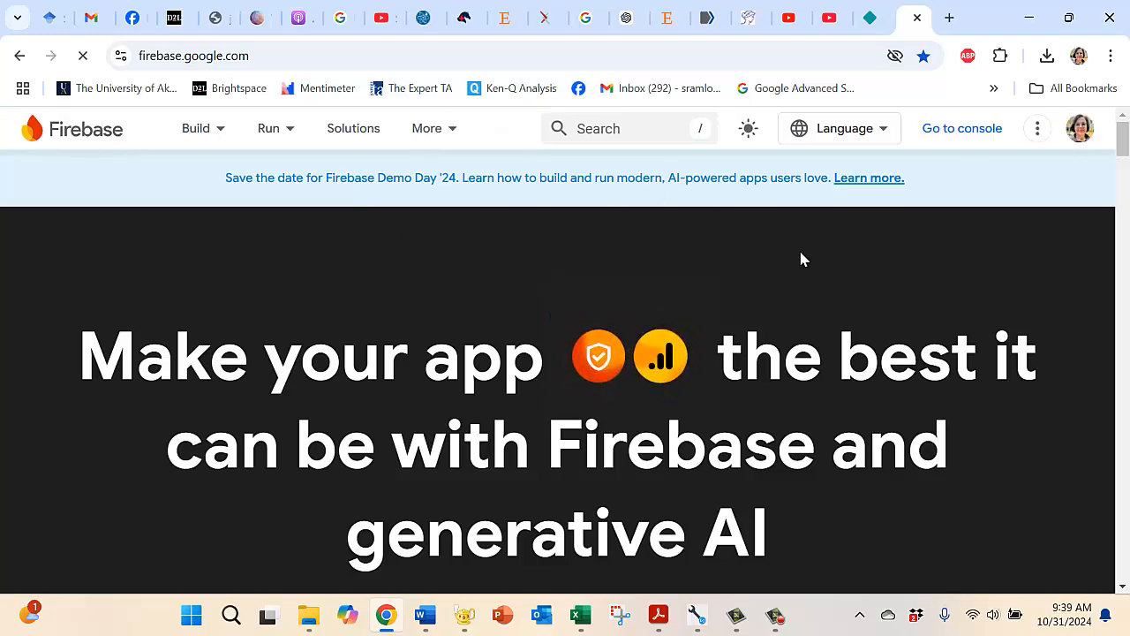
pyautogui.click(954, 132)
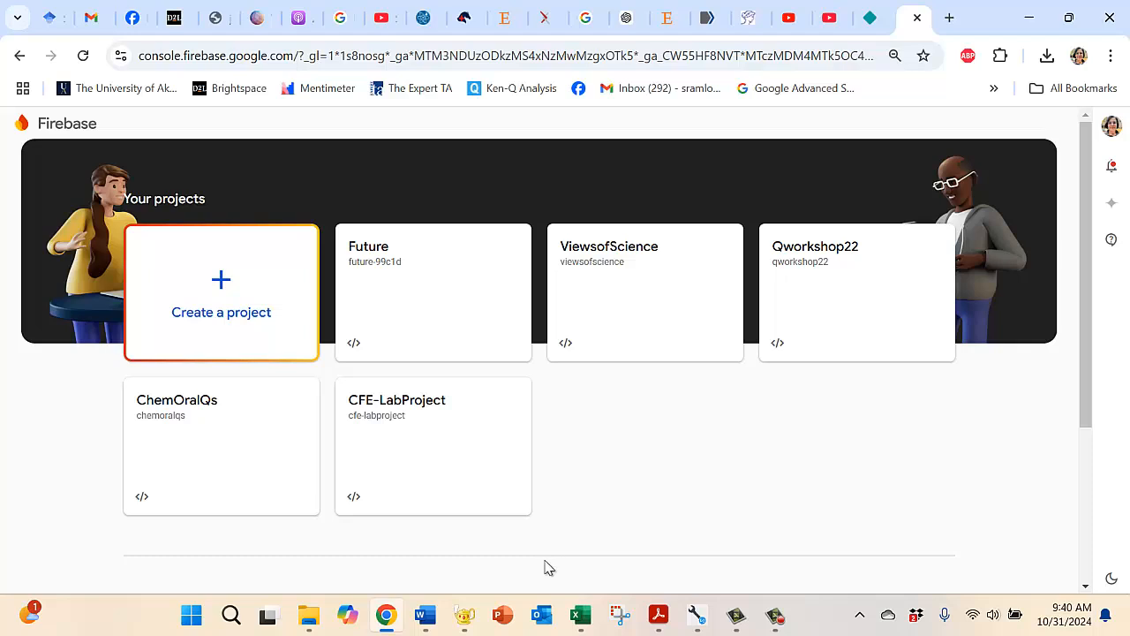
# Step: Start a new Firebase project named FacultyEmotions and proceed to its Google Analytics options
pyautogui.moveTo(696, 616)
pyautogui.click(684, 559)
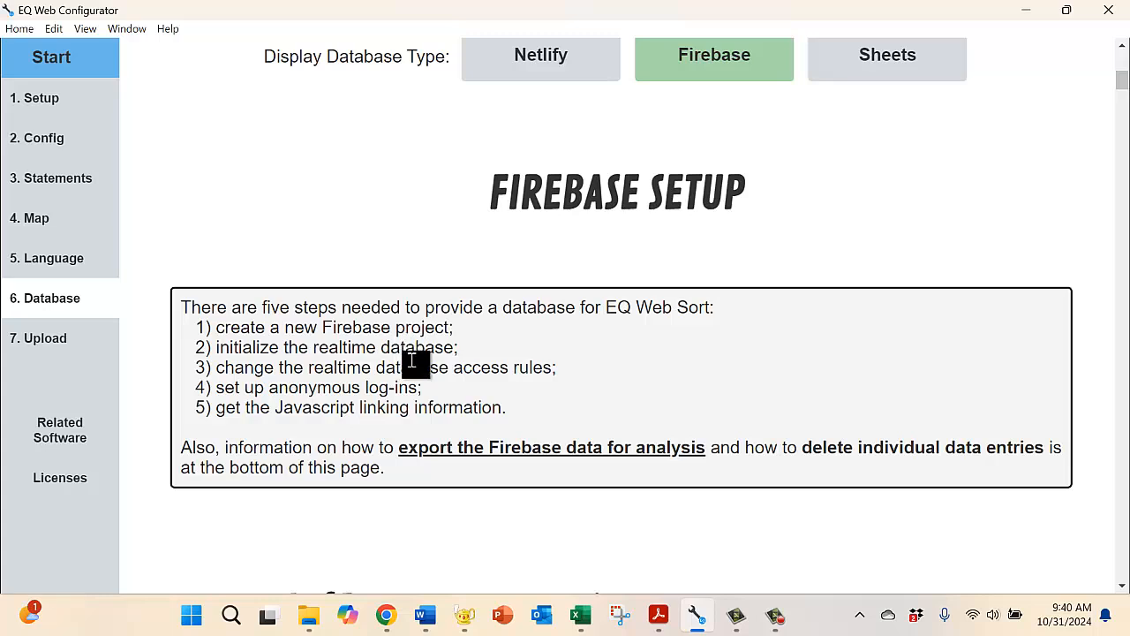
pyautogui.click(384, 623)
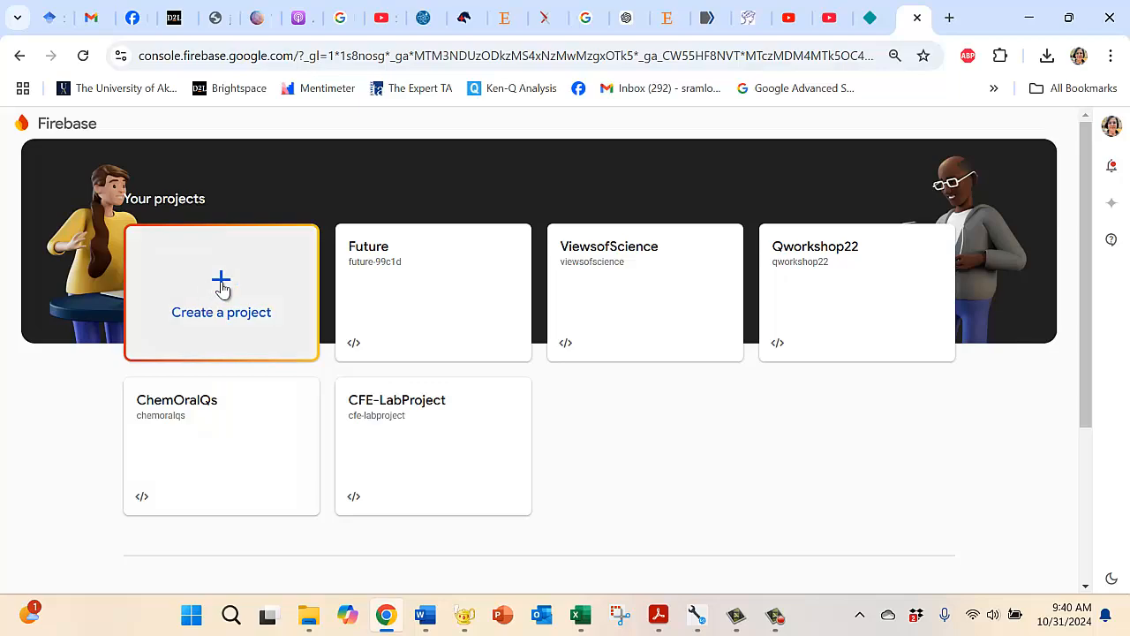
pyautogui.click(221, 287)
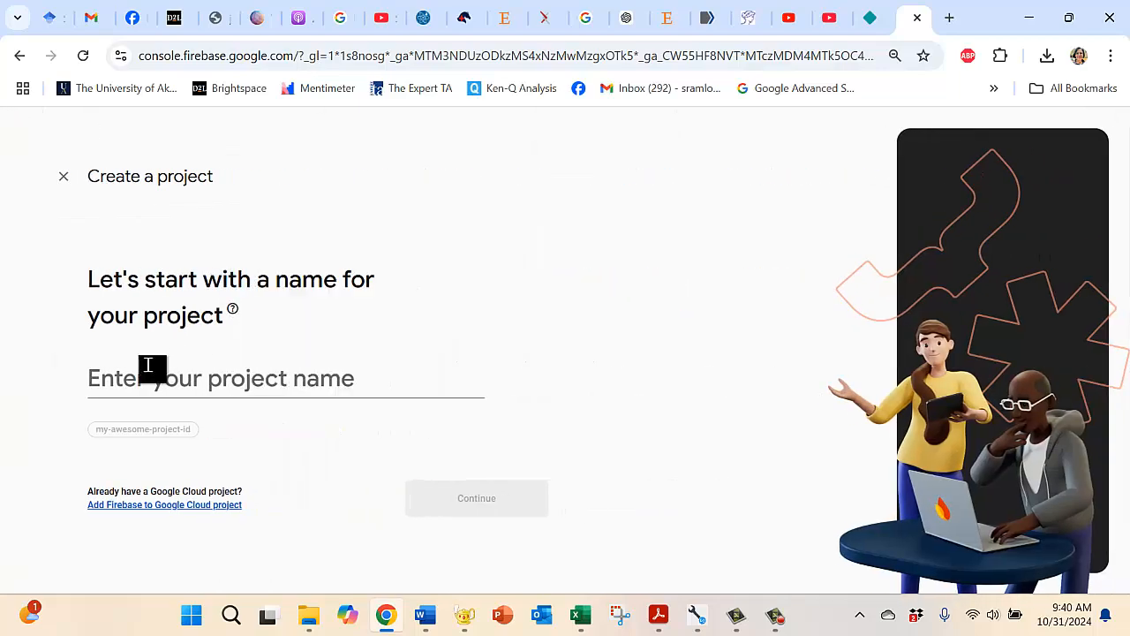
pyautogui.click(130, 379)
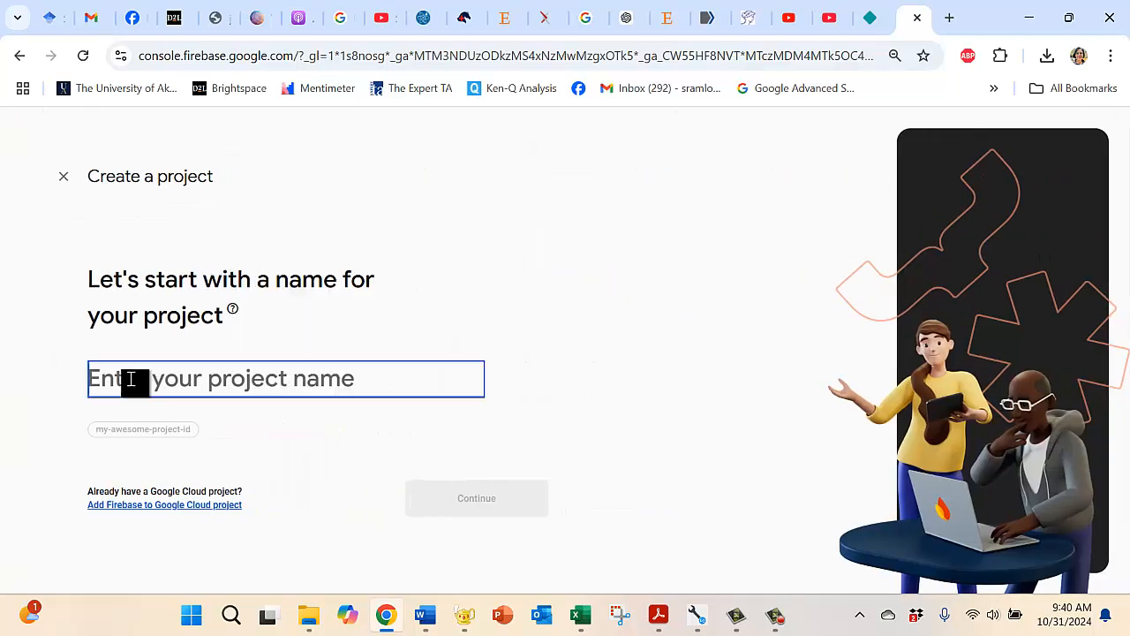
pyautogui.write('Fa')
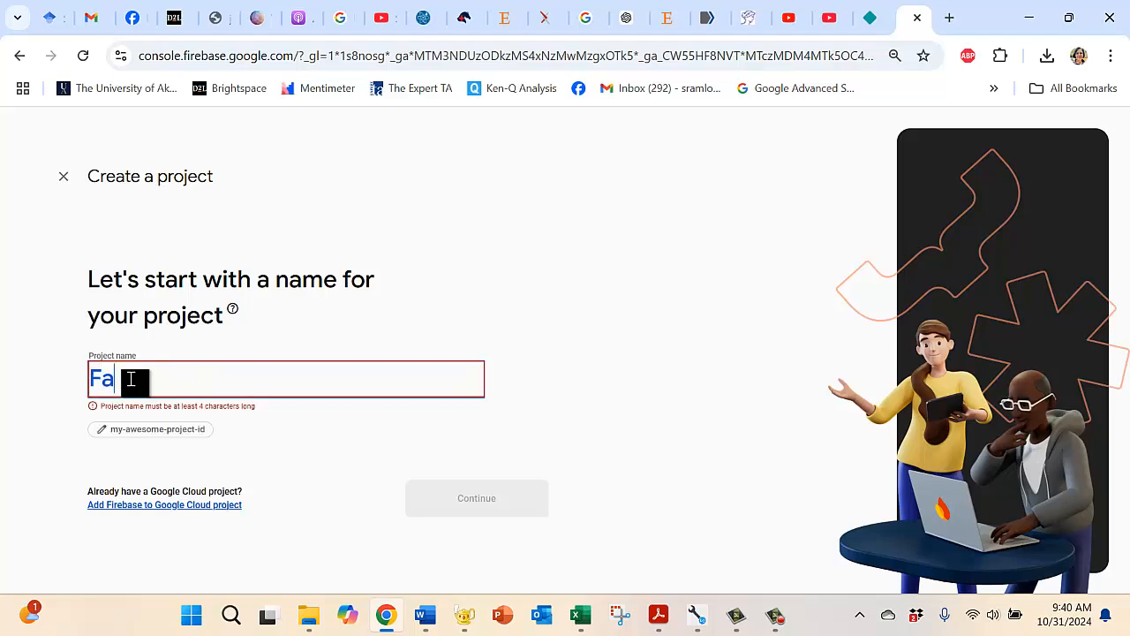
pyautogui.write('cultyEmotions')
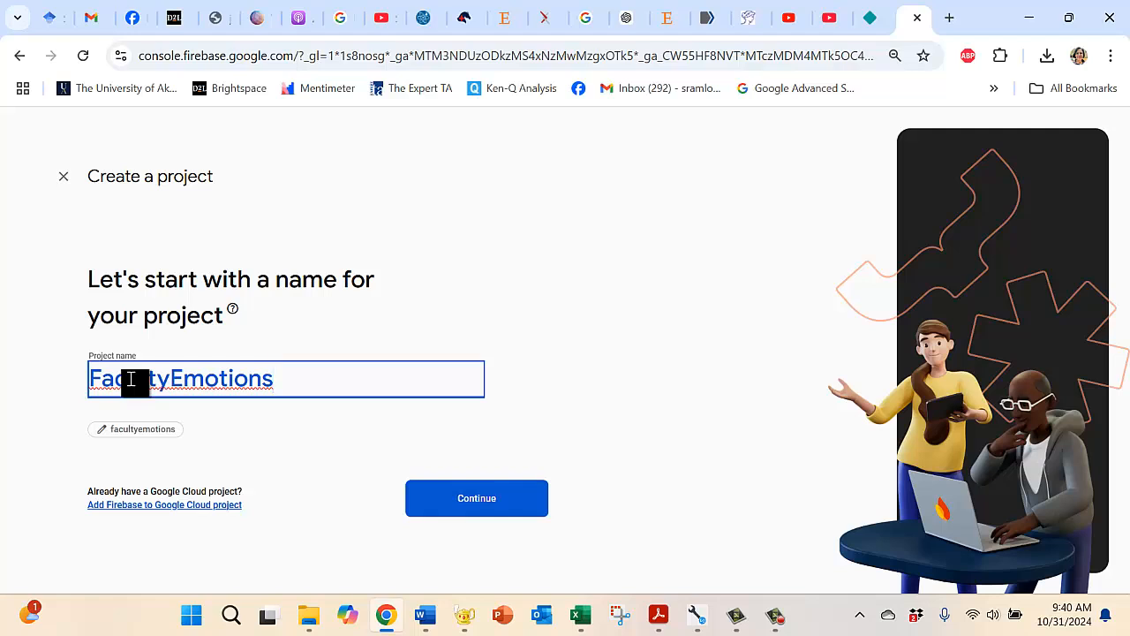
pyautogui.click(456, 510)
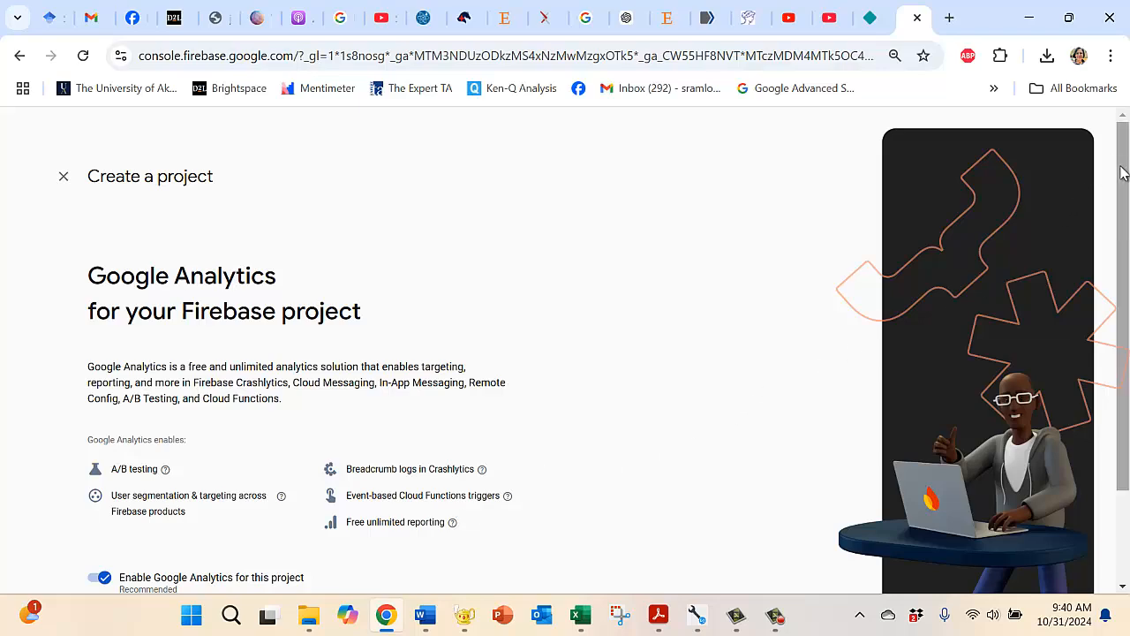
# Step: Following step 1d of the EQ Web Configurator guide, disable Google Analytics for the project and create it
pyautogui.moveTo(1123, 177); pyautogui.dragTo(1110, 273)
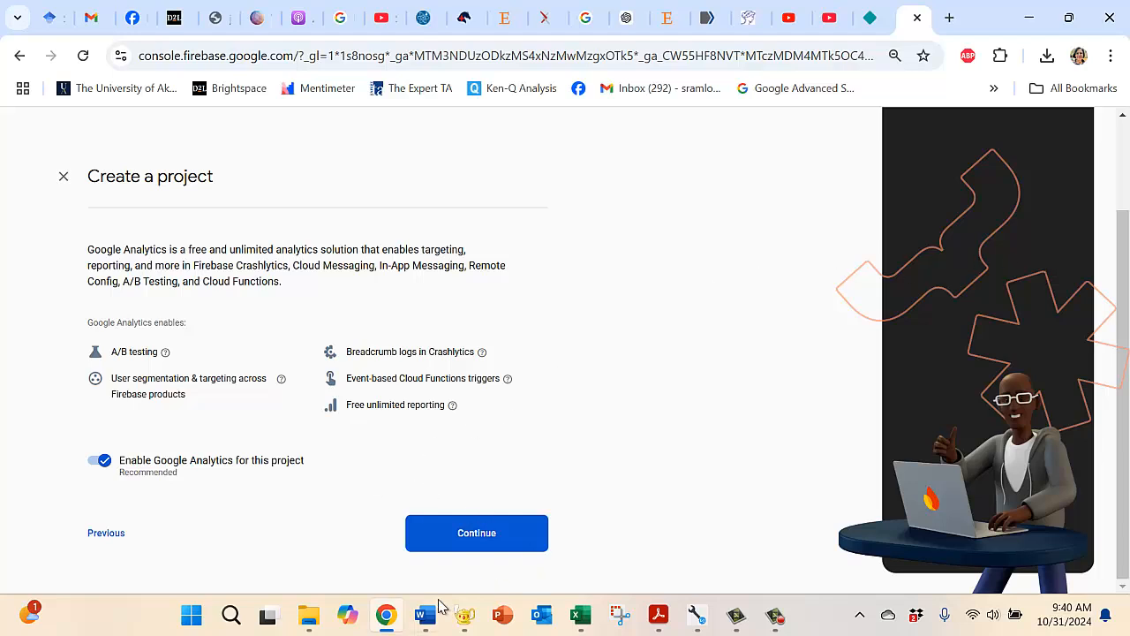
pyautogui.moveTo(700, 607)
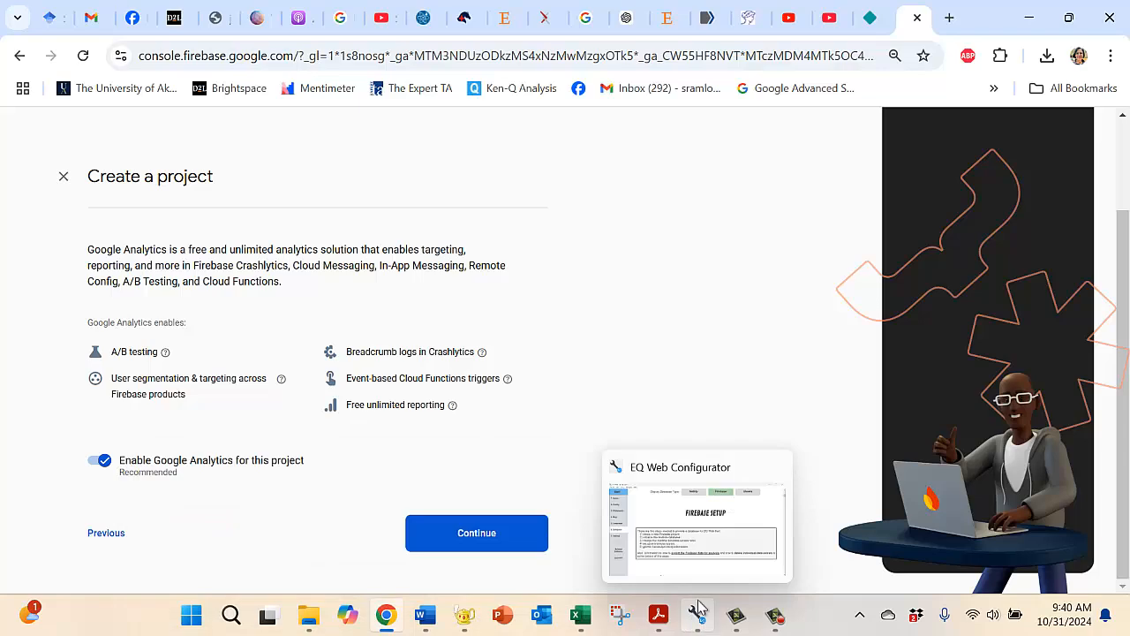
pyautogui.click(672, 535)
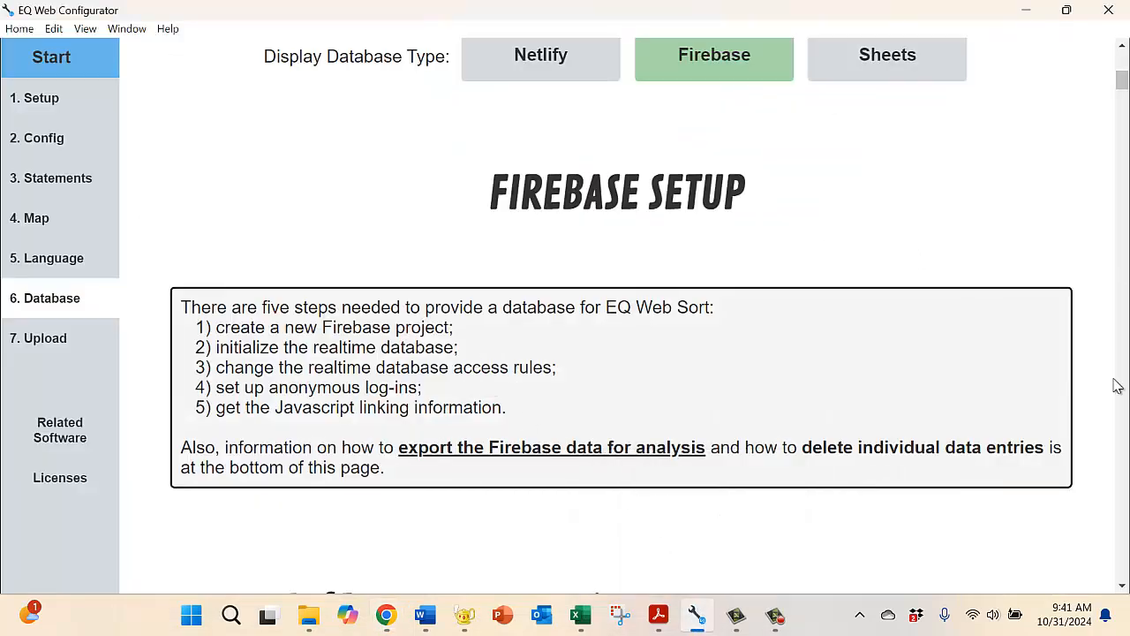
pyautogui.click(1122, 586)
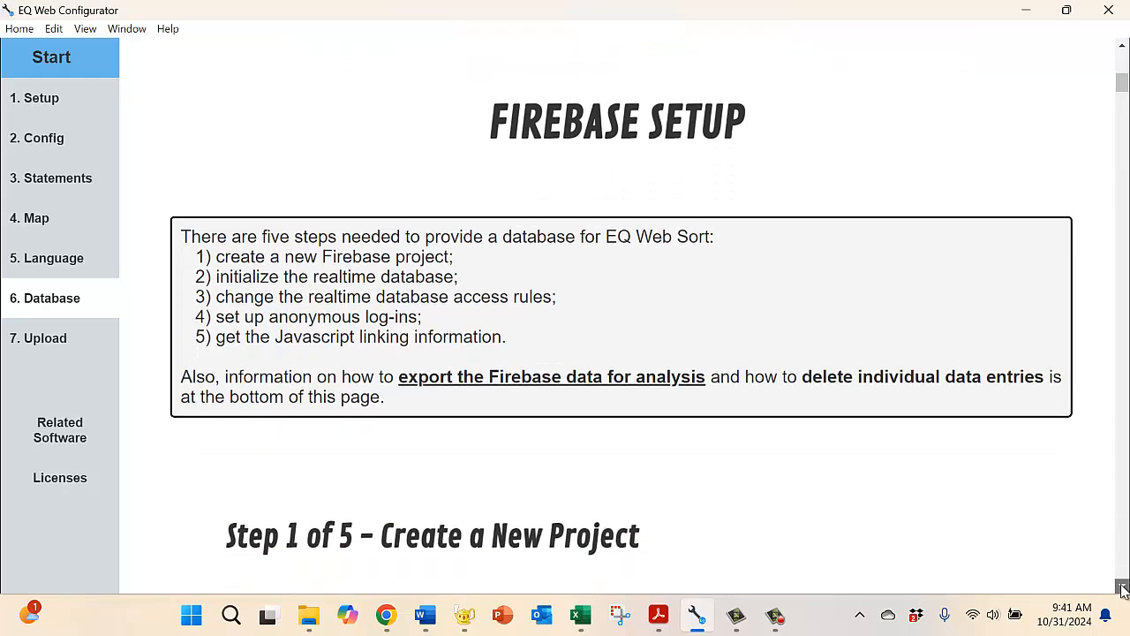
pyautogui.moveTo(1122, 586); pyautogui.dragTo(1123, 590)
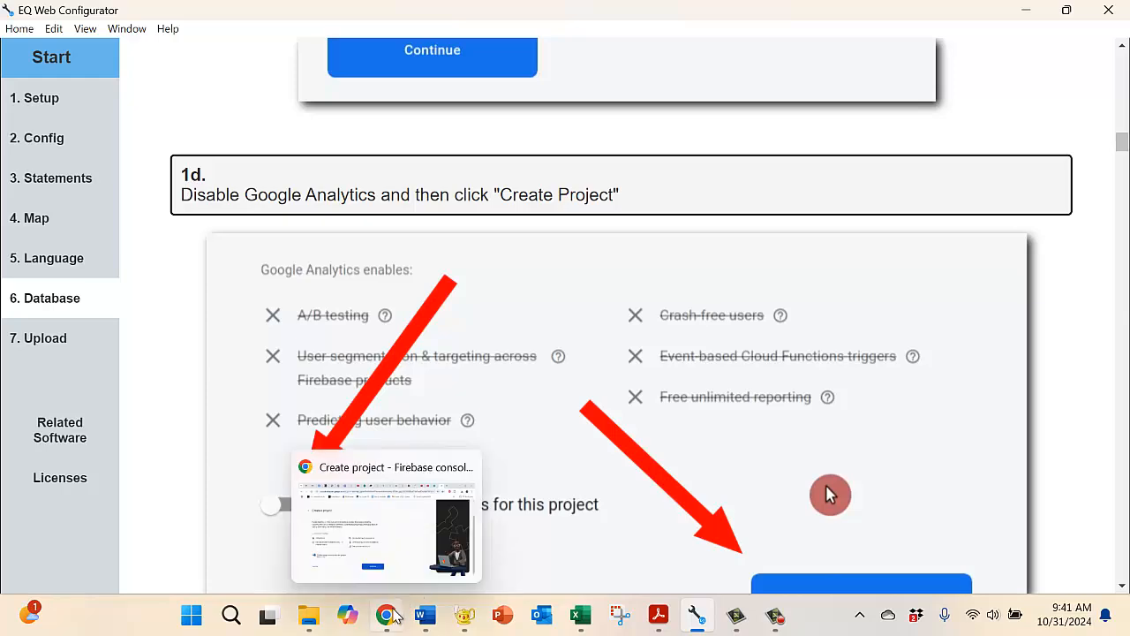
pyautogui.click(386, 623)
pyautogui.click(96, 461)
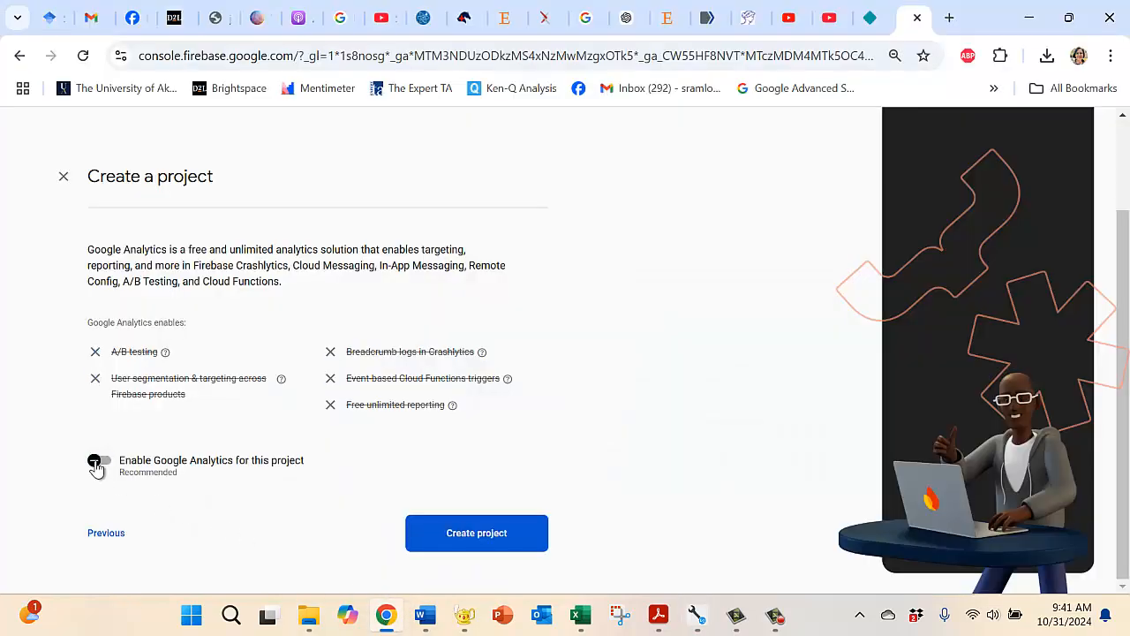
pyautogui.click(495, 536)
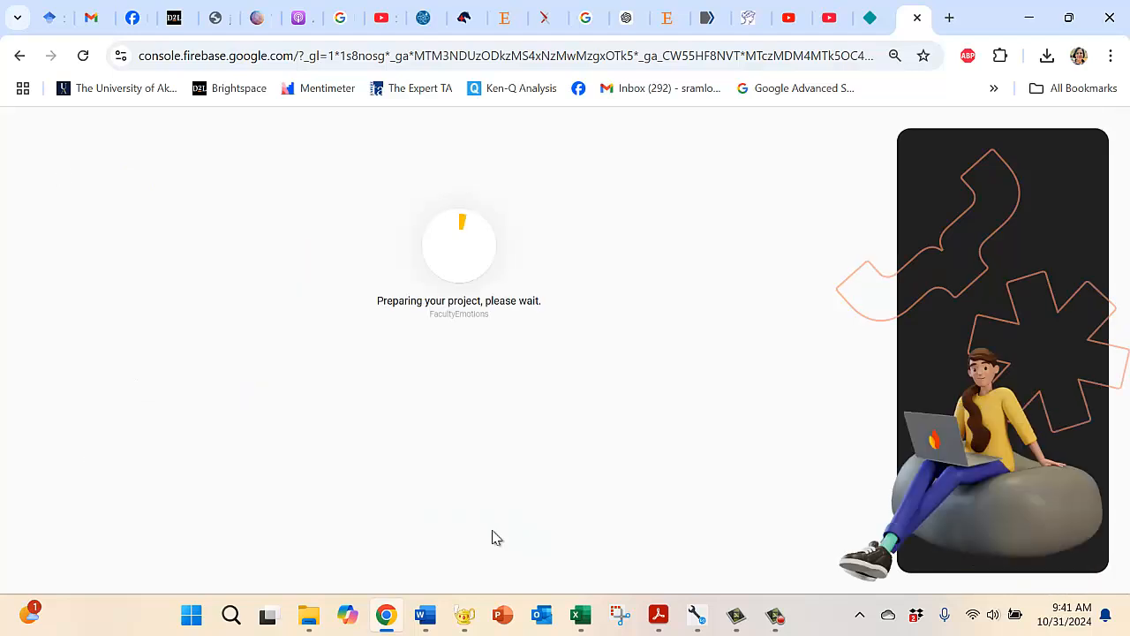
# Step: Check step 1e of the EQ Web Configurator guide and continue to the new FacultyEmotions project's overview in Chrome
pyautogui.click(698, 618)
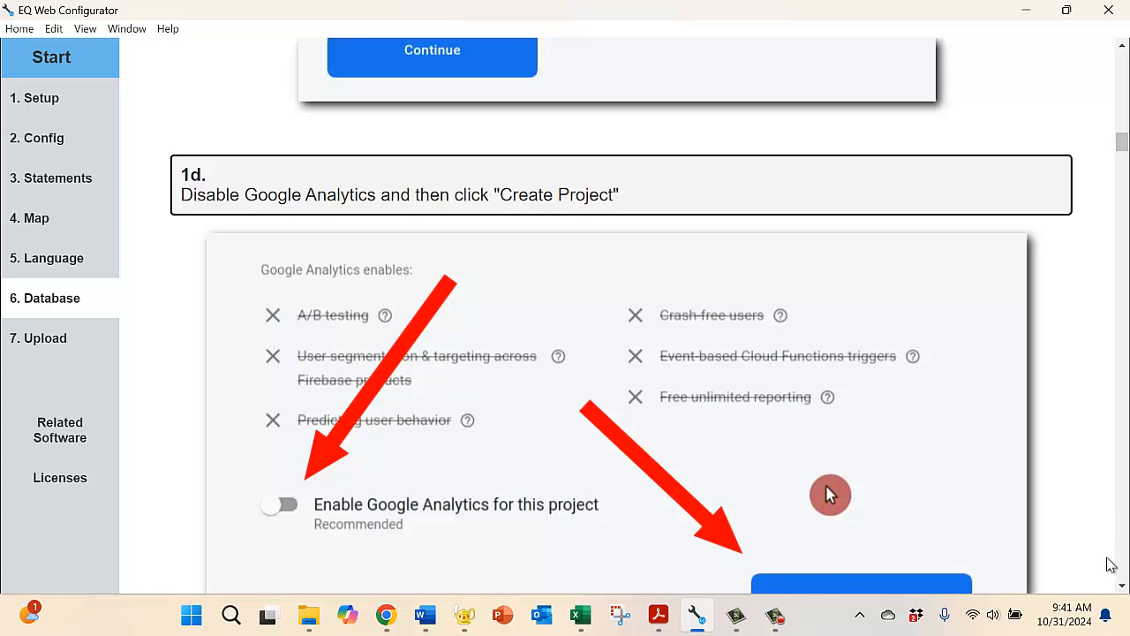
pyautogui.scroll(-5, 1123, 587)
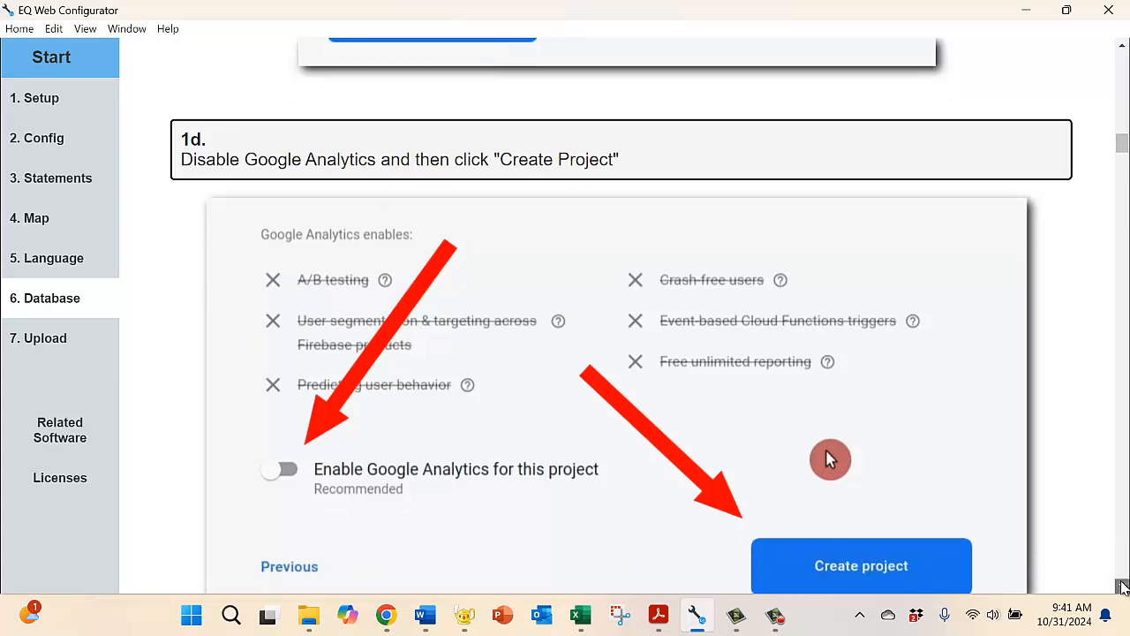
pyautogui.scroll(-2, 1123, 587)
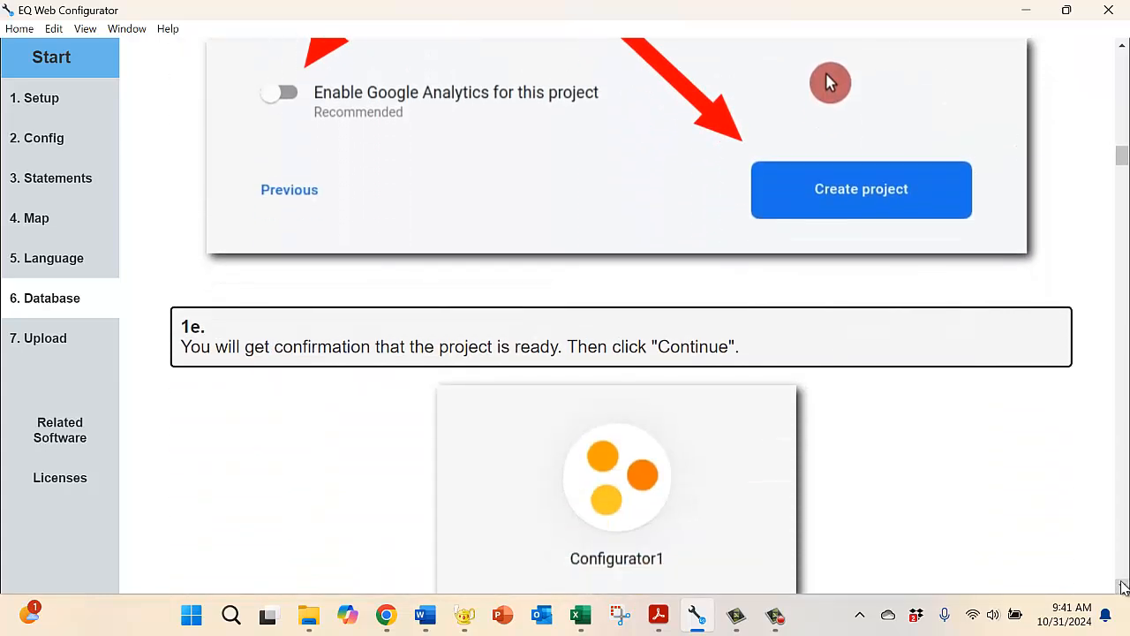
pyautogui.scroll(-1, 1122, 587)
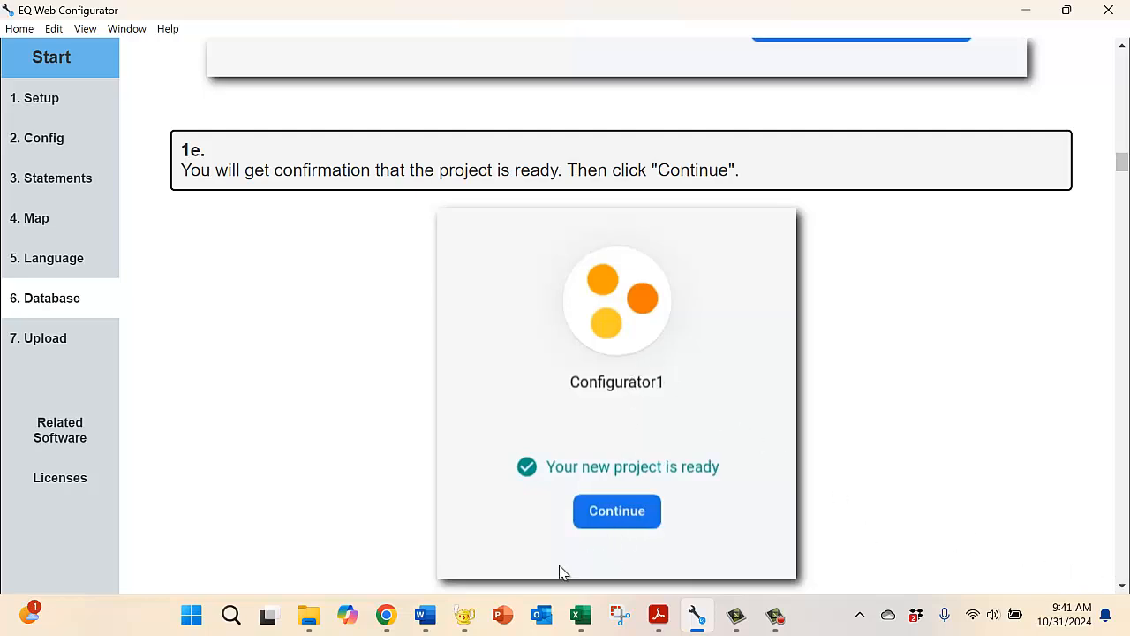
pyautogui.click(389, 623)
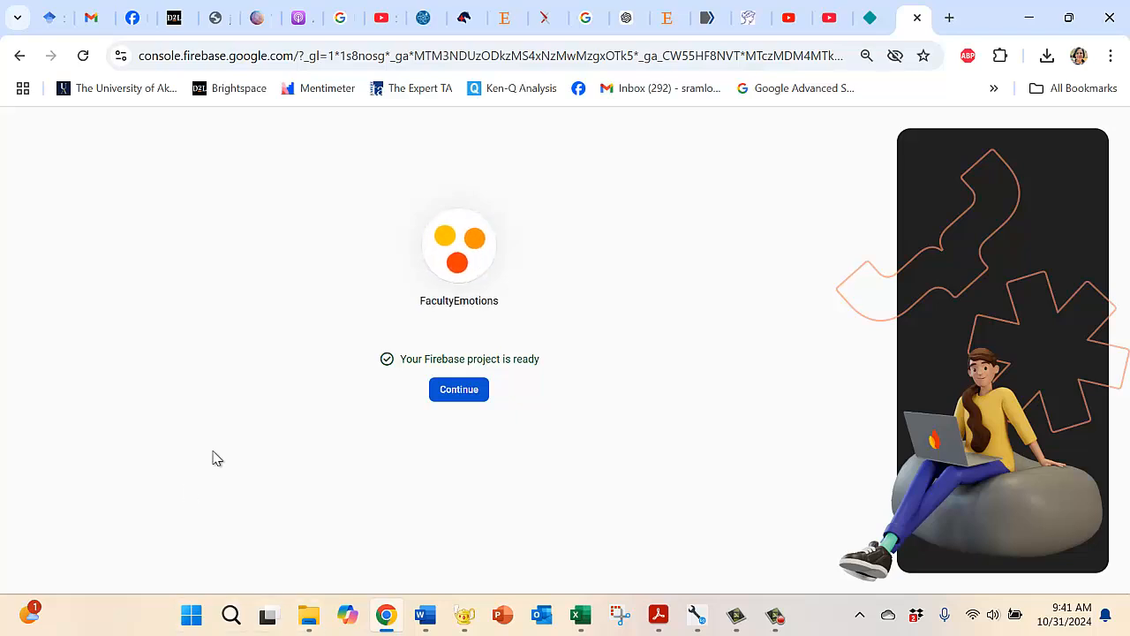
pyautogui.click(459, 389)
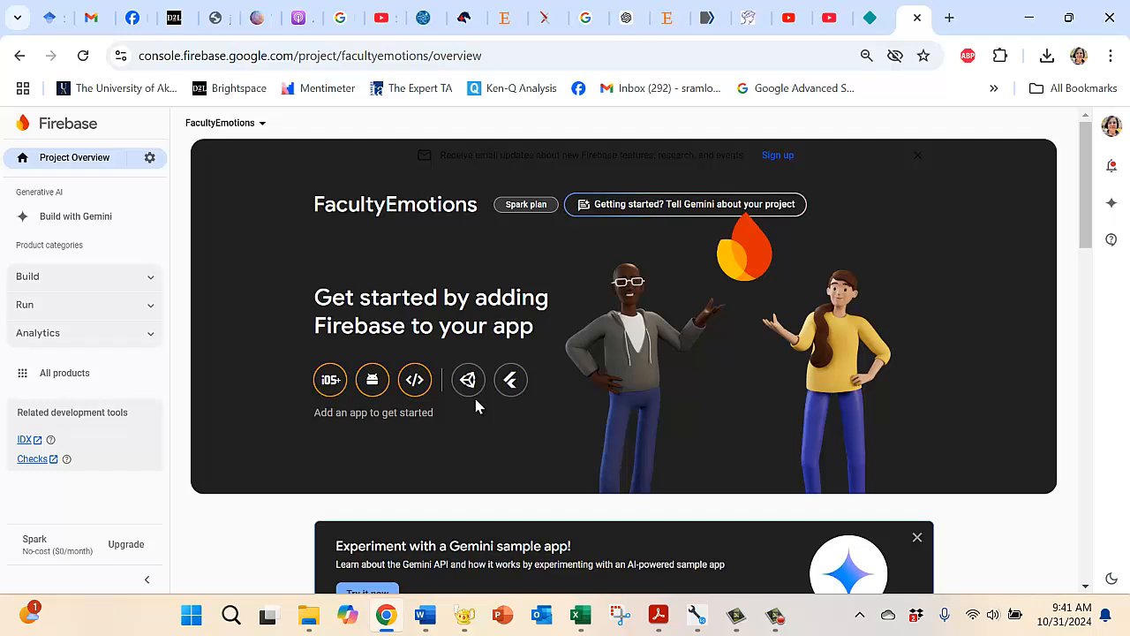
# Step: Switch to EQ Web Configurator and read step 2a of the guide on initializing the Realtime Database
pyautogui.click(697, 615)
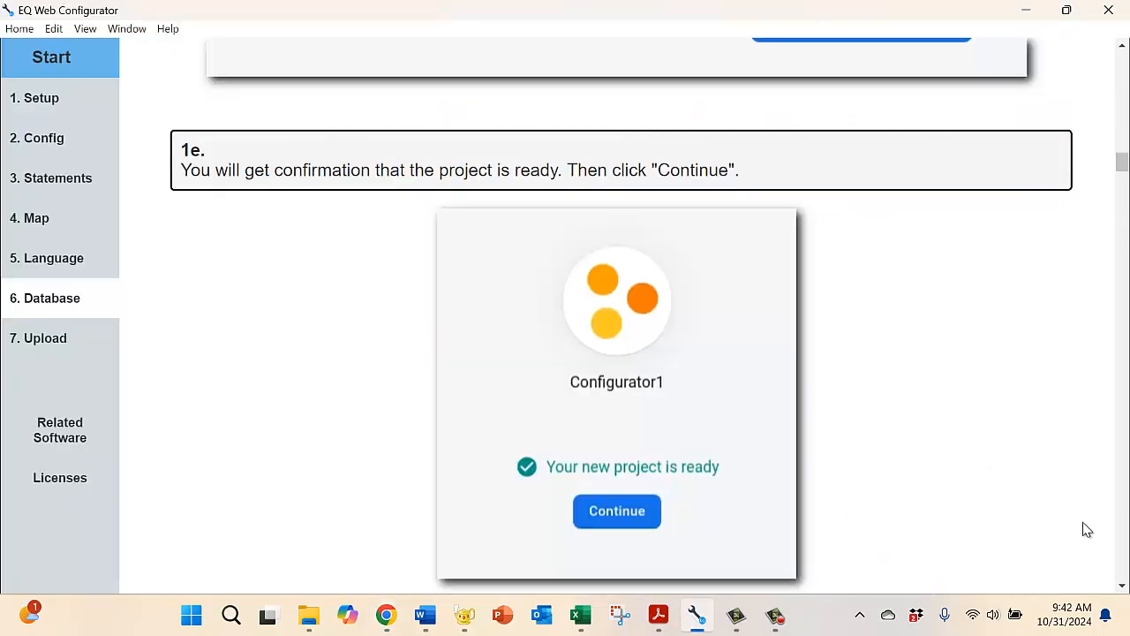
pyautogui.click(1122, 586)
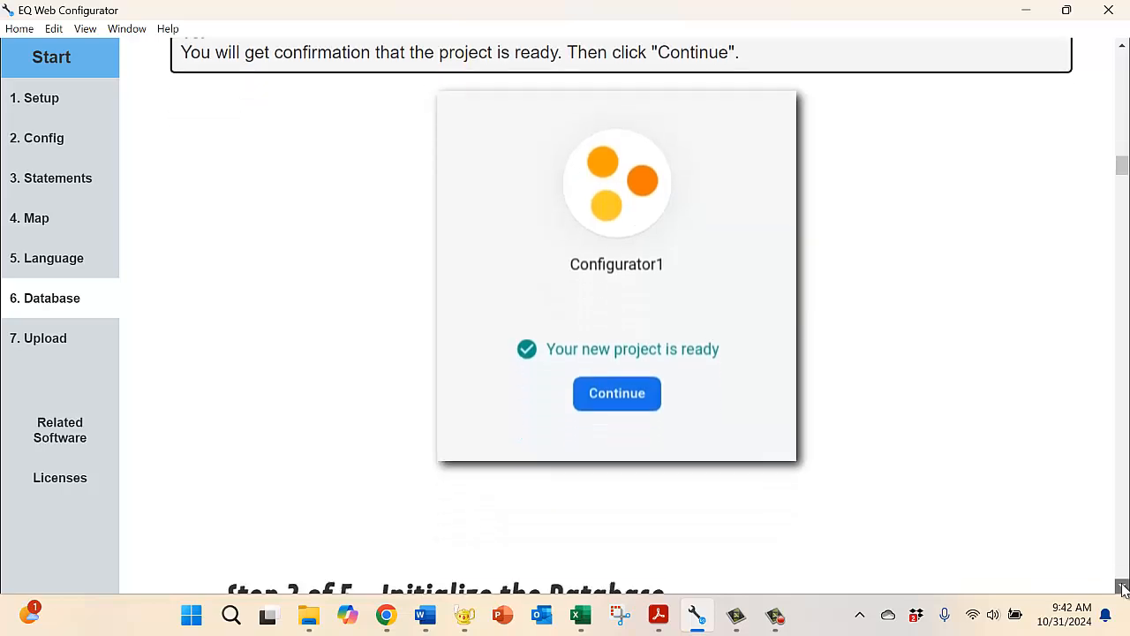
pyautogui.click(1122, 587)
pyautogui.click(1122, 587)
pyautogui.click(1122, 587)
pyautogui.click(1122, 587)
pyautogui.click(1122, 587)
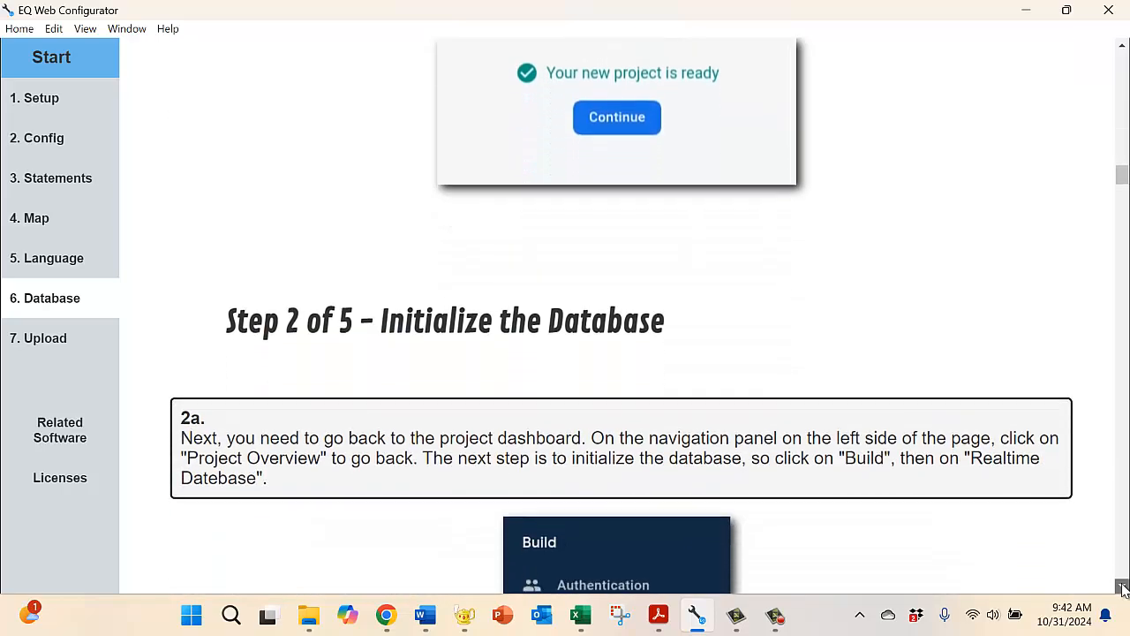
pyautogui.click(1122, 587)
pyautogui.click(1122, 587)
pyautogui.click(1122, 587)
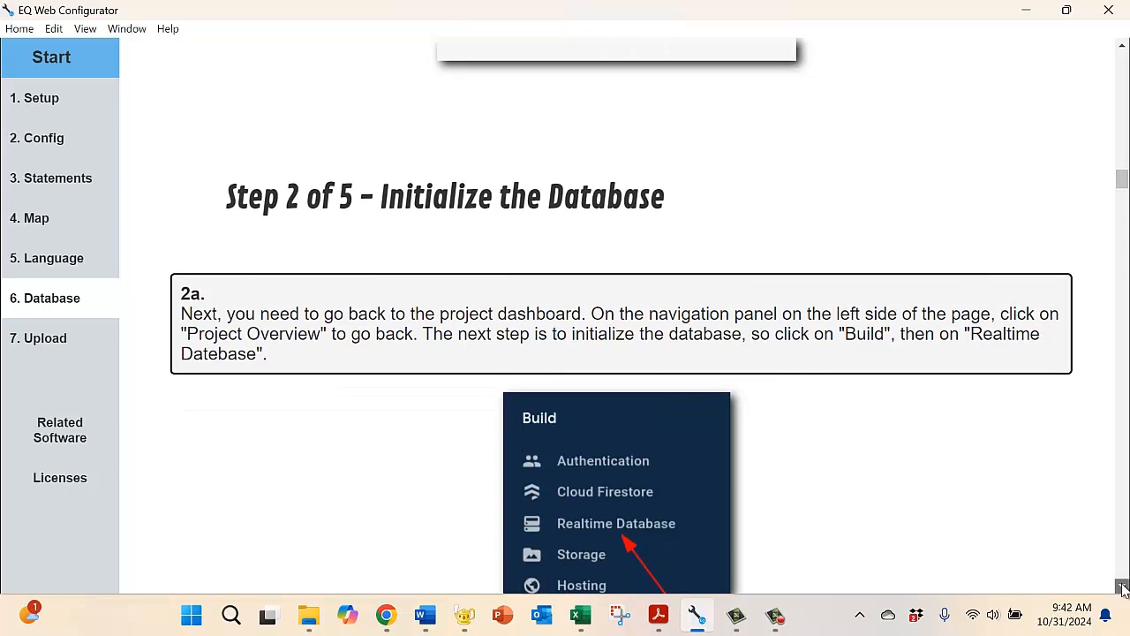
pyautogui.click(1122, 587)
pyautogui.click(1122, 587)
pyautogui.click(1122, 587)
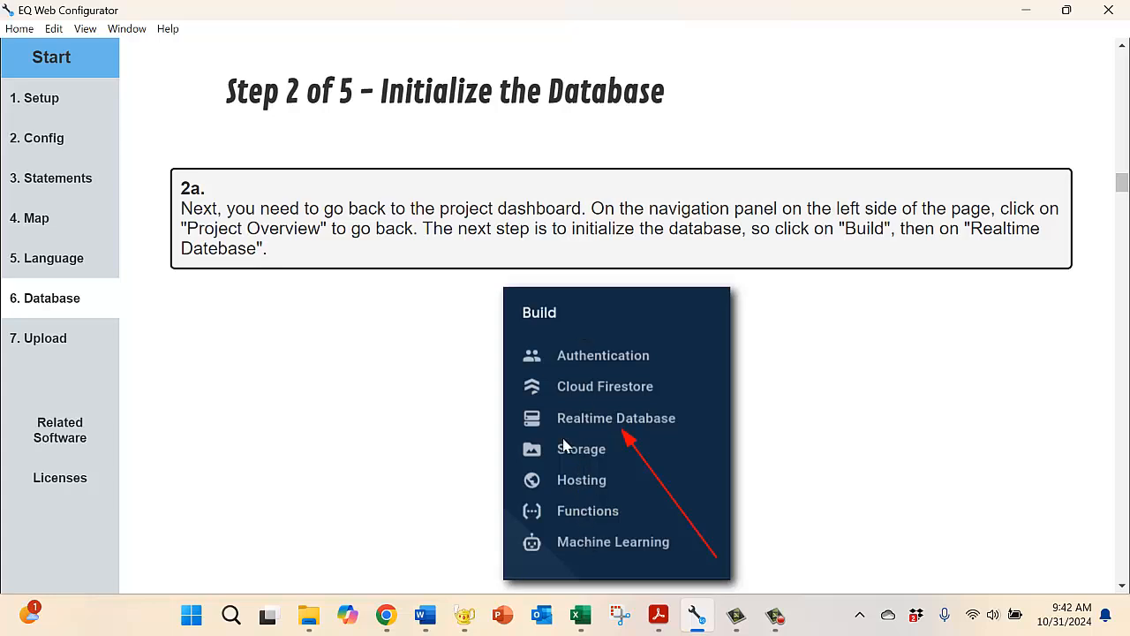
# Step: Switch to Chrome and open Realtime Database from the full product list of the FacultyEmotions project
pyautogui.click(386, 616)
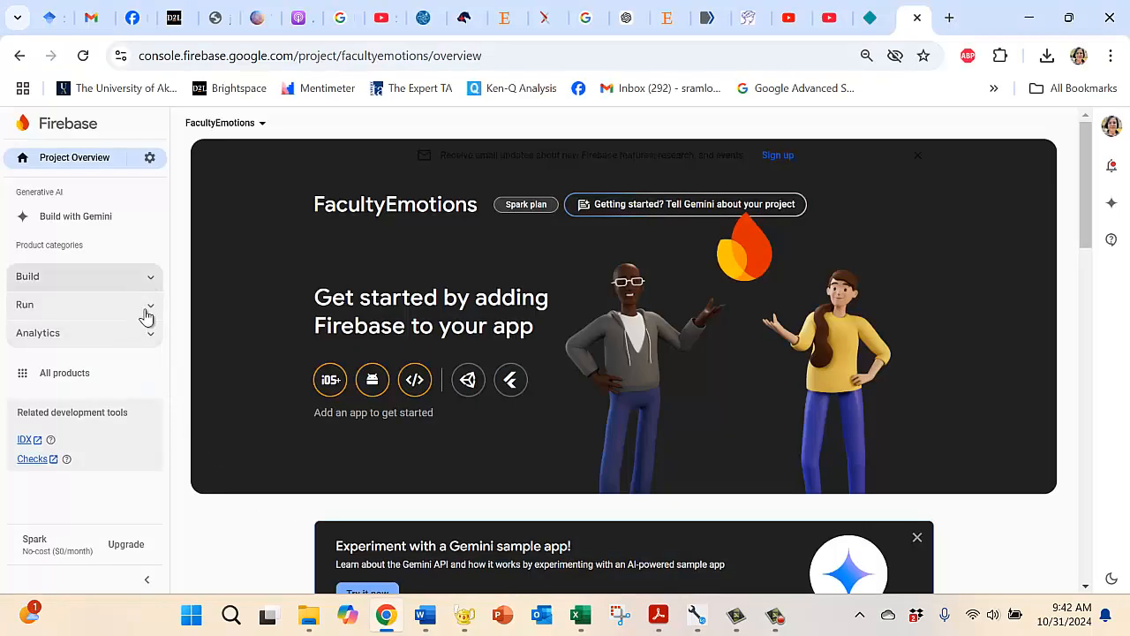
pyautogui.click(69, 381)
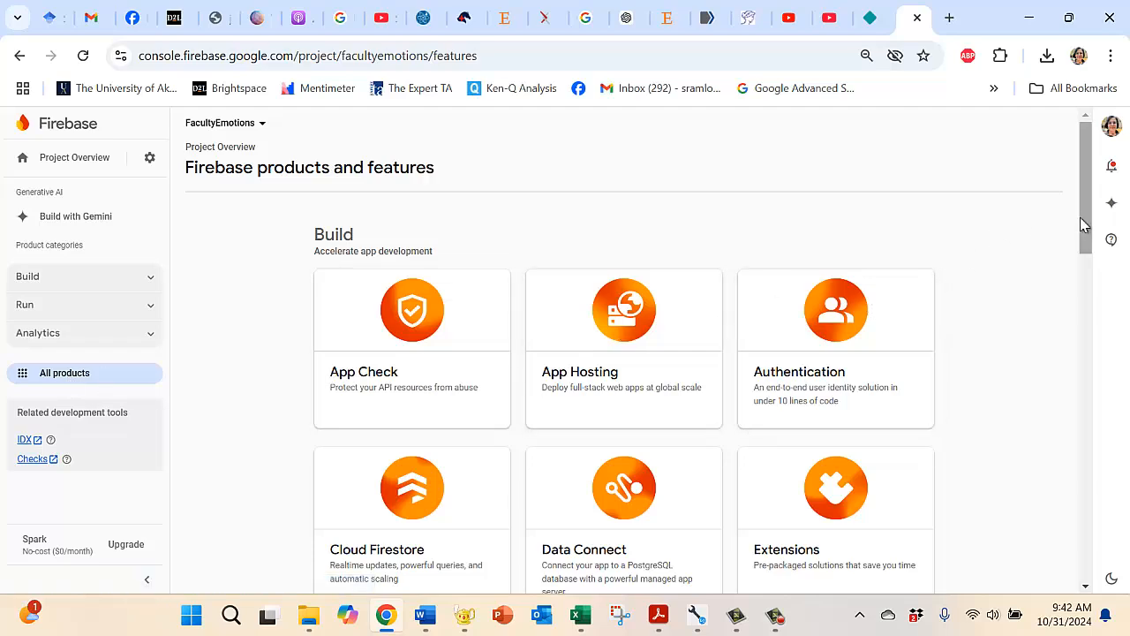
pyautogui.moveTo(1085, 225); pyautogui.dragTo(1082, 344)
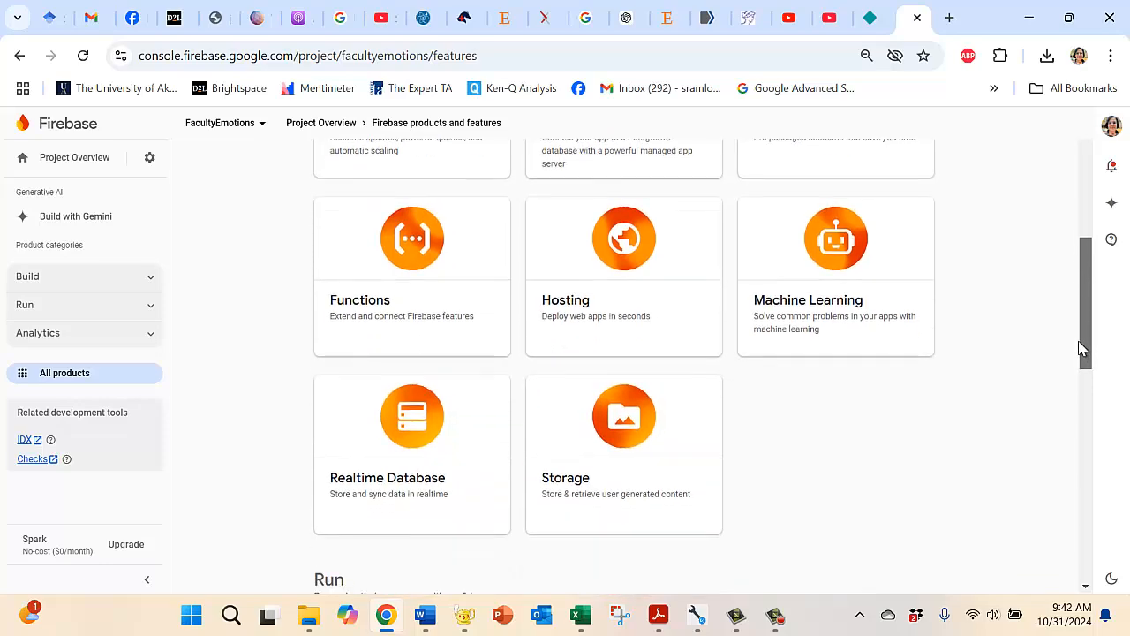
pyautogui.scroll(-1, 1081, 353)
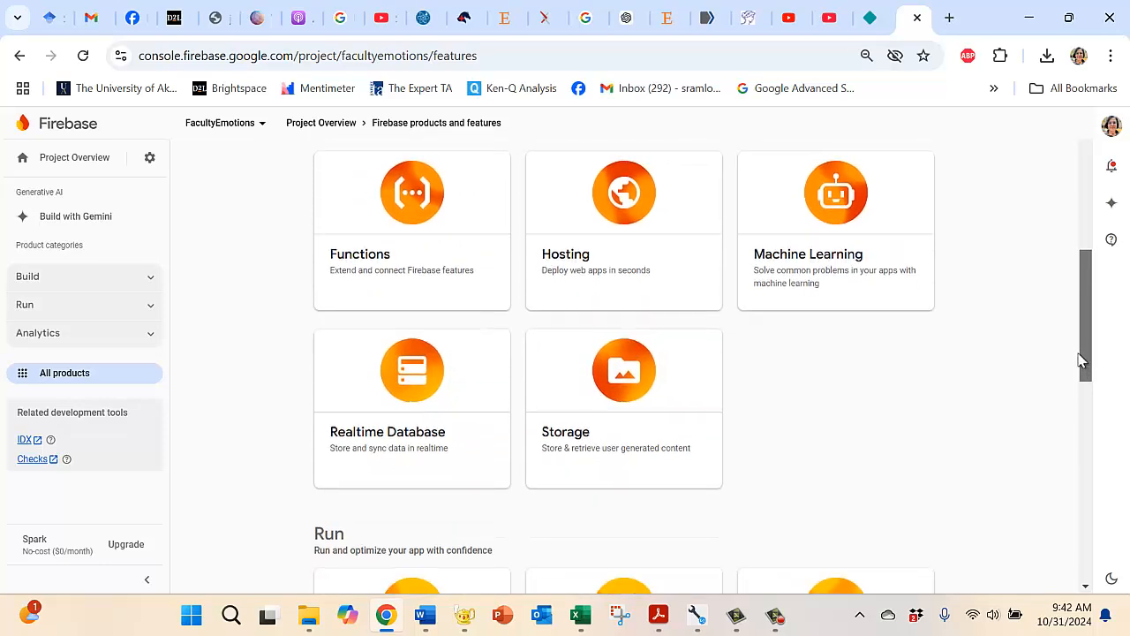
pyautogui.click(408, 341)
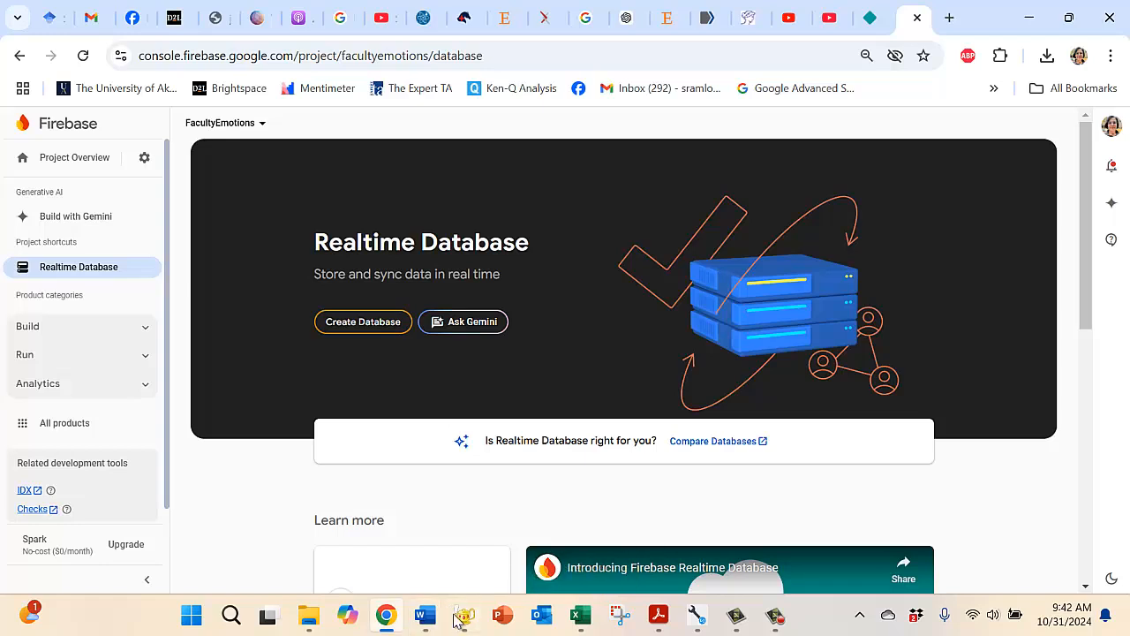
# Step: Switch to EQ Web Configurator and read steps 2b and 2c of the guide on creating the database and choosing its location
pyautogui.click(696, 618)
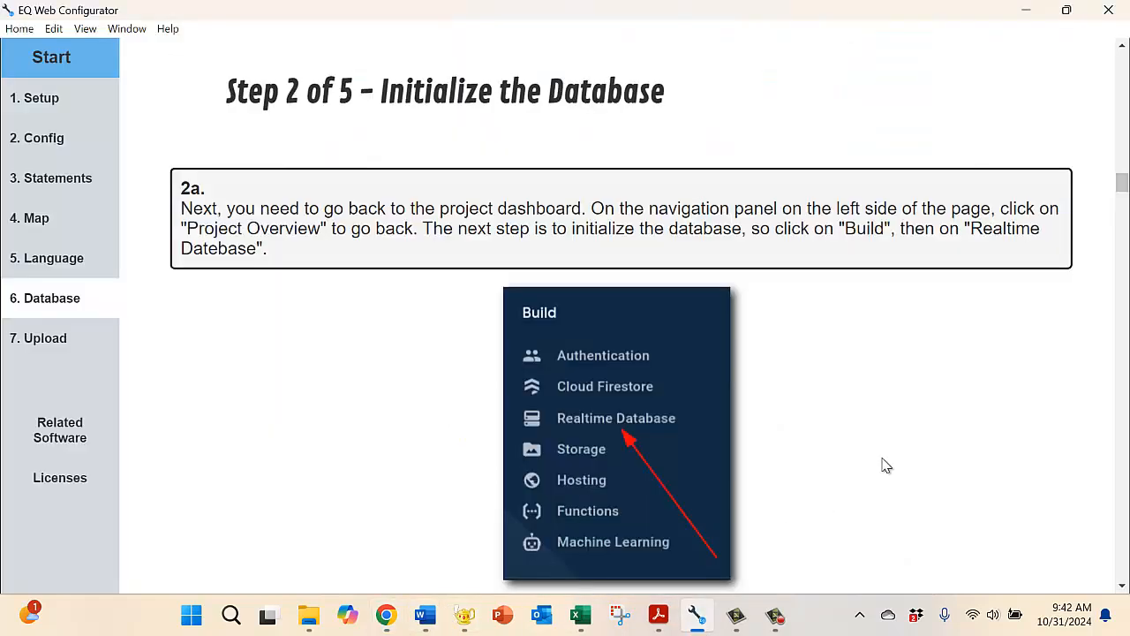
pyautogui.scroll(-3, 1122, 586)
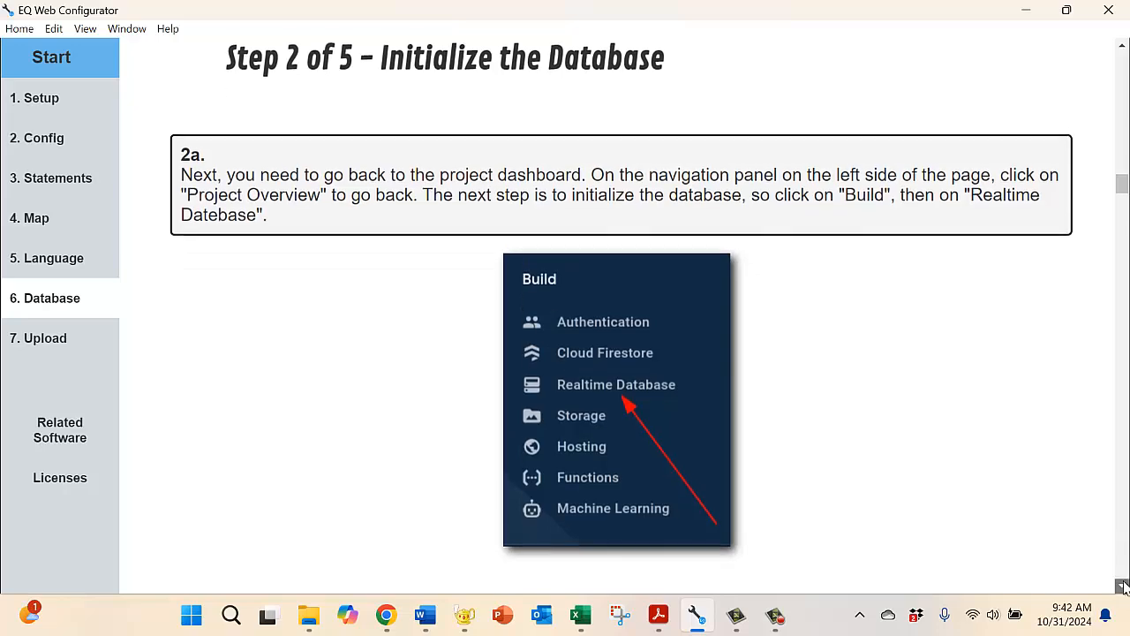
pyautogui.scroll(-5, 1123, 585)
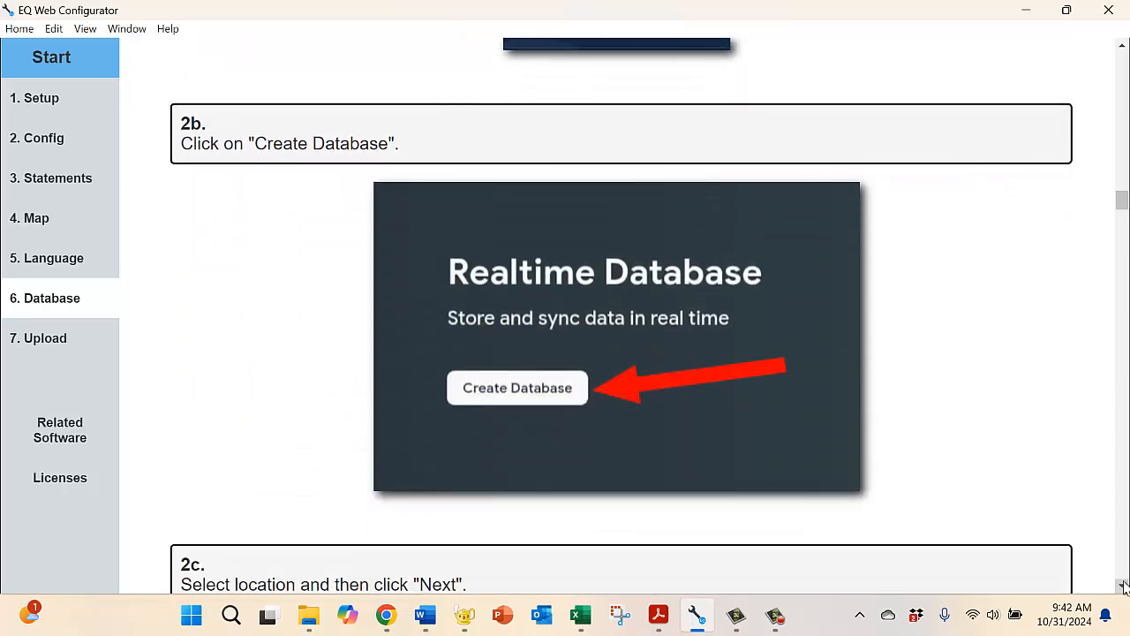
pyautogui.scroll(-4, 1123, 585)
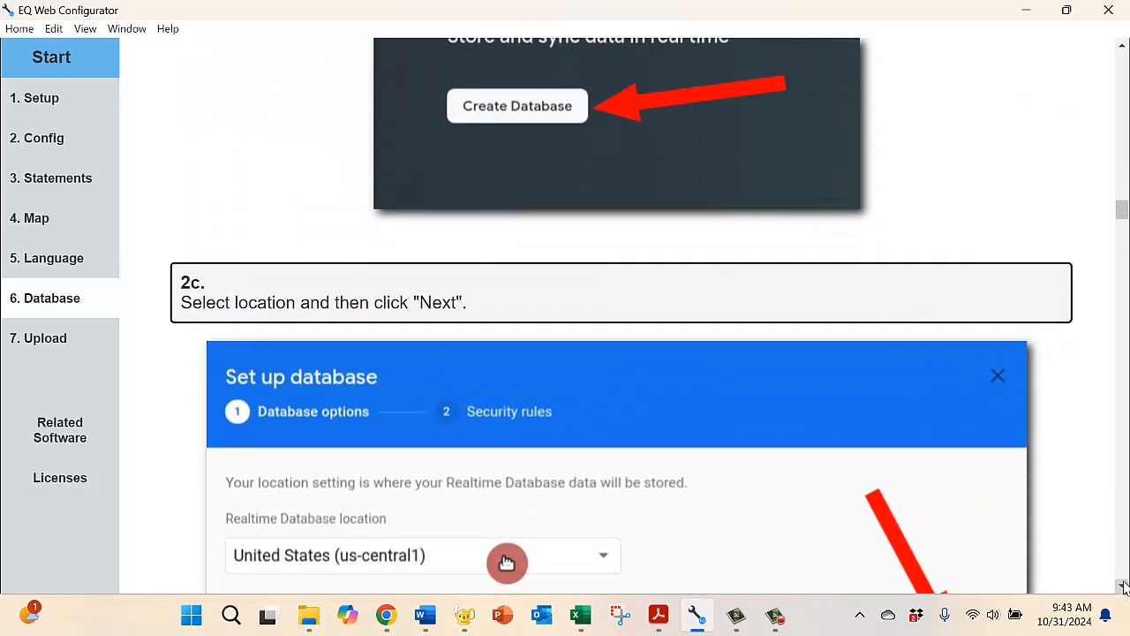
pyautogui.scroll(-2, 1123, 585)
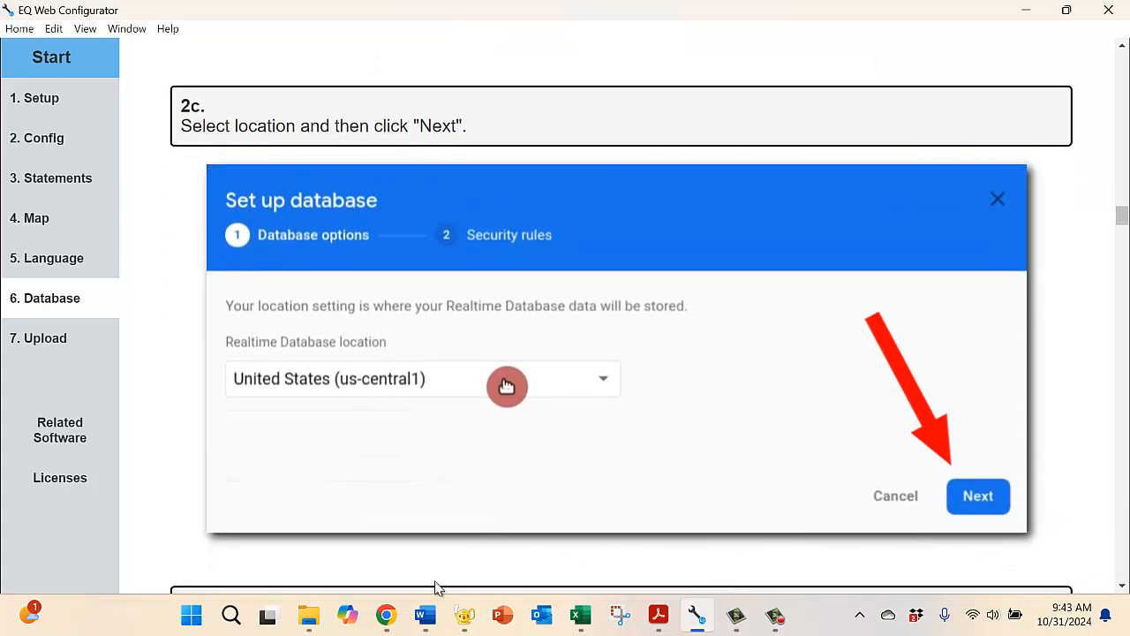
# Step: In Chrome, start creating the Realtime Database with location United States (us-central1) and proceed to its security rules
pyautogui.click(386, 615)
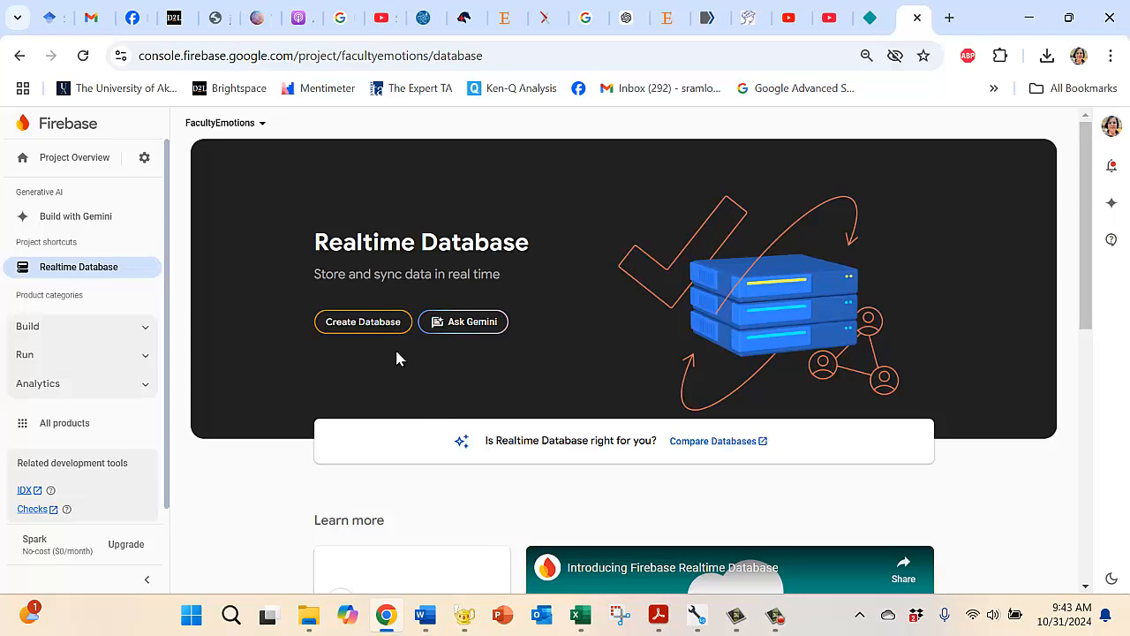
pyautogui.click(369, 323)
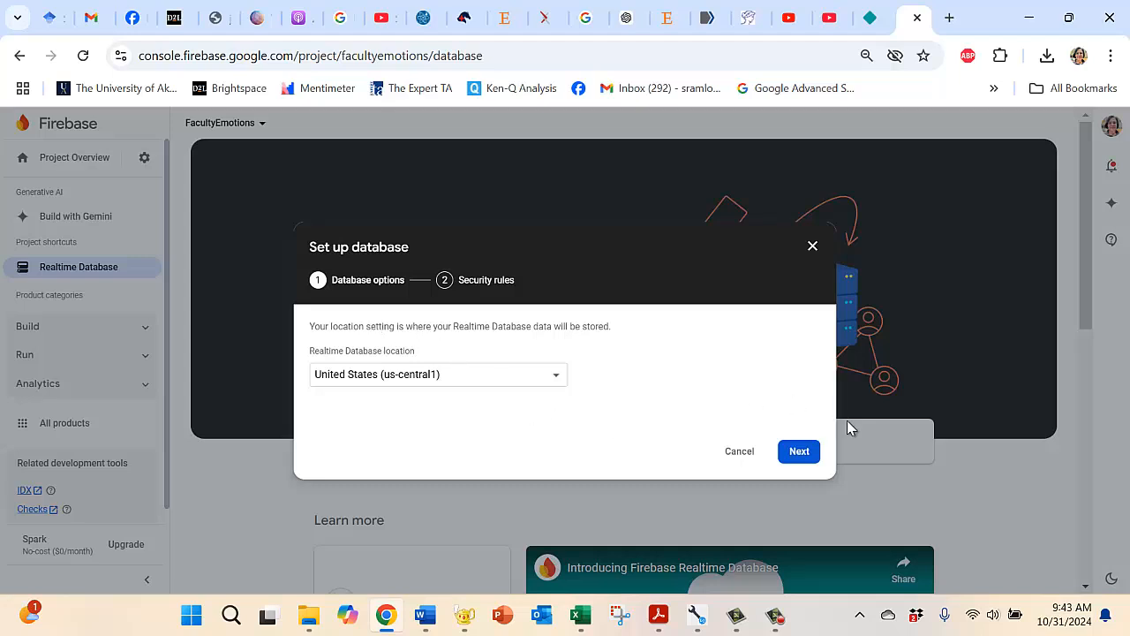
pyautogui.click(560, 376)
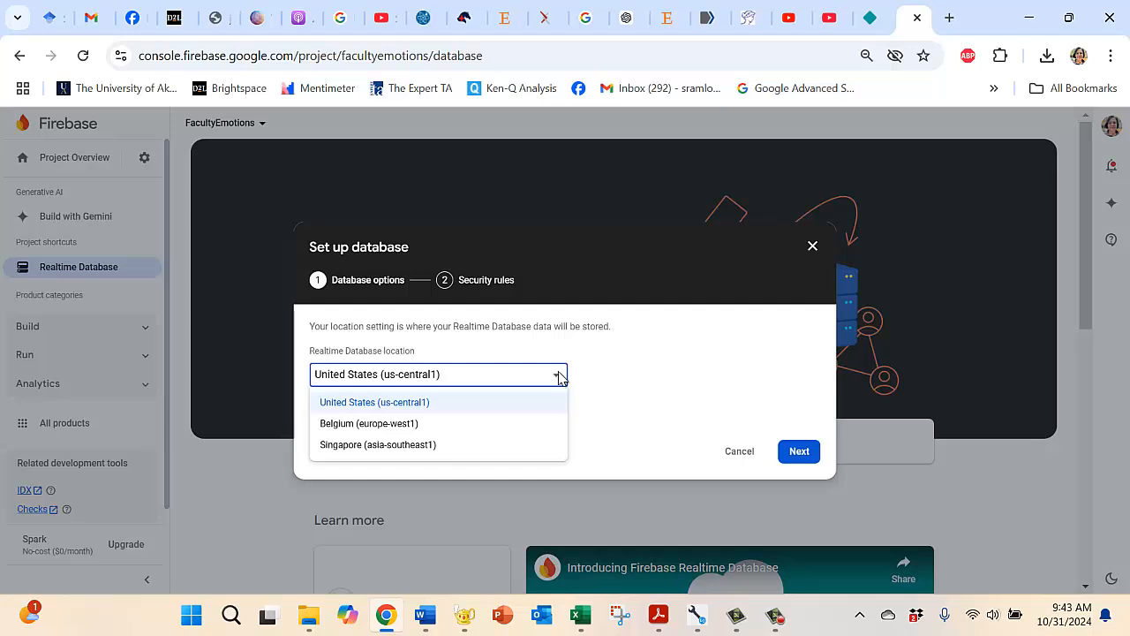
pyautogui.click(560, 376)
pyautogui.click(799, 451)
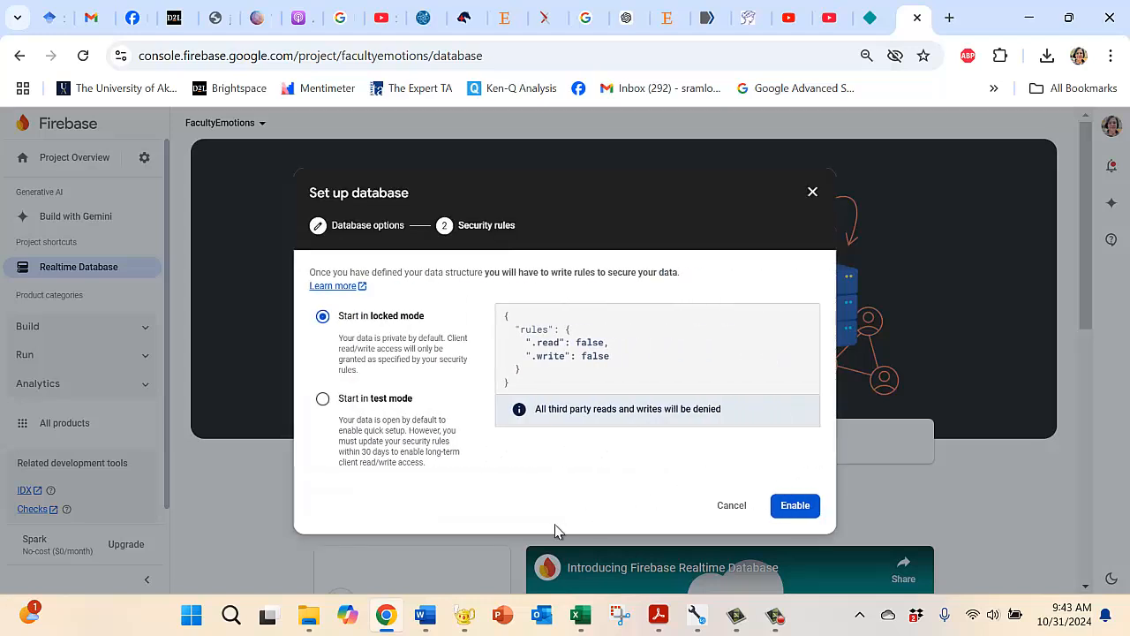
# Step: Switch to EQ Web Configurator and read step 2d of the guide on the database's starting security mode
pyautogui.moveTo(695, 615)
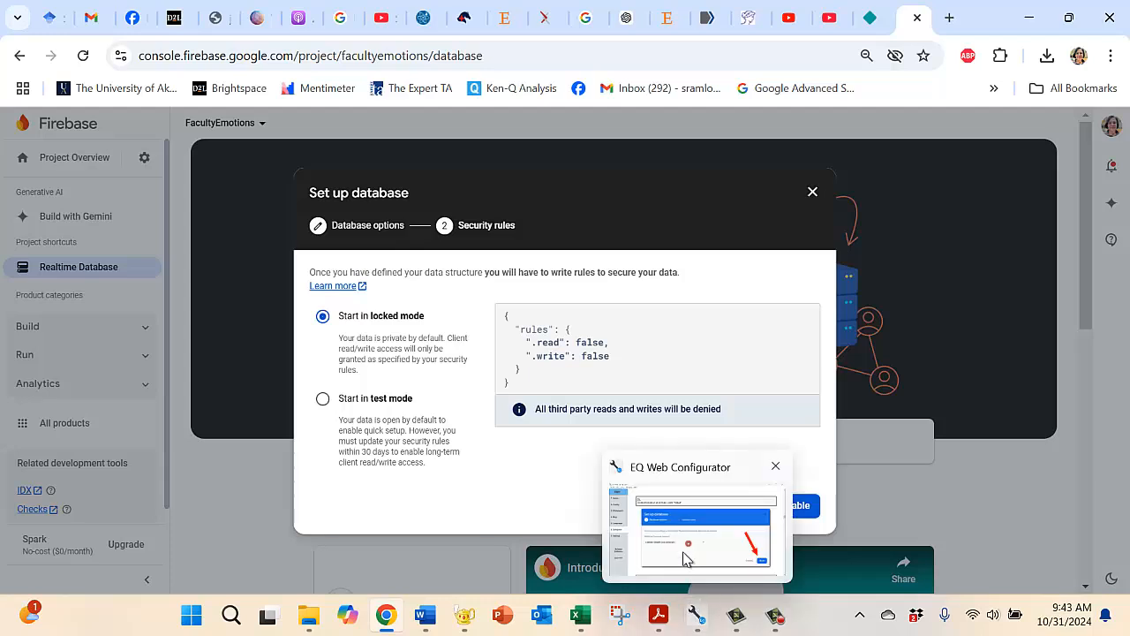
pyautogui.click(686, 557)
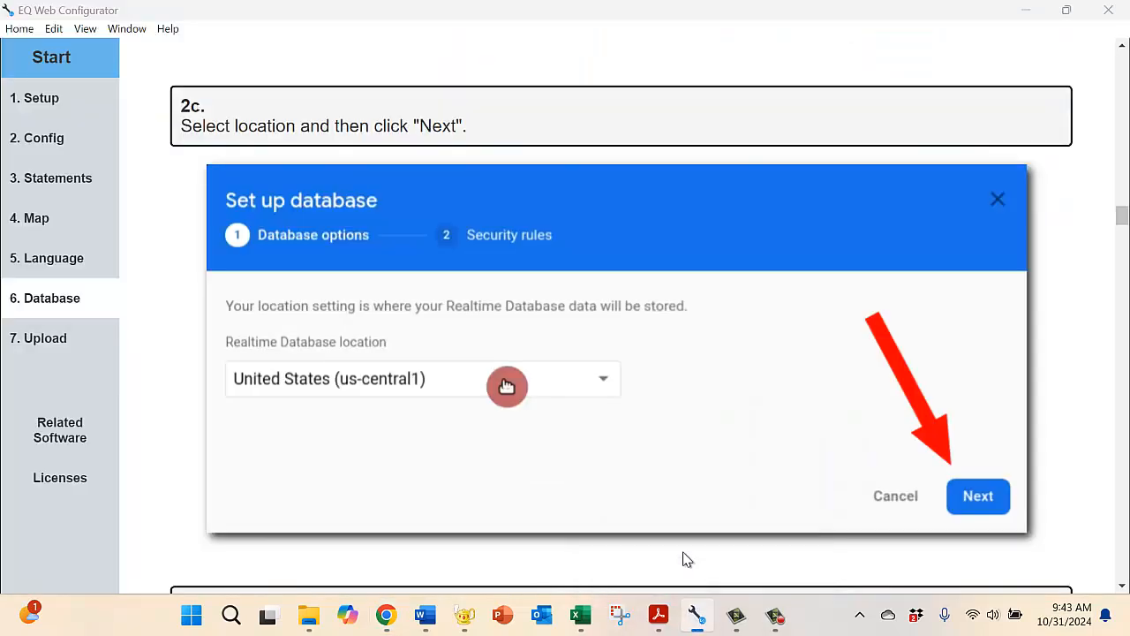
pyautogui.click(1121, 588)
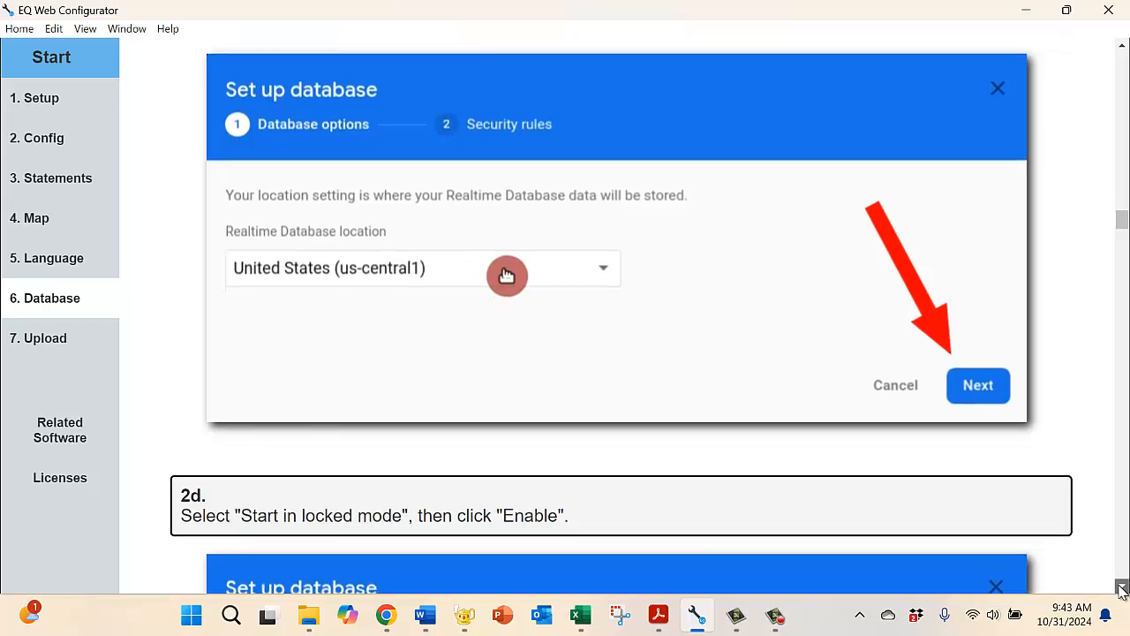
pyautogui.click(1121, 588)
pyautogui.click(1121, 588)
pyautogui.click(1121, 588)
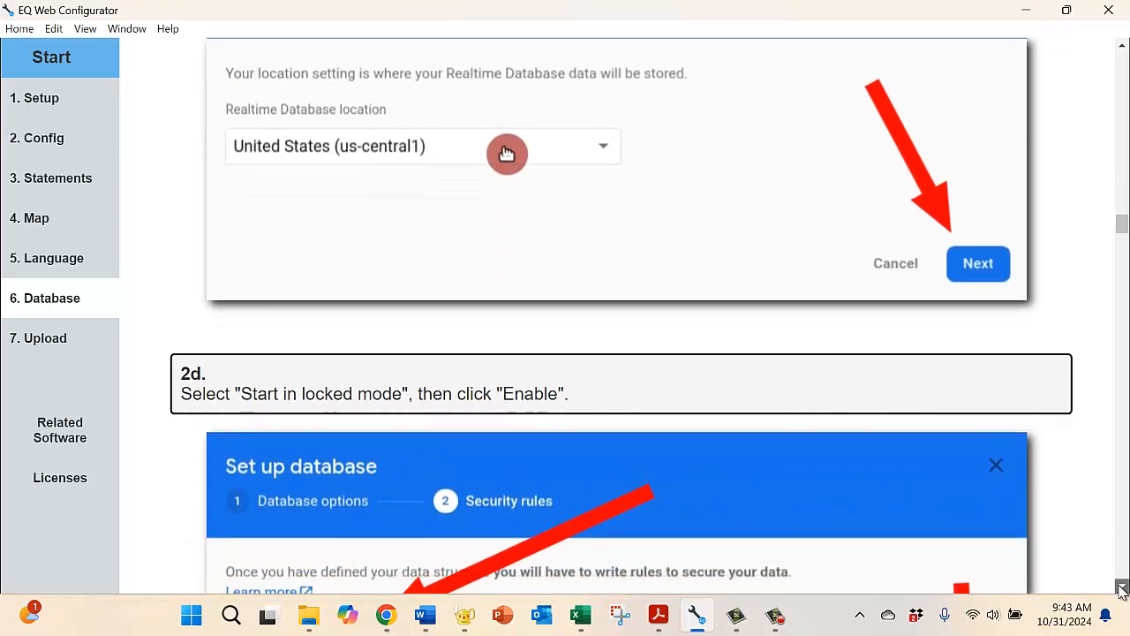
pyautogui.click(1121, 588)
pyautogui.click(1121, 588)
pyautogui.click(1121, 588)
pyautogui.click(1121, 588)
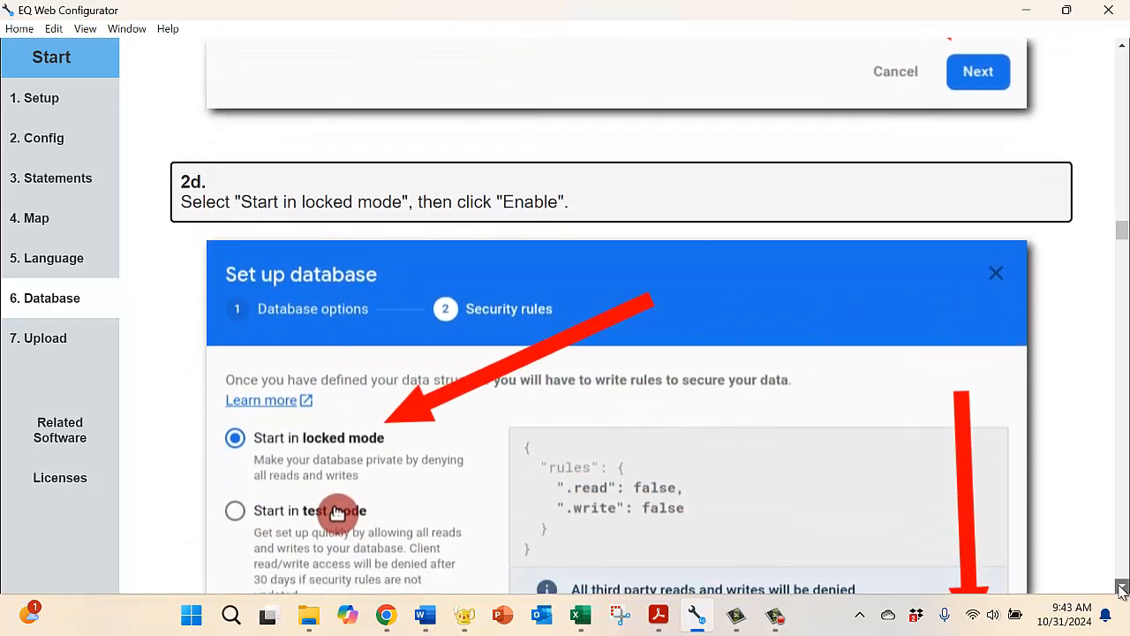
pyautogui.click(1122, 588)
pyautogui.click(1121, 588)
pyautogui.click(1121, 588)
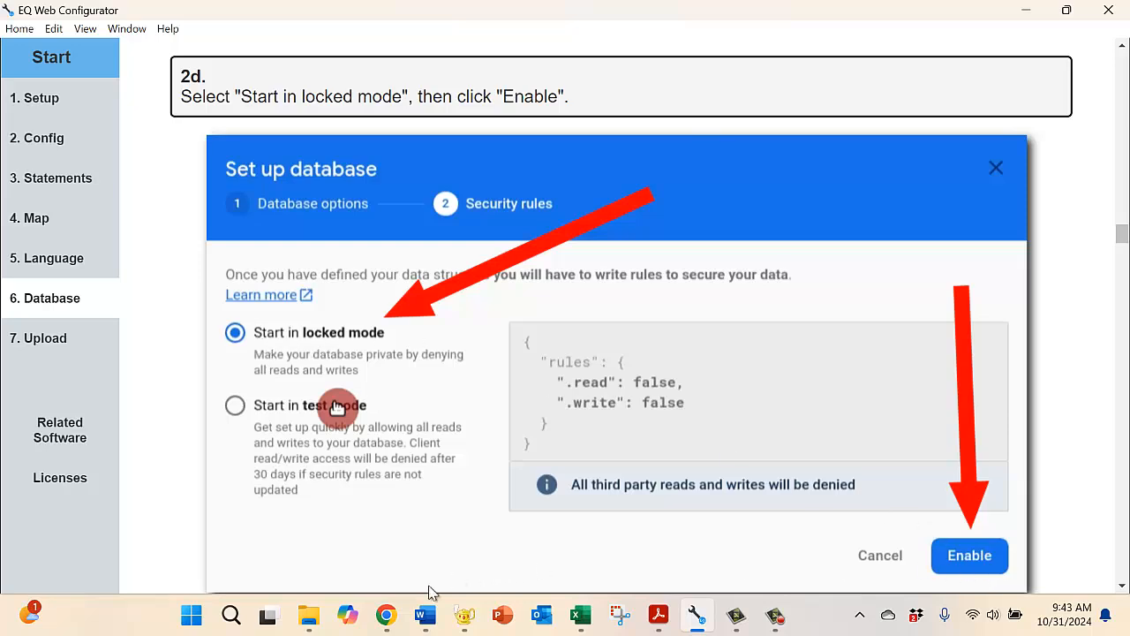
# Step: Switch to Chrome and enable the Realtime Database in locked mode
pyautogui.click(386, 615)
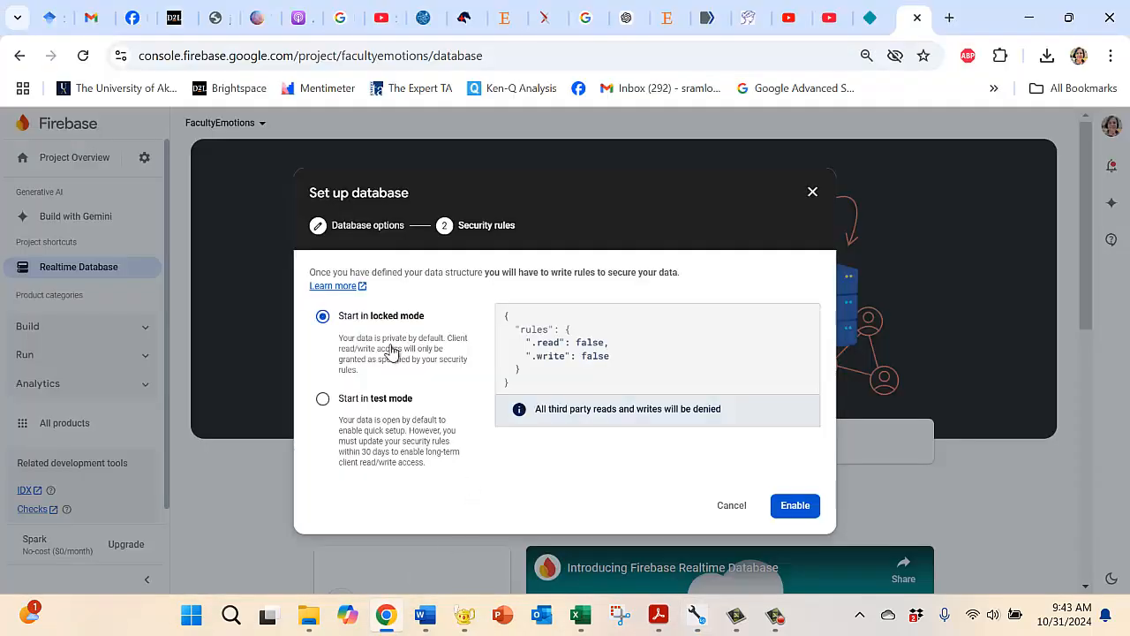
pyautogui.click(792, 509)
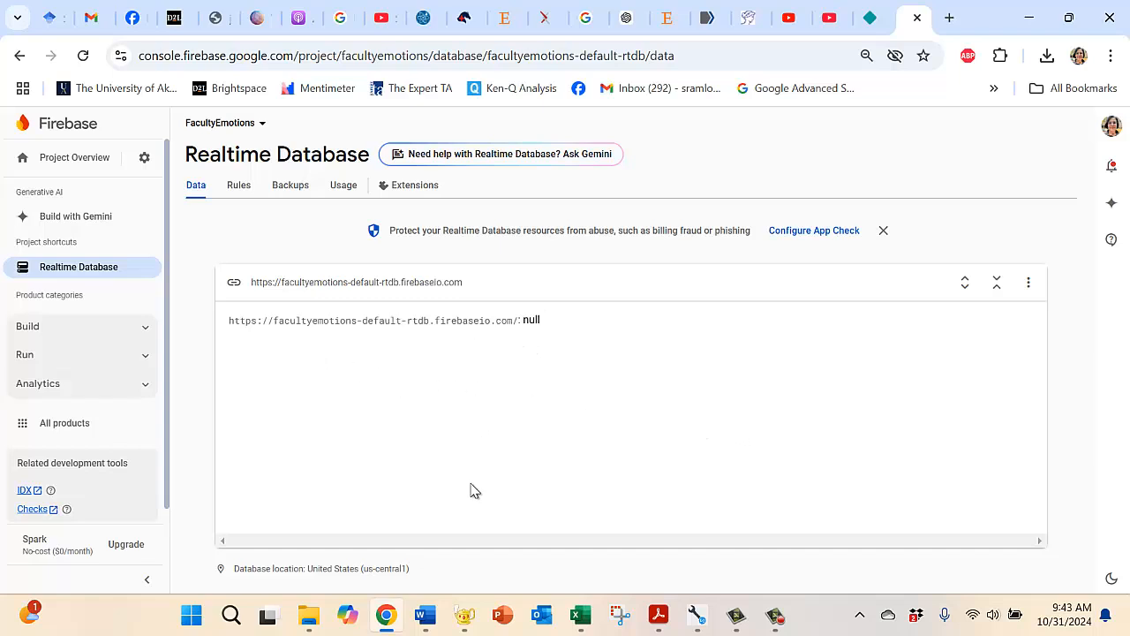
pyautogui.moveTo(549, 330)
# Step: Switch to EQ Web Configurator and read steps 2e and 3a of the guide on viewing the database and reaching its access rules
pyautogui.moveTo(697, 616)
pyautogui.click(700, 543)
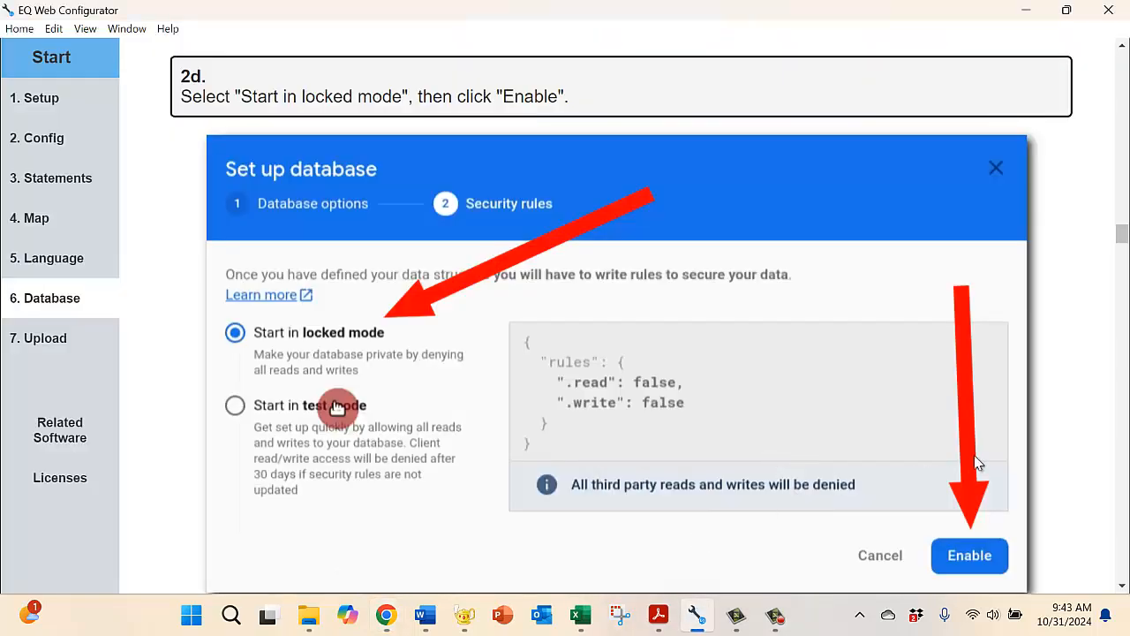
pyautogui.click(1122, 586)
pyautogui.scroll(-4, 1122, 586)
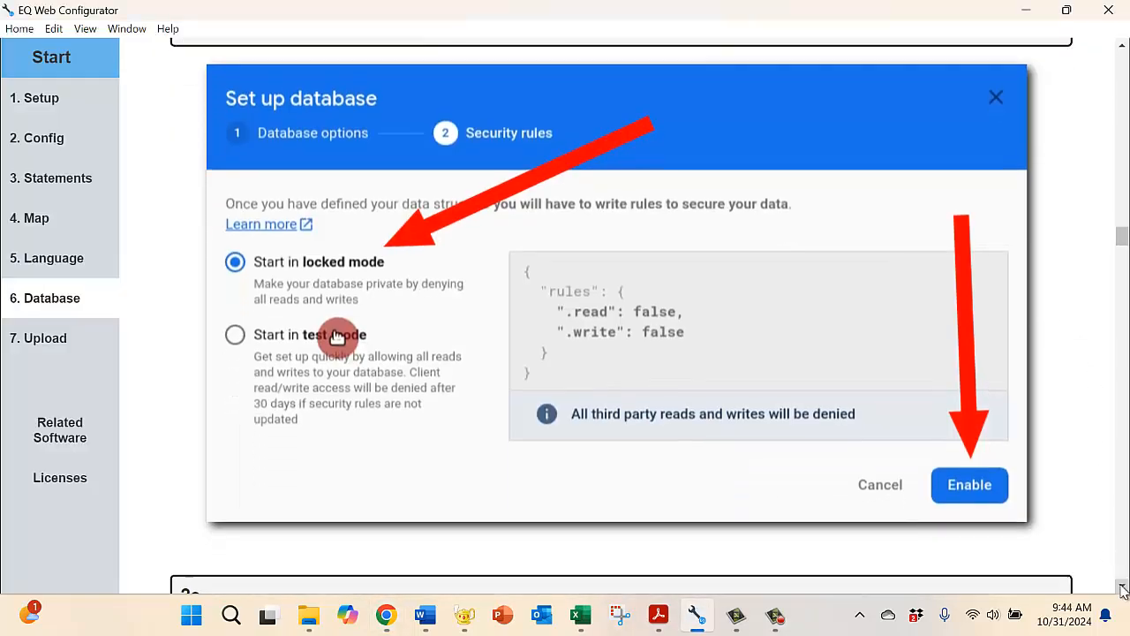
pyautogui.scroll(-2, 1122, 587)
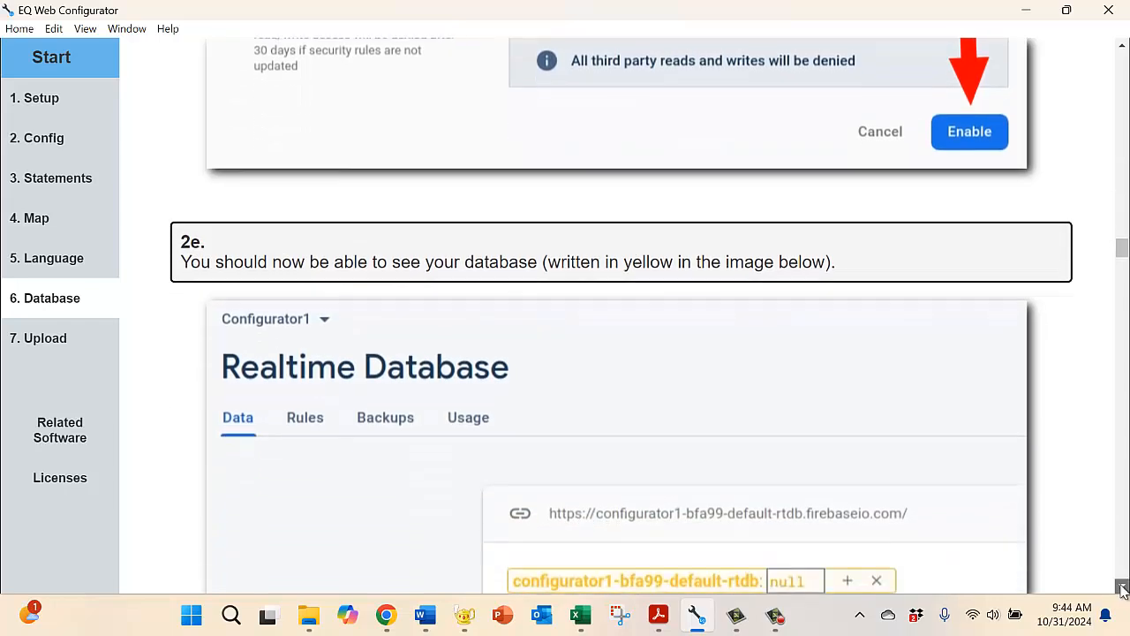
pyautogui.scroll(-1, 1122, 586)
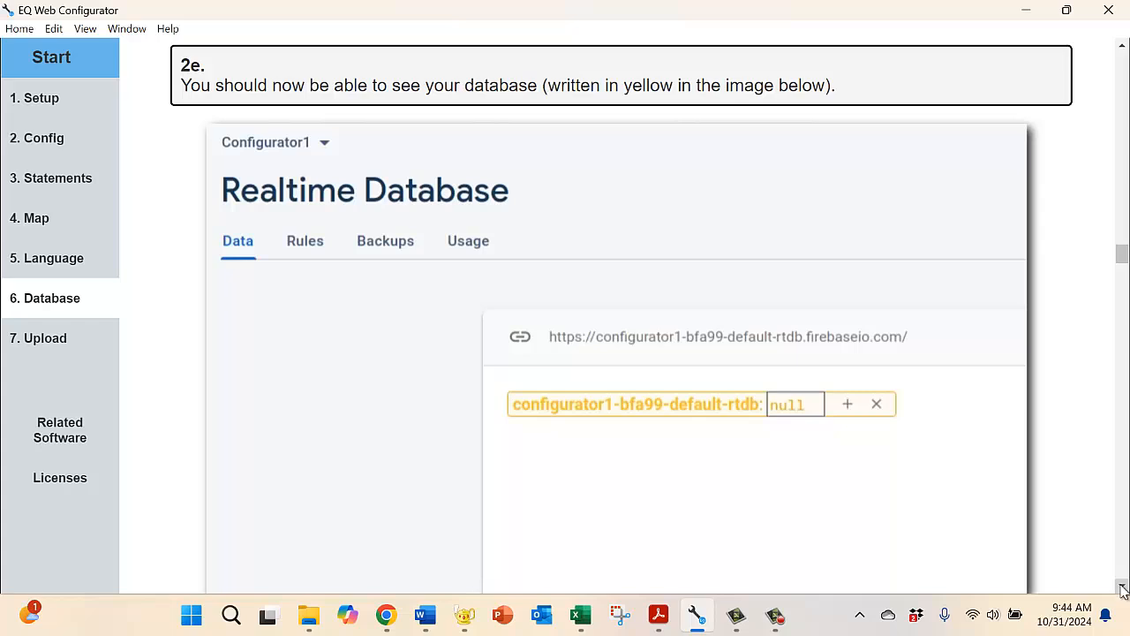
pyautogui.scroll(-4, 1122, 586)
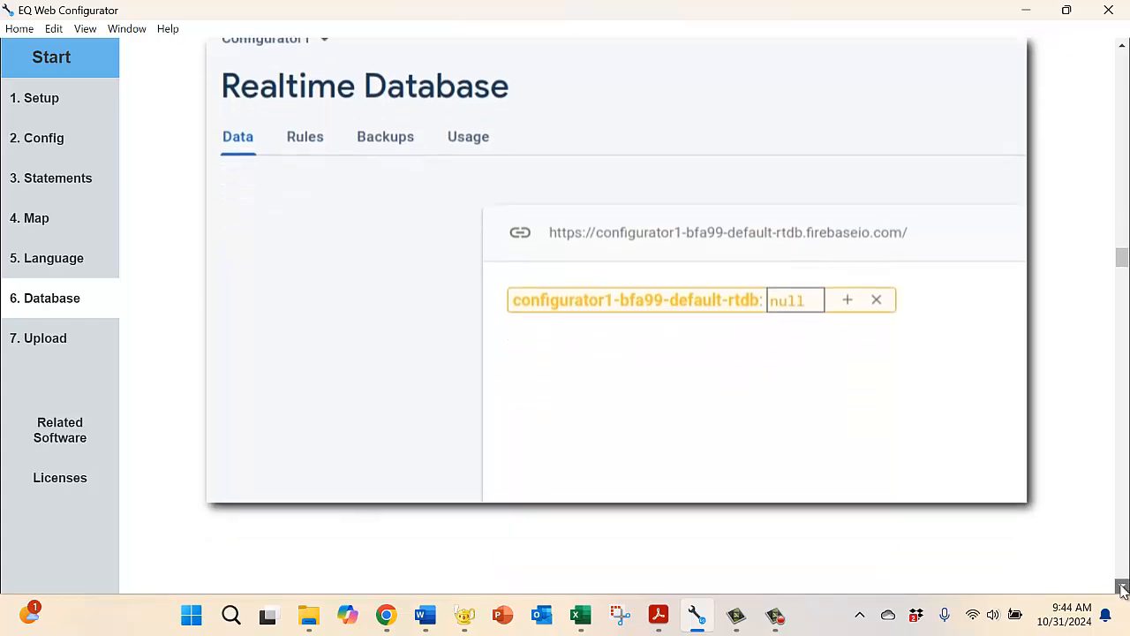
pyautogui.scroll(-3, 1122, 586)
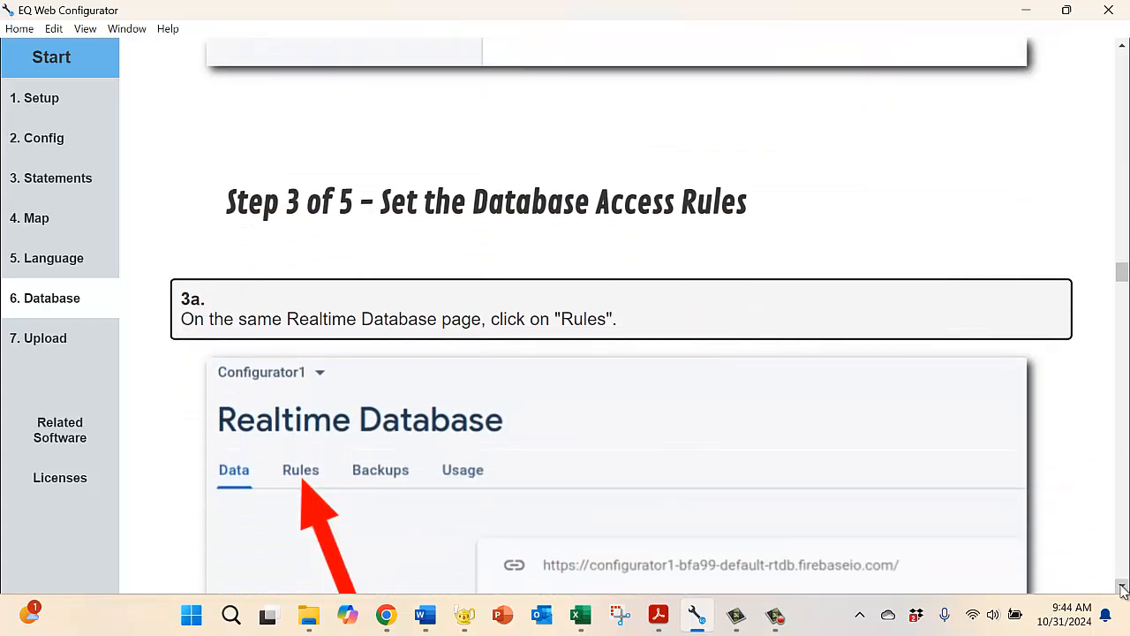
pyautogui.scroll(-1, 1122, 586)
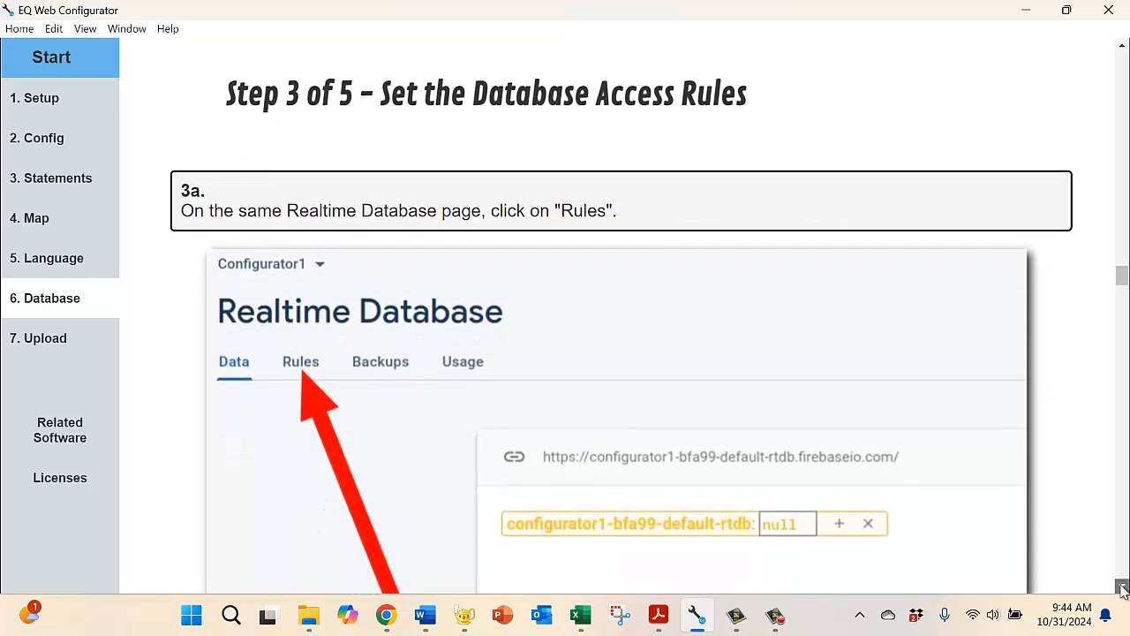
pyautogui.scroll(-1, 1122, 586)
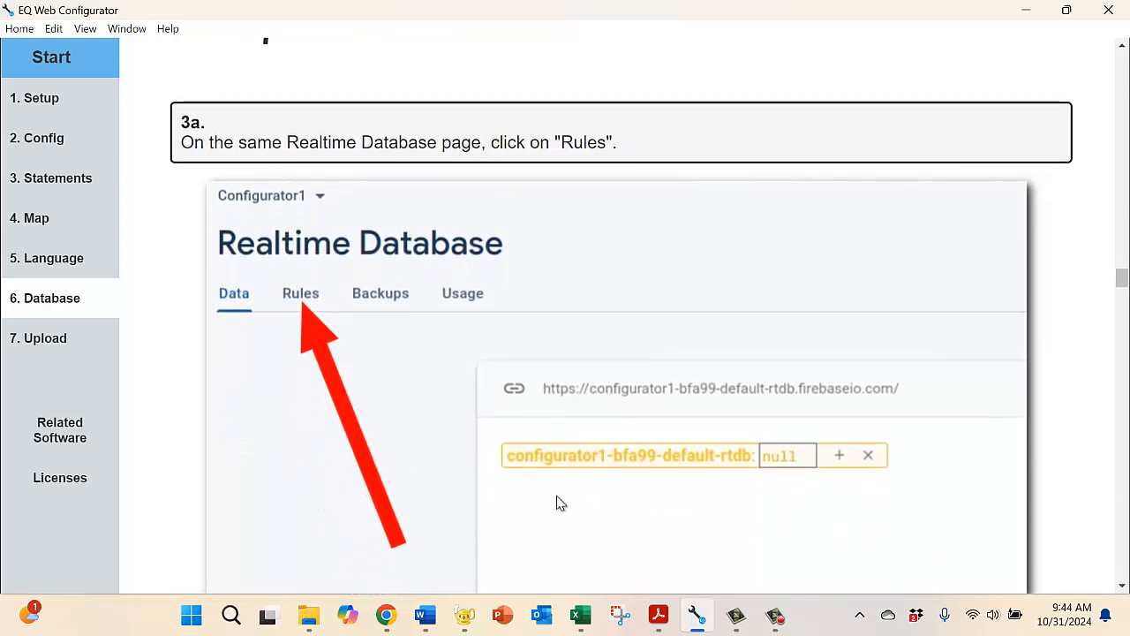
# Step: Switch to Chrome and open the Rules of the FacultyEmotions Realtime Database
pyautogui.click(386, 614)
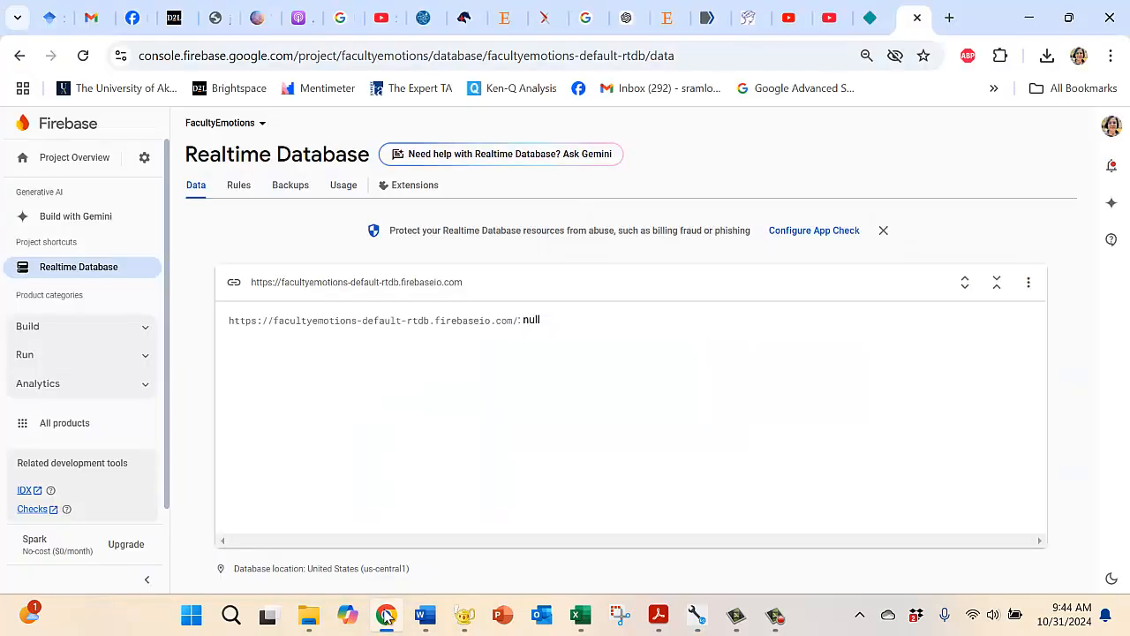
pyautogui.click(240, 189)
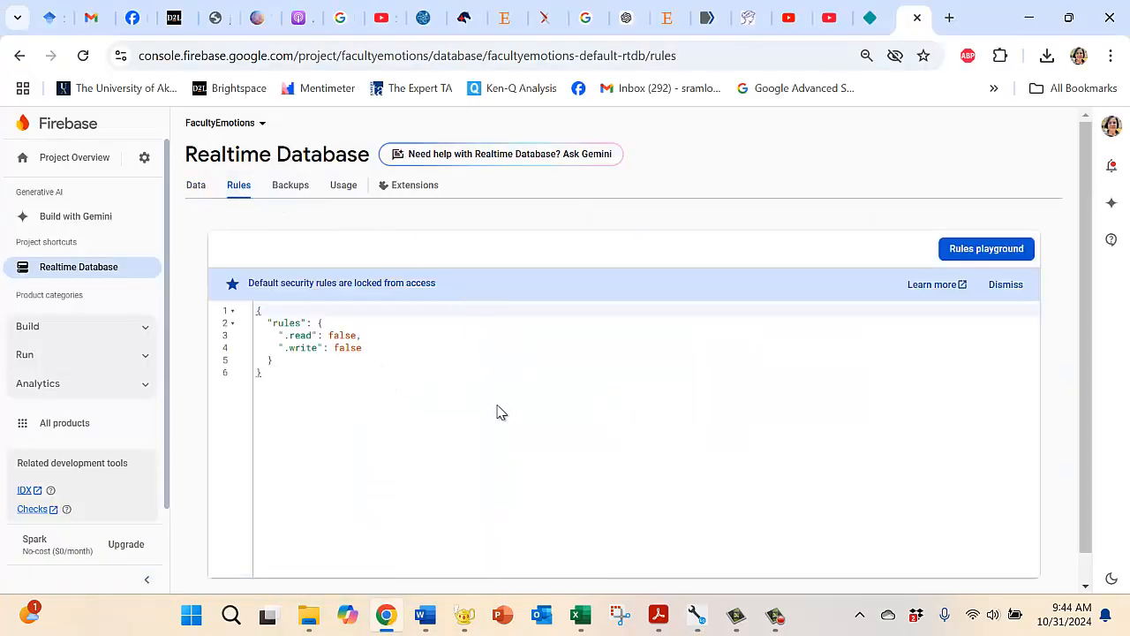
# Step: Switch to EQ Web Configurator, read steps 3b and 3c of the guide, and copy the complete rules text given in step 3c
pyautogui.moveTo(696, 615)
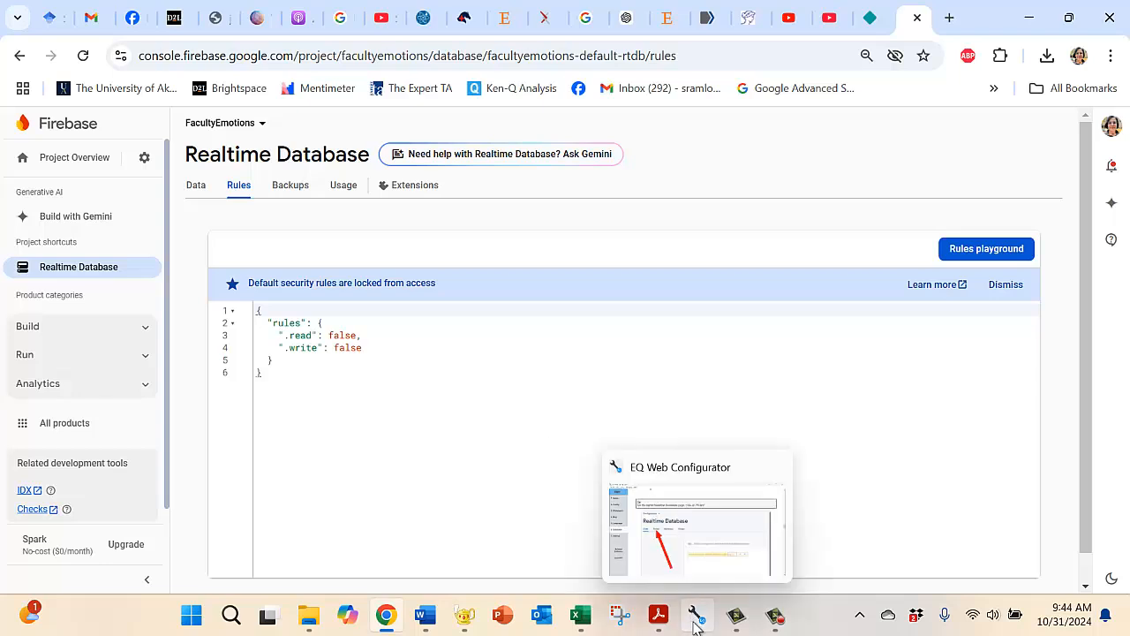
pyautogui.click(691, 561)
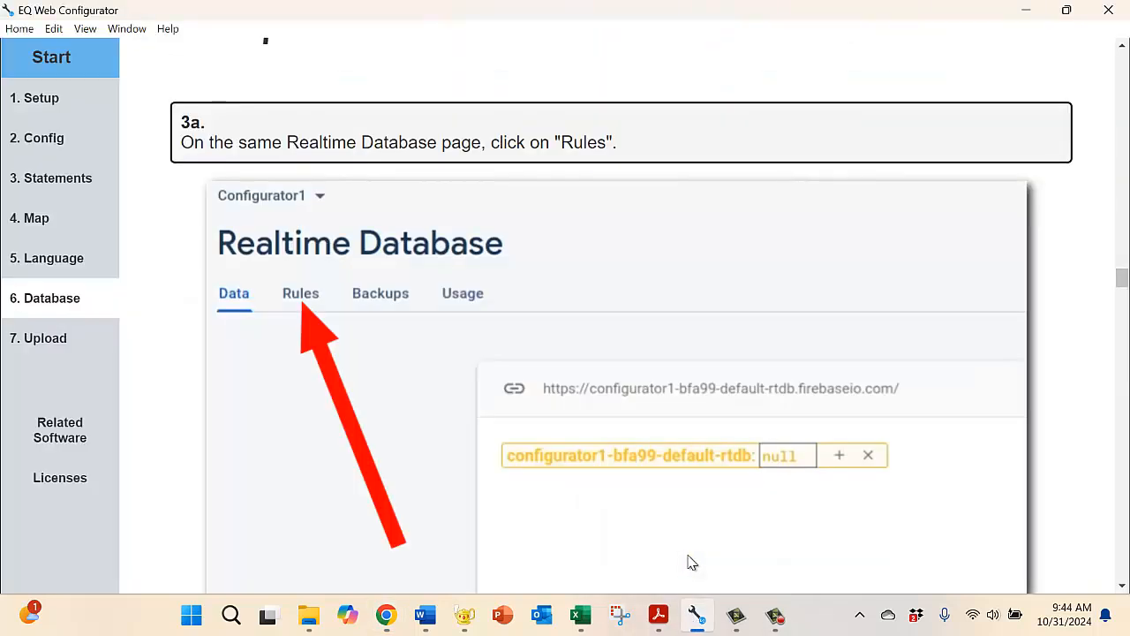
pyautogui.click(1124, 584)
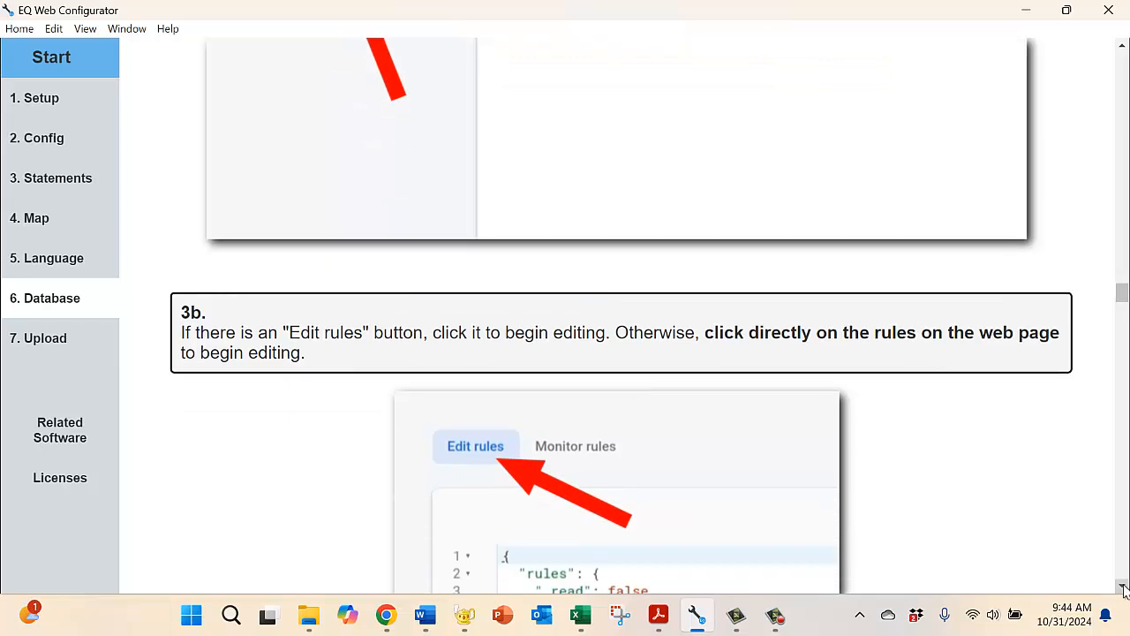
pyautogui.click(1123, 588)
pyautogui.click(1123, 588)
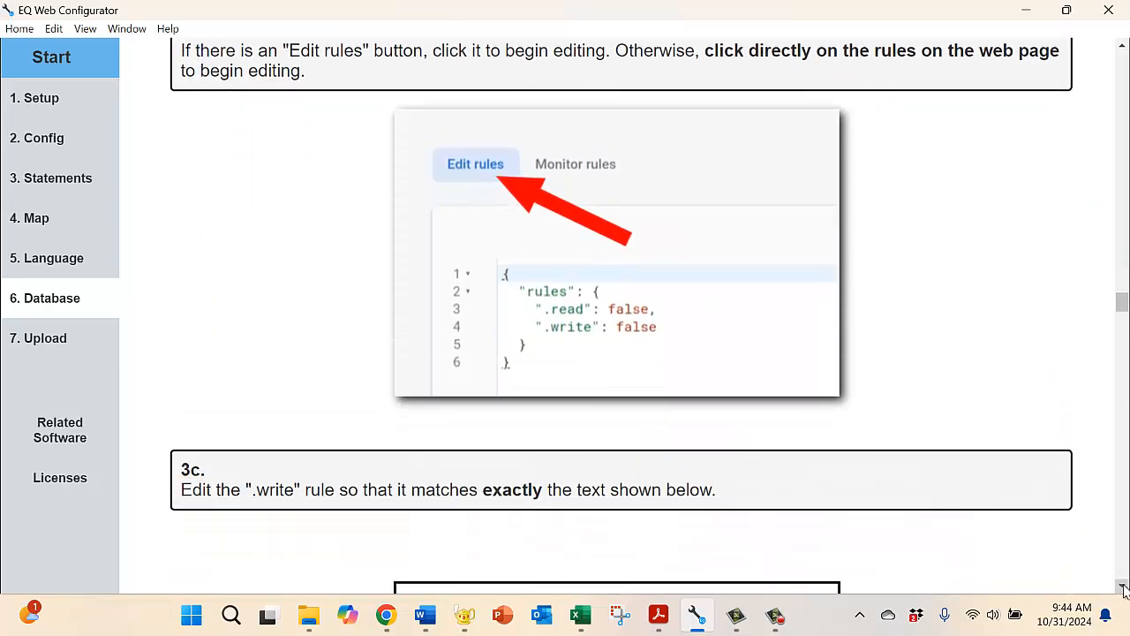
pyautogui.click(1124, 588)
pyautogui.click(1124, 588)
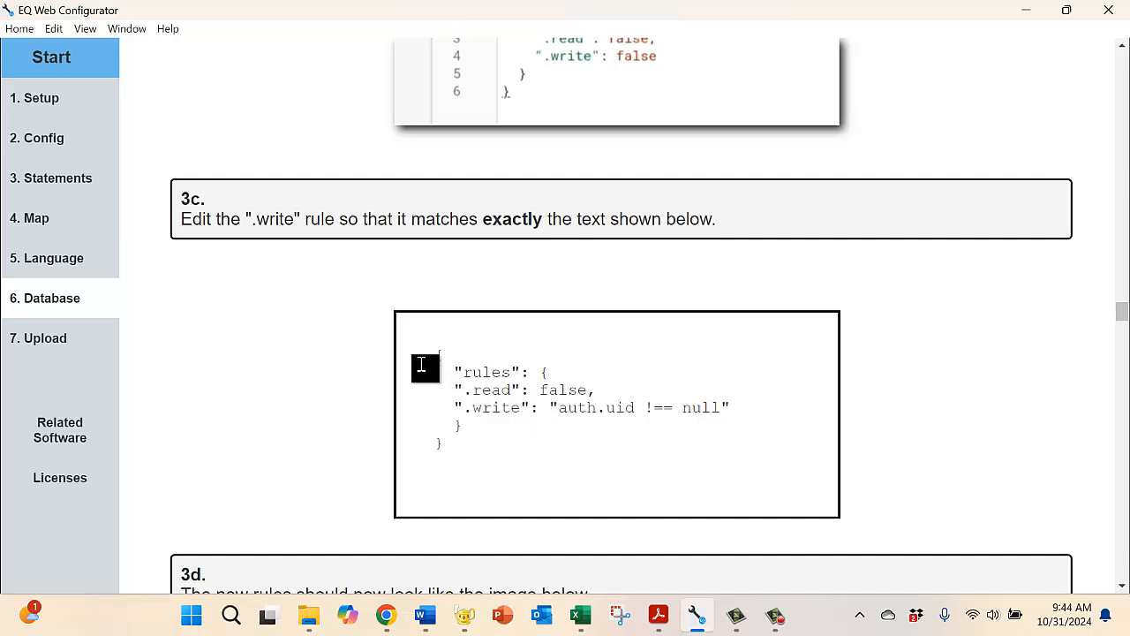
pyautogui.moveTo(433, 357); pyautogui.dragTo(474, 453)
pyautogui.hotkey('ctrl', 'c')
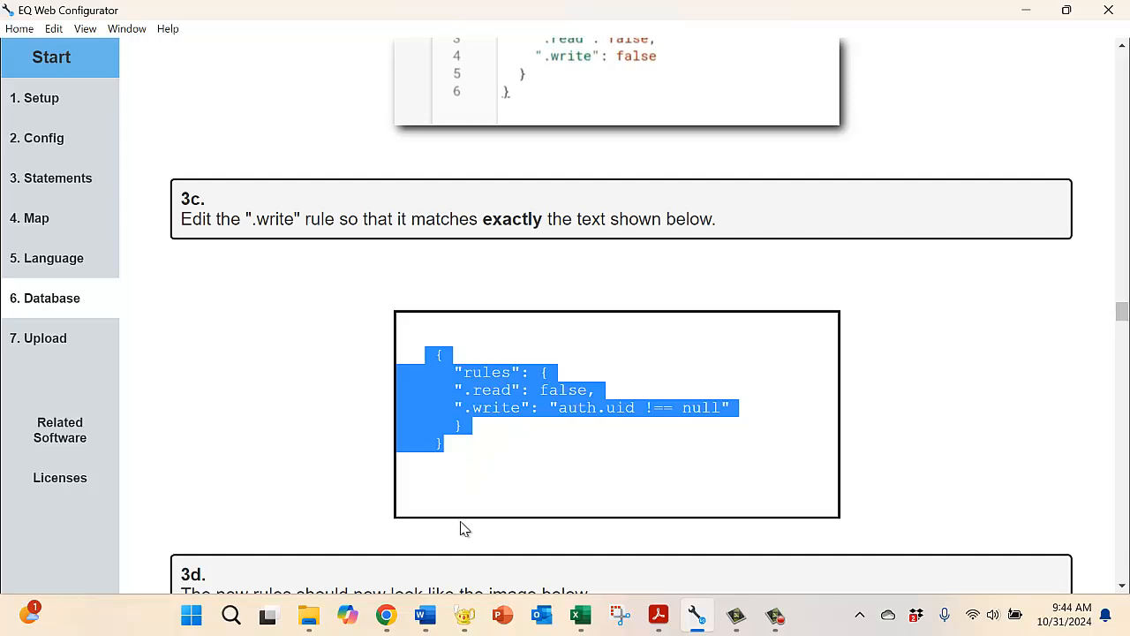
# Step: Switch to Chrome and replace all the Realtime Database rules with the copied text, setting ".write" to "auth.uid !== null"
pyautogui.moveTo(406, 600)
pyautogui.click(380, 521)
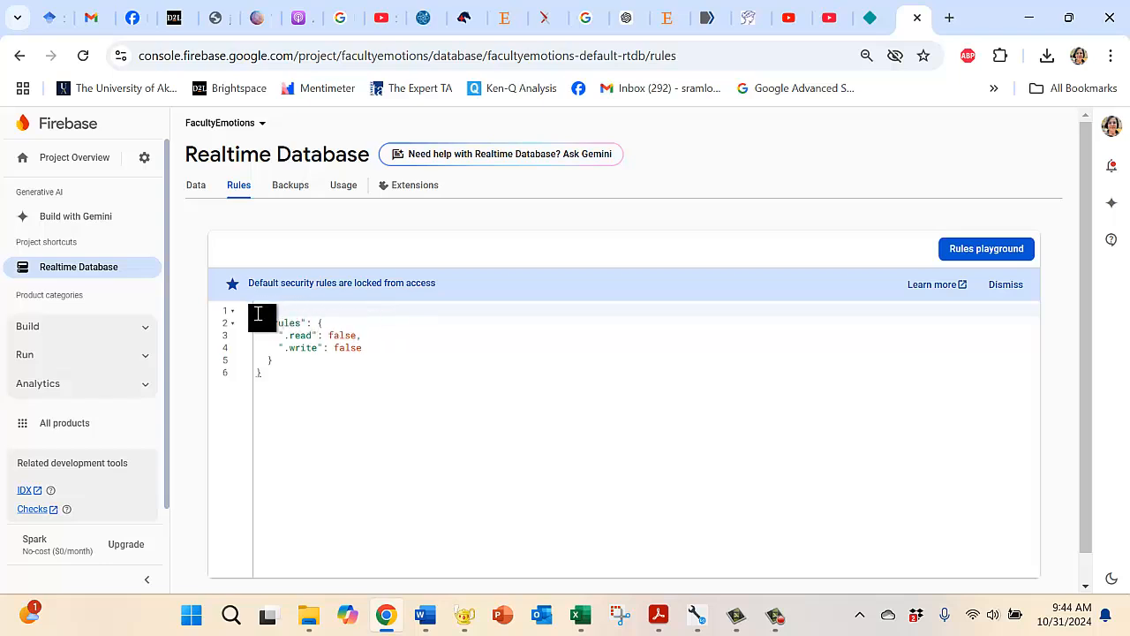
pyautogui.moveTo(257, 313); pyautogui.dragTo(308, 383)
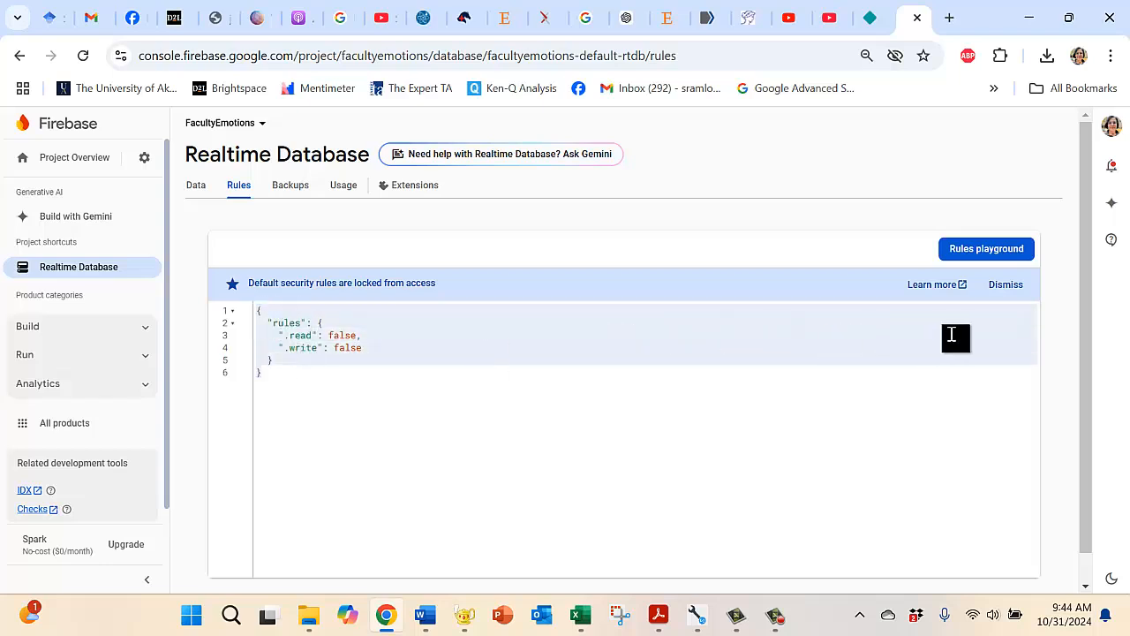
pyautogui.scroll(-1, 1082, 393)
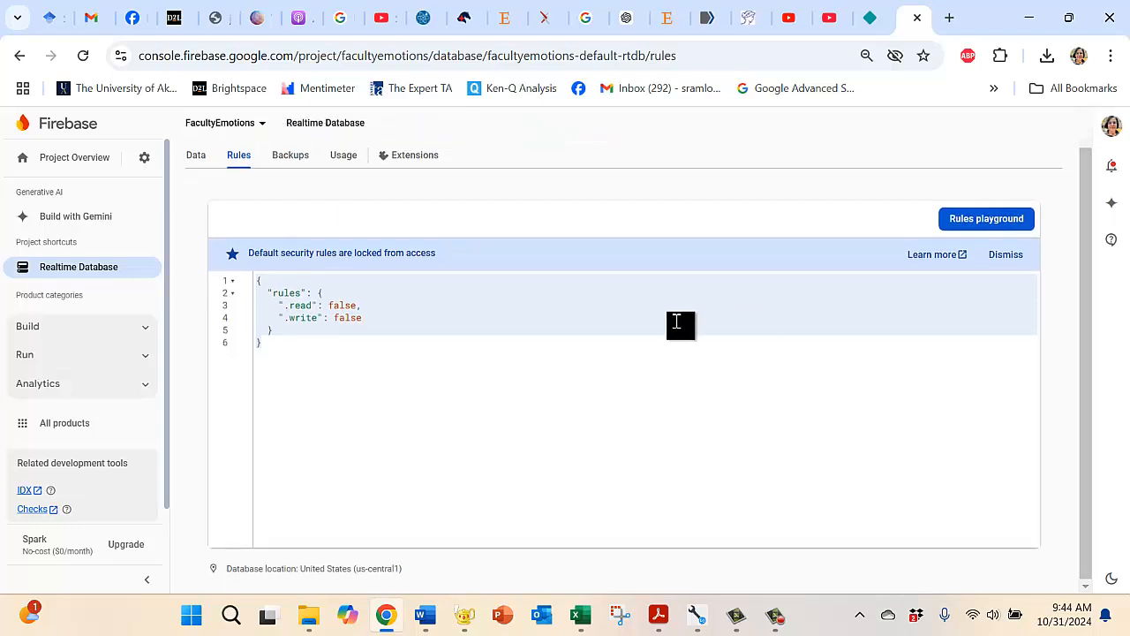
pyautogui.hotkey('ctrl', 'v')
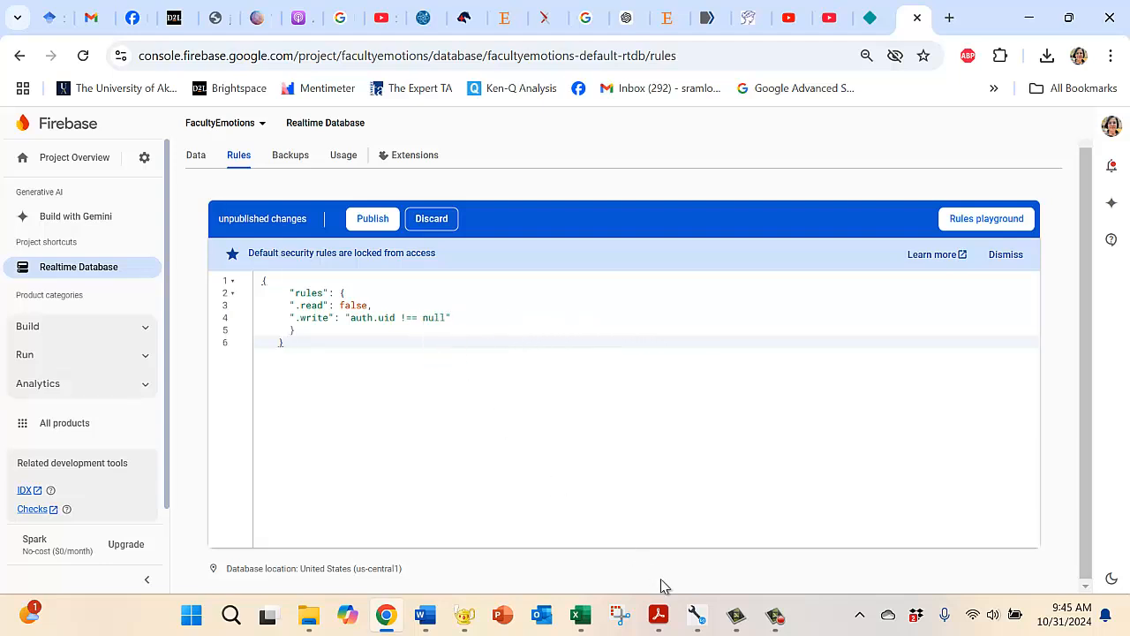
# Step: Switch to EQ Web Configurator and read steps 3d and 3e of the guide on checking and activating the new rules
pyautogui.click(695, 615)
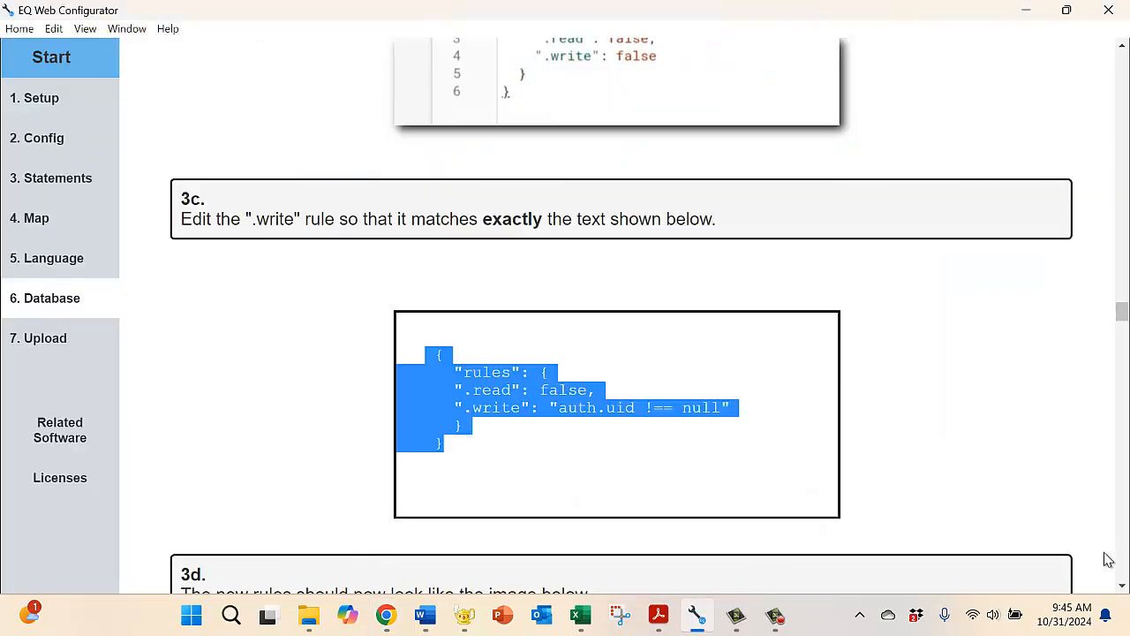
pyautogui.scroll(-3, 1121, 587)
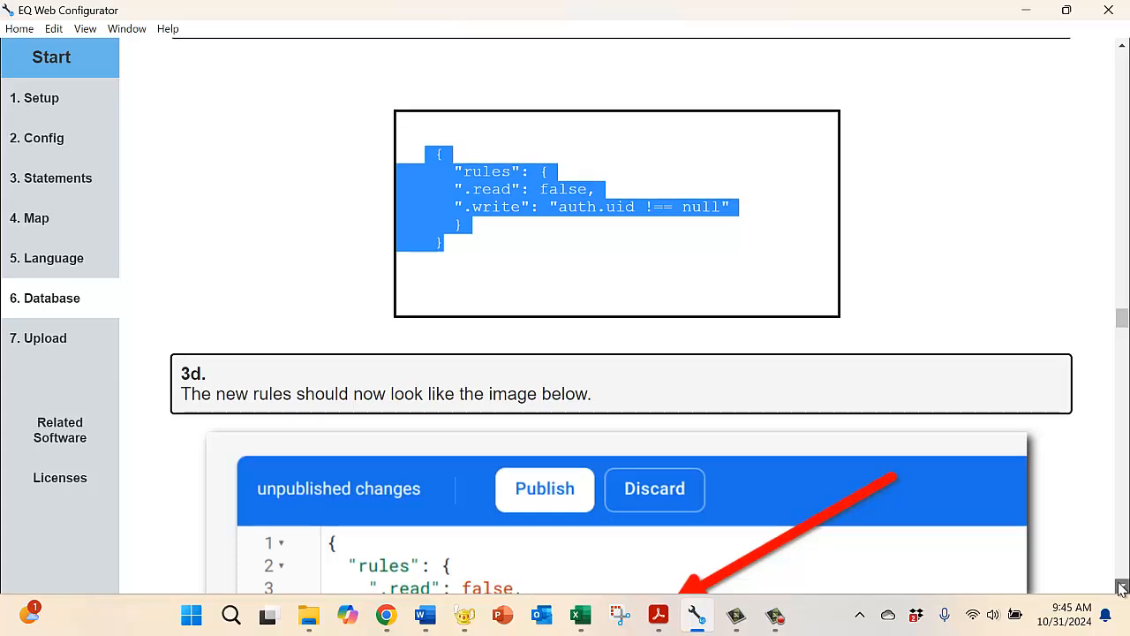
pyautogui.click(1121, 587)
pyautogui.click(1121, 587)
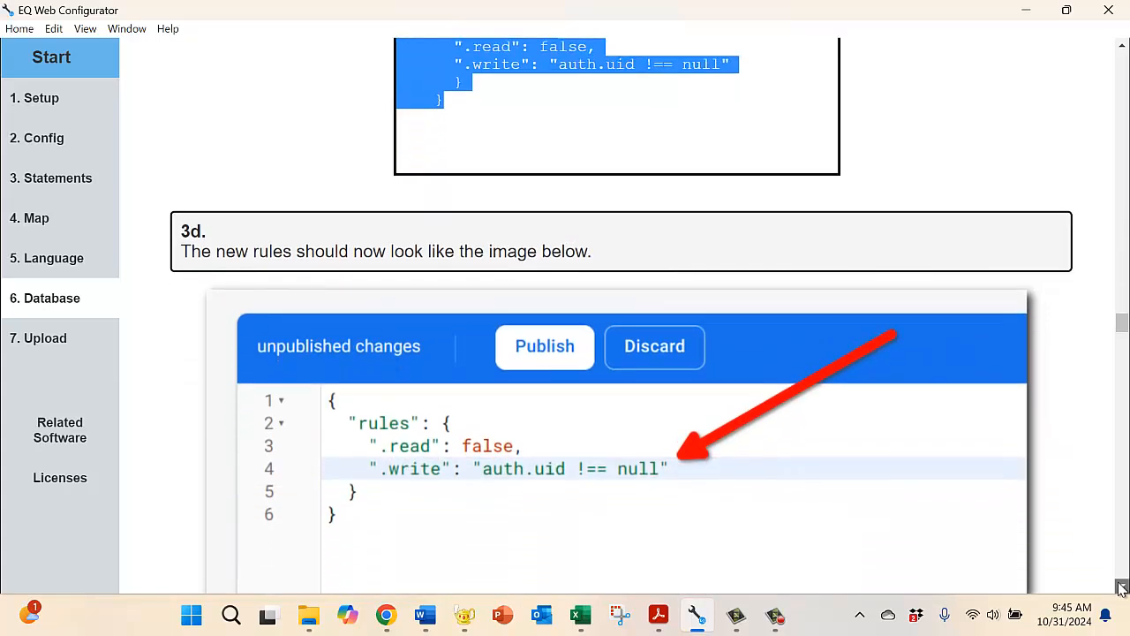
pyautogui.click(1121, 587)
pyautogui.click(1121, 587)
pyautogui.click(1121, 587)
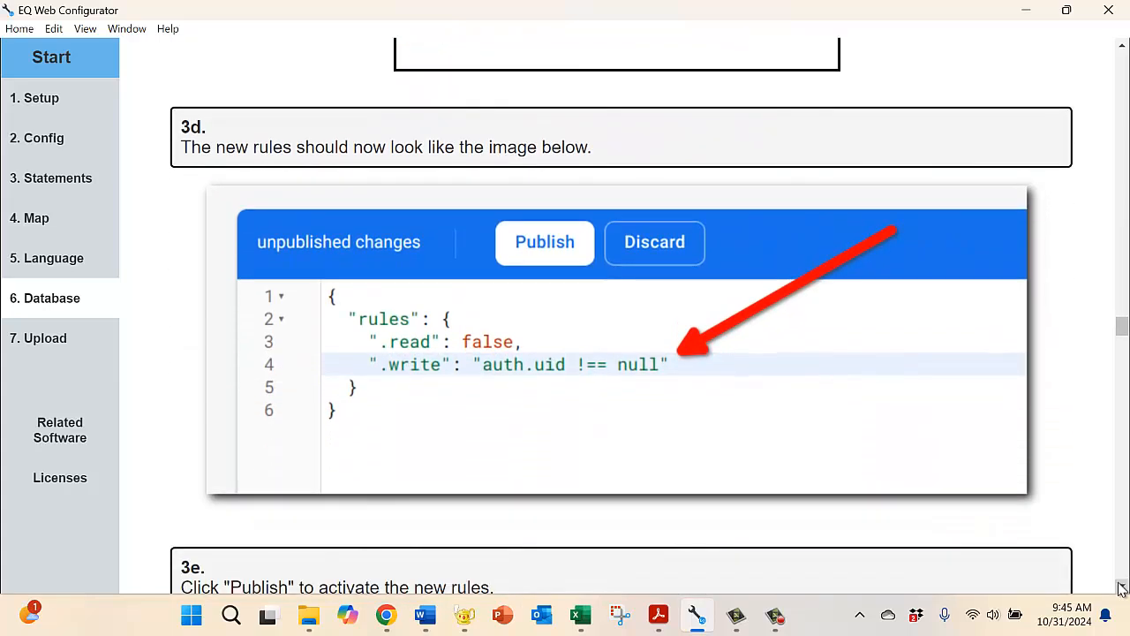
pyautogui.click(1121, 587)
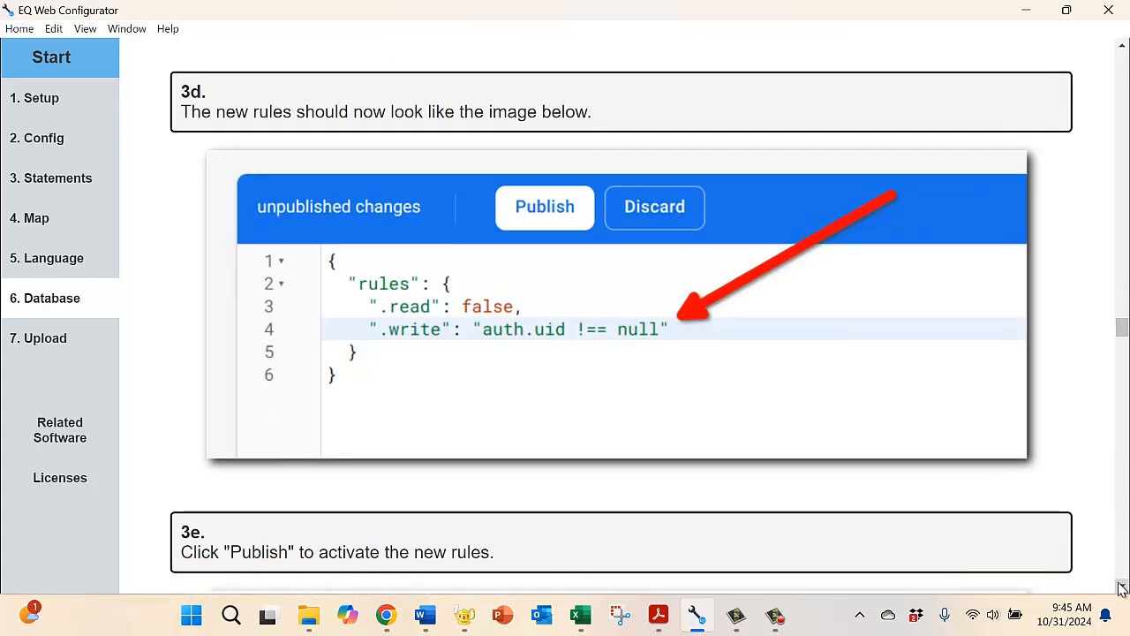
pyautogui.click(1121, 587)
pyautogui.click(1121, 587)
pyautogui.click(1121, 588)
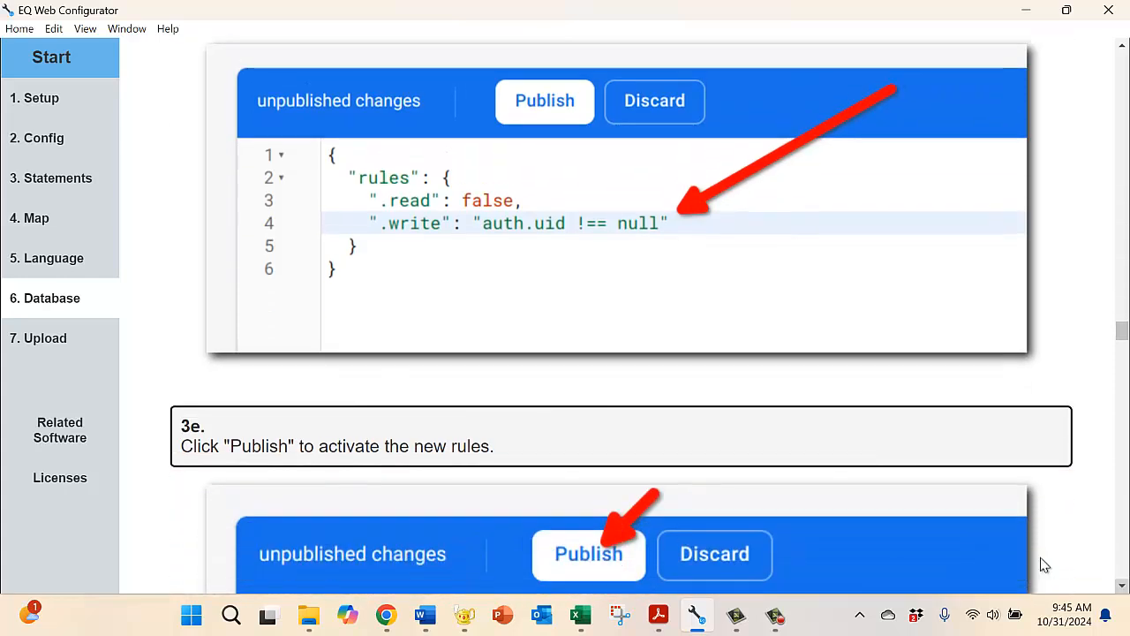
# Step: Switch to Chrome and publish the edited Realtime Database rules
pyautogui.click(385, 614)
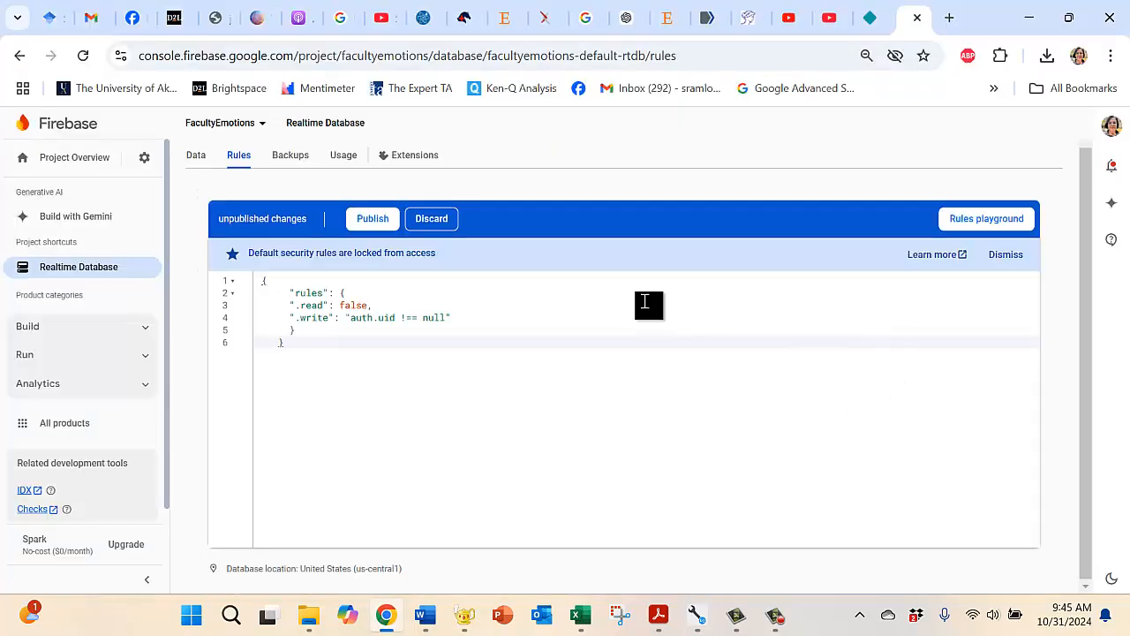
pyautogui.click(365, 221)
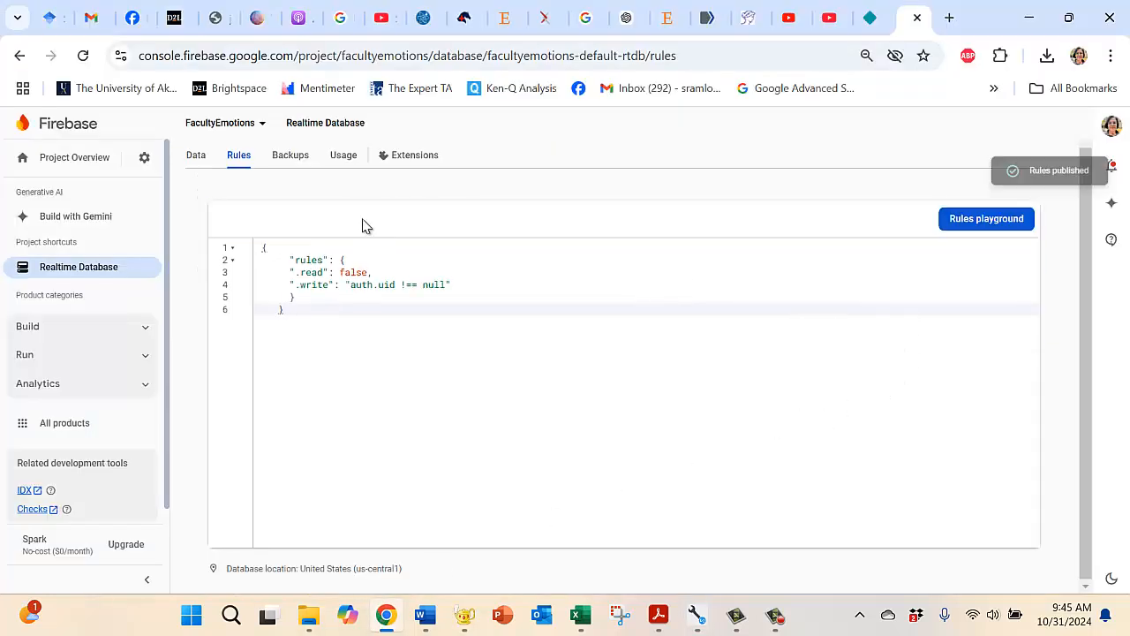
# Step: Switch to EQ Web Configurator and read step 4a of the guide on reaching Authentication to allow anonymous log-ins
pyautogui.moveTo(697, 615)
pyautogui.click(695, 578)
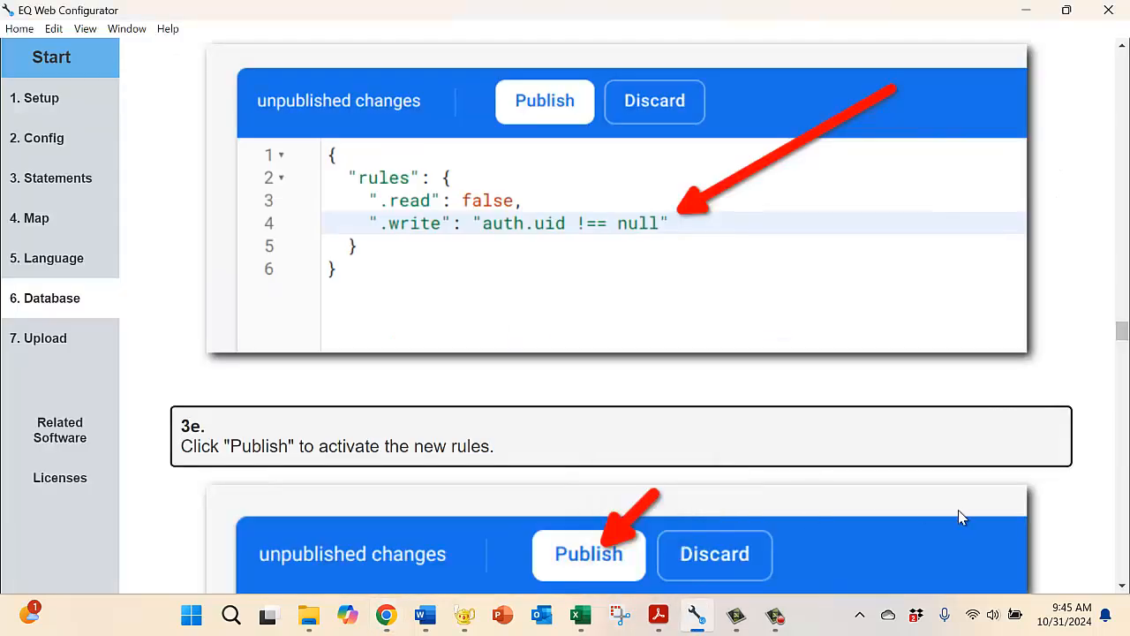
pyautogui.click(1123, 585)
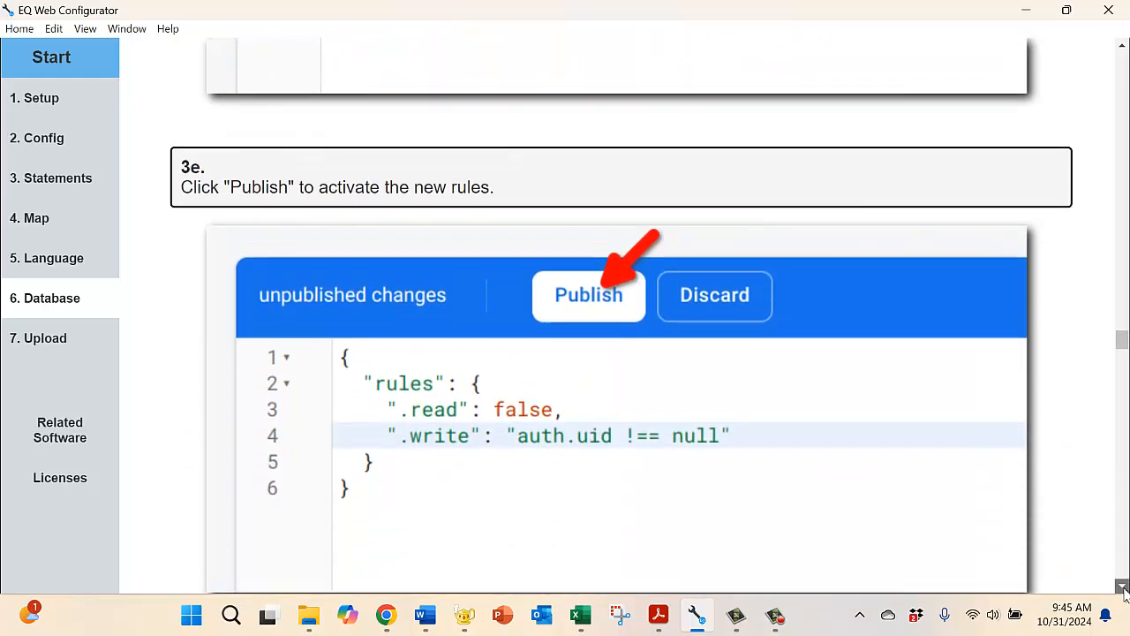
pyautogui.click(1122, 586)
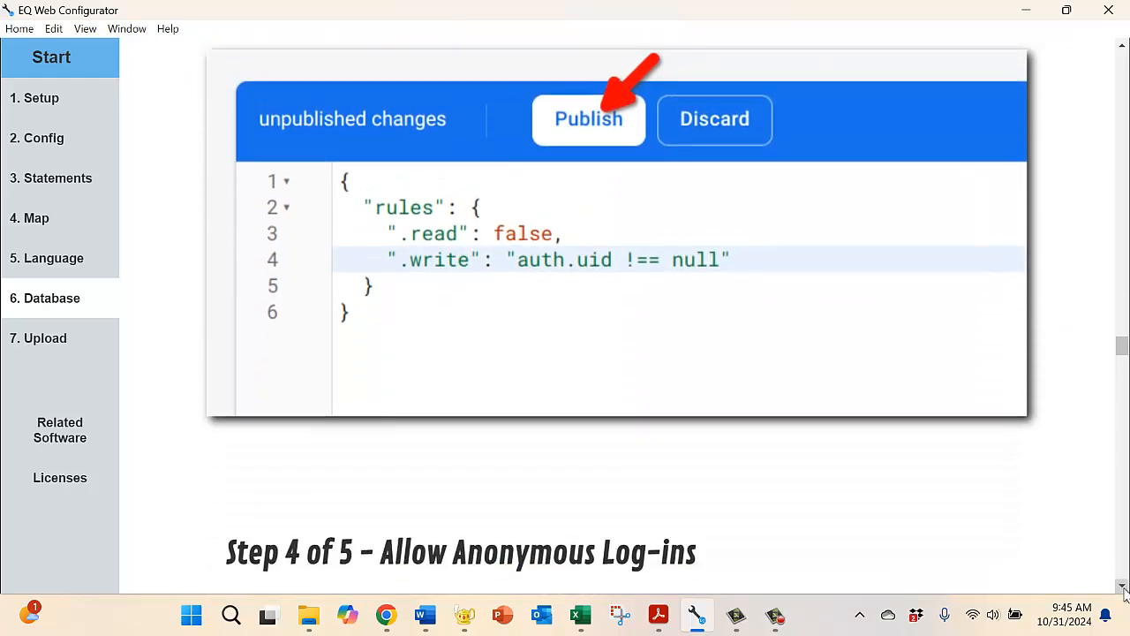
pyautogui.click(1123, 585)
pyautogui.click(1123, 586)
pyautogui.click(1123, 586)
pyautogui.click(1123, 586)
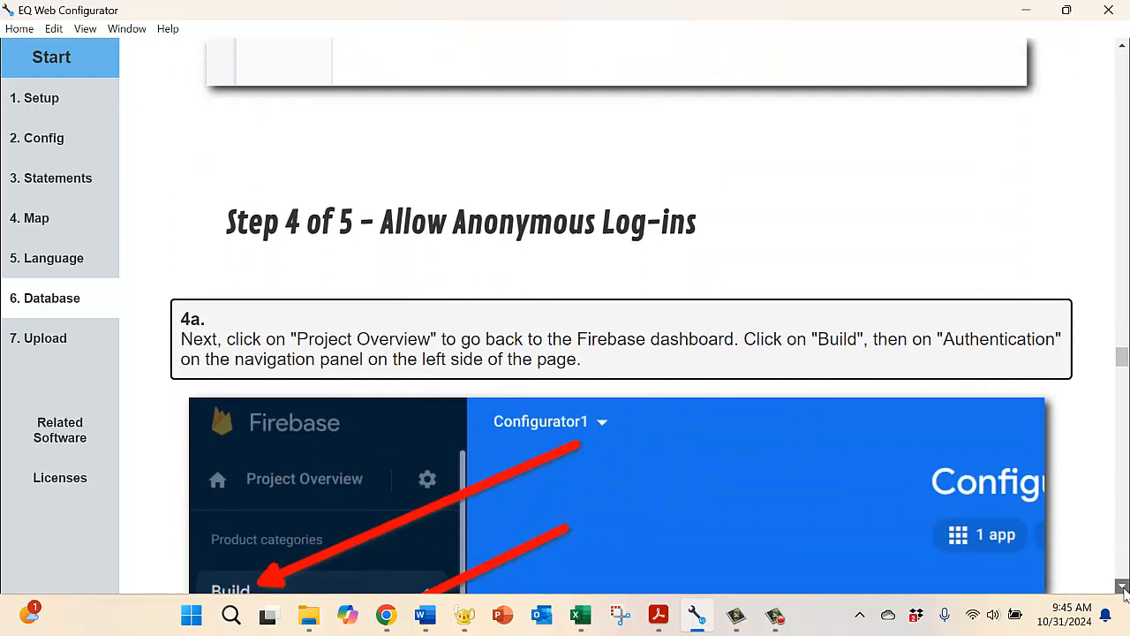
pyautogui.click(1123, 586)
pyautogui.click(1123, 586)
pyautogui.click(1123, 587)
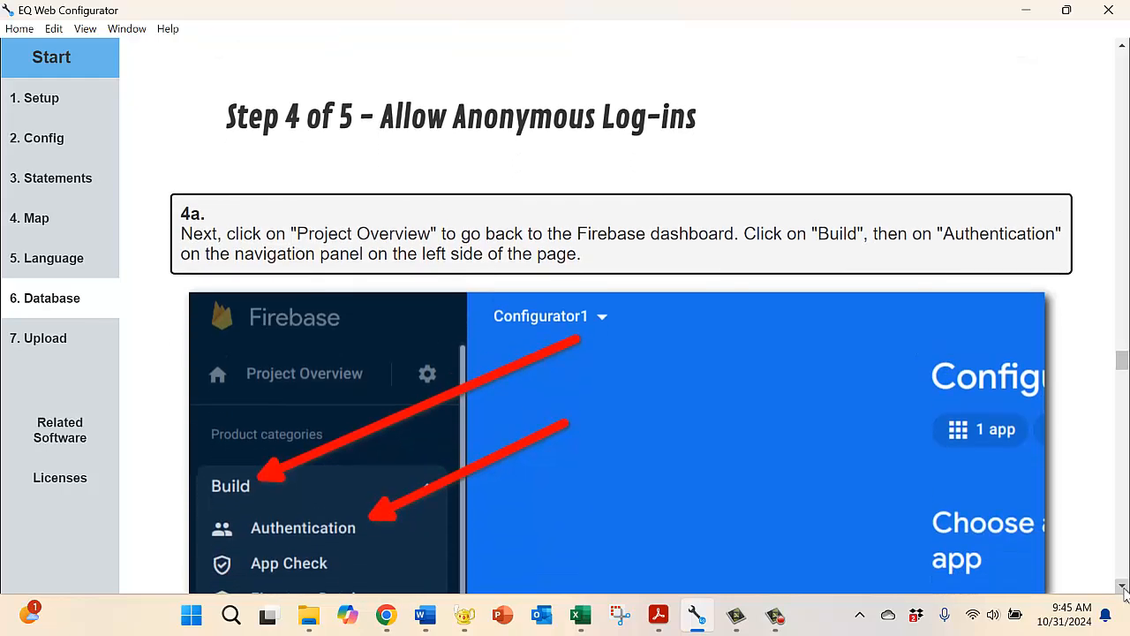
pyautogui.click(1123, 587)
pyautogui.click(1123, 586)
pyautogui.click(1123, 586)
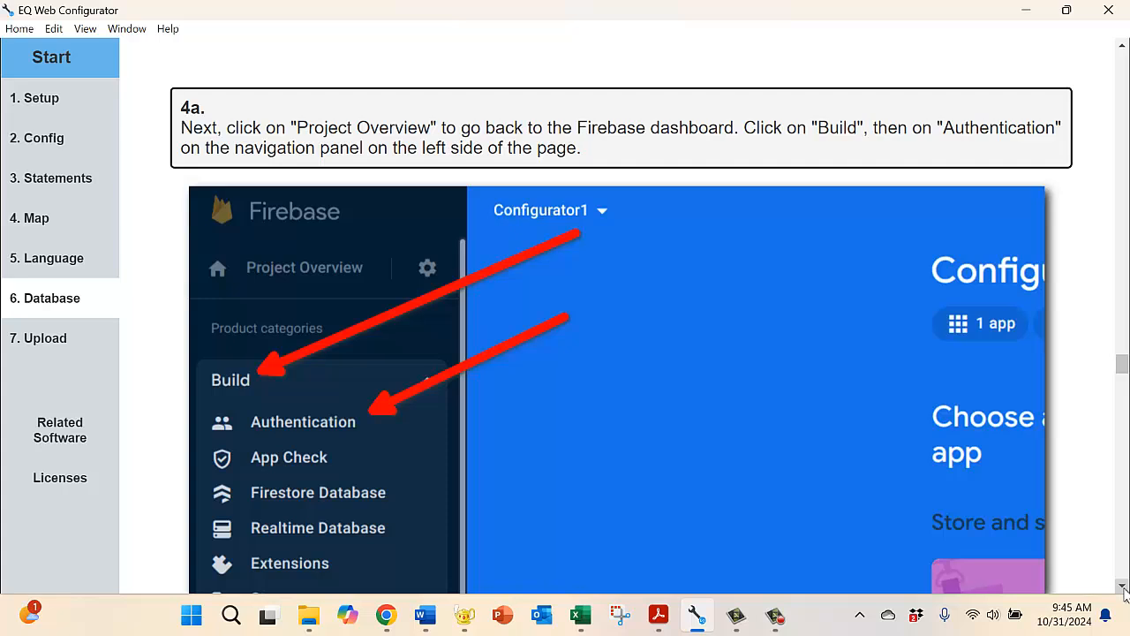
pyautogui.click(1123, 586)
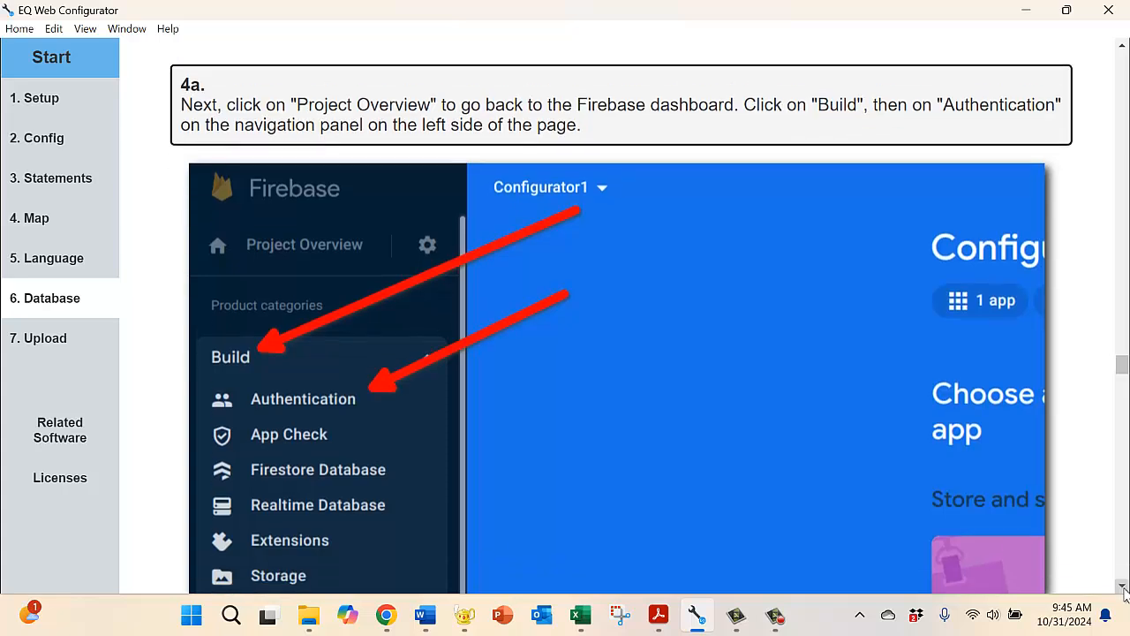
pyautogui.click(1123, 586)
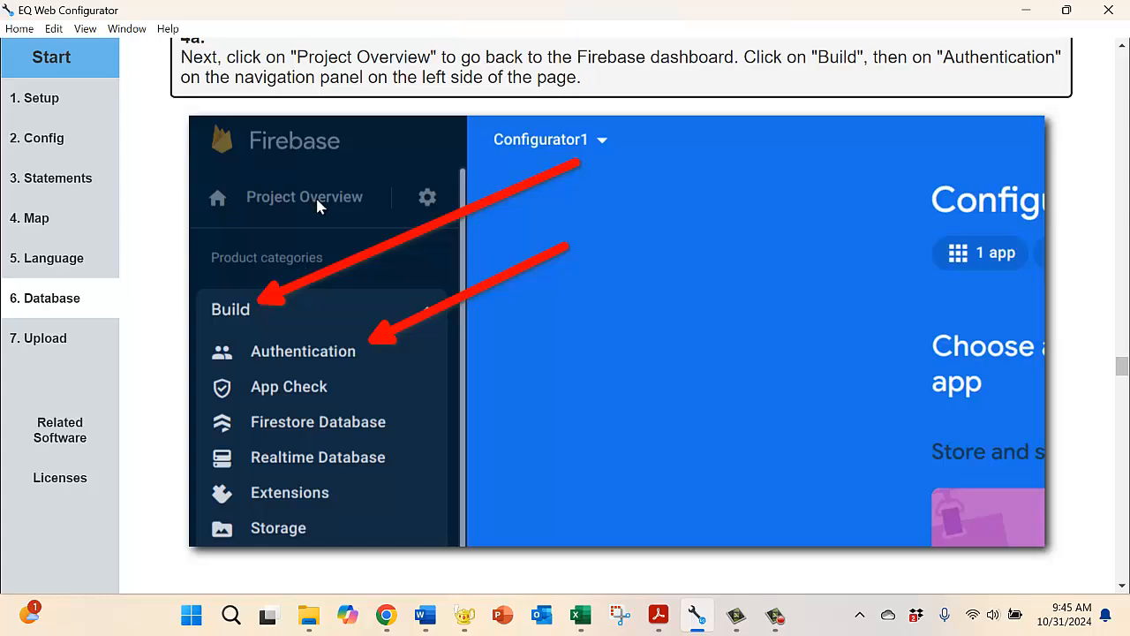
# Step: Switch to Chrome, open the FacultyEmotions Project Overview and find the Authentication product among the app development features
pyautogui.click(386, 618)
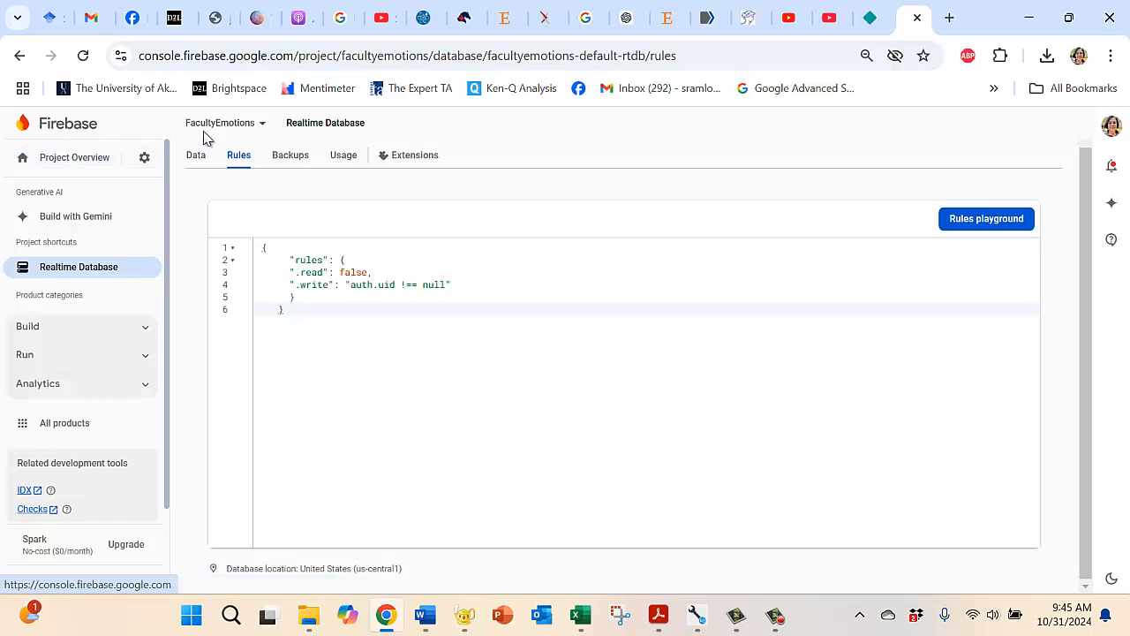
pyautogui.click(74, 164)
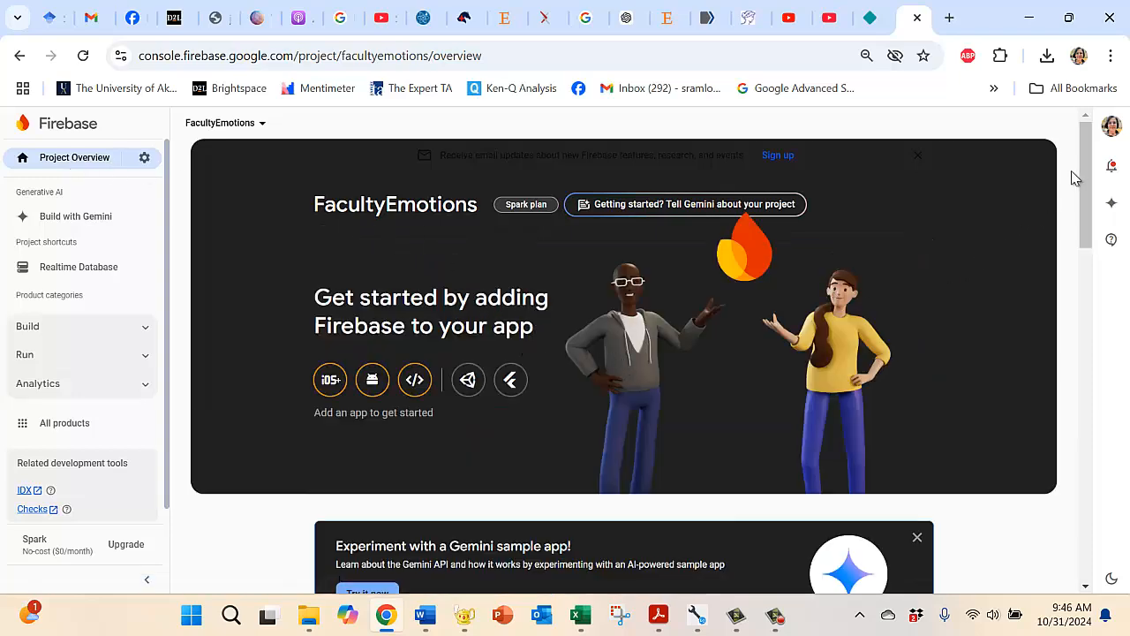
pyautogui.moveTo(1089, 181); pyautogui.dragTo(1084, 310)
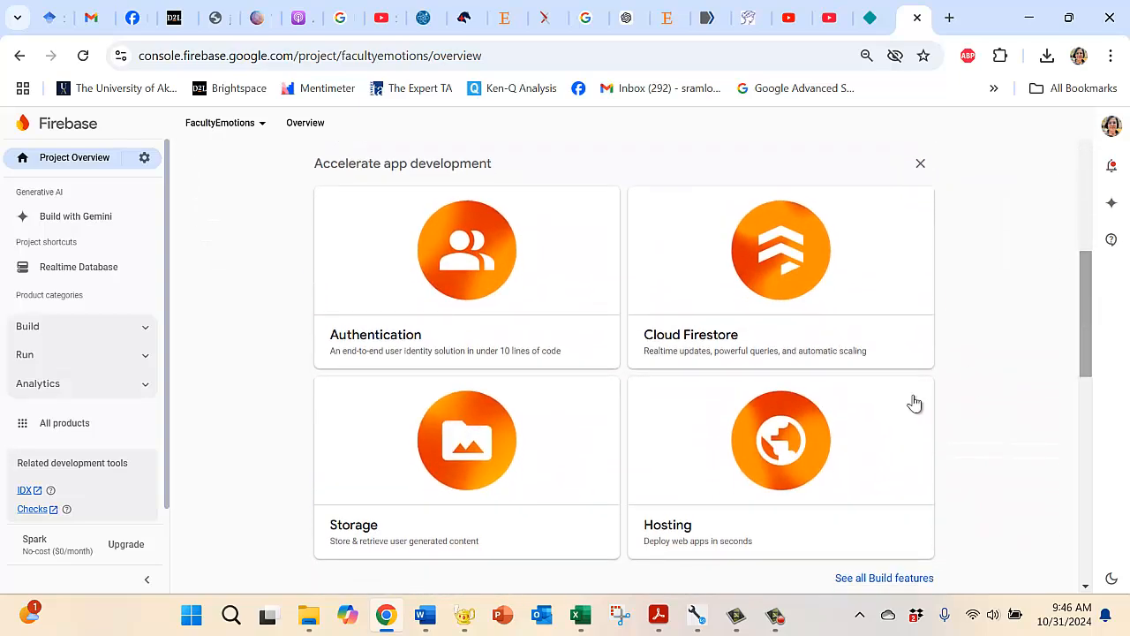
# Step: Recheck step 4a in EQ Web Configurator, and open Authentication for the FacultyEmotions project in Chrome
pyautogui.click(694, 615)
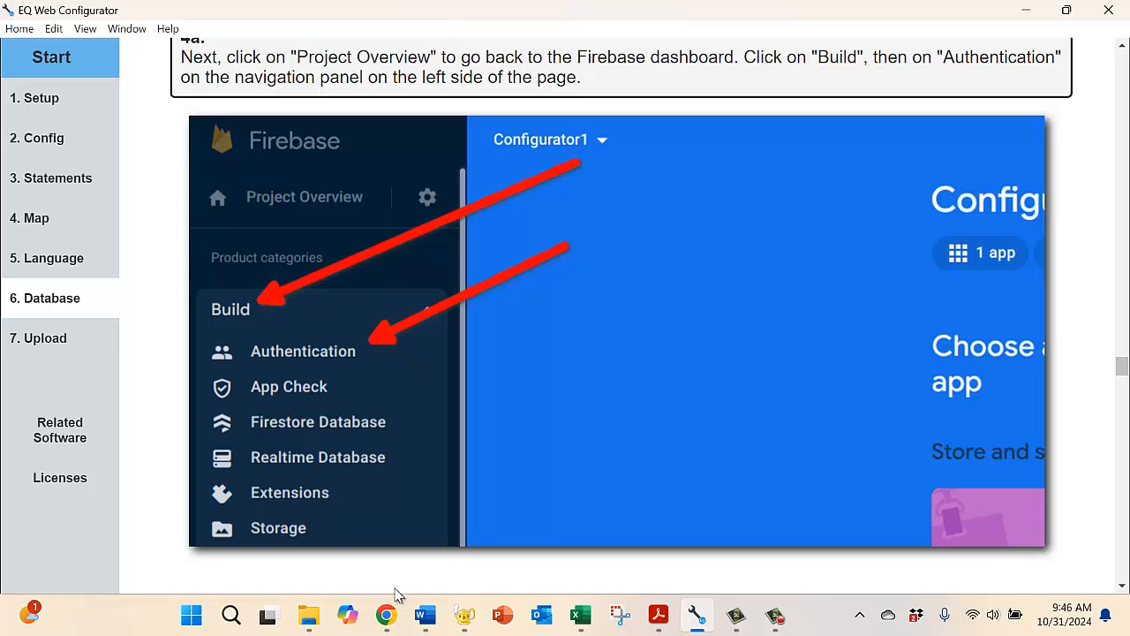
pyautogui.moveTo(390, 621)
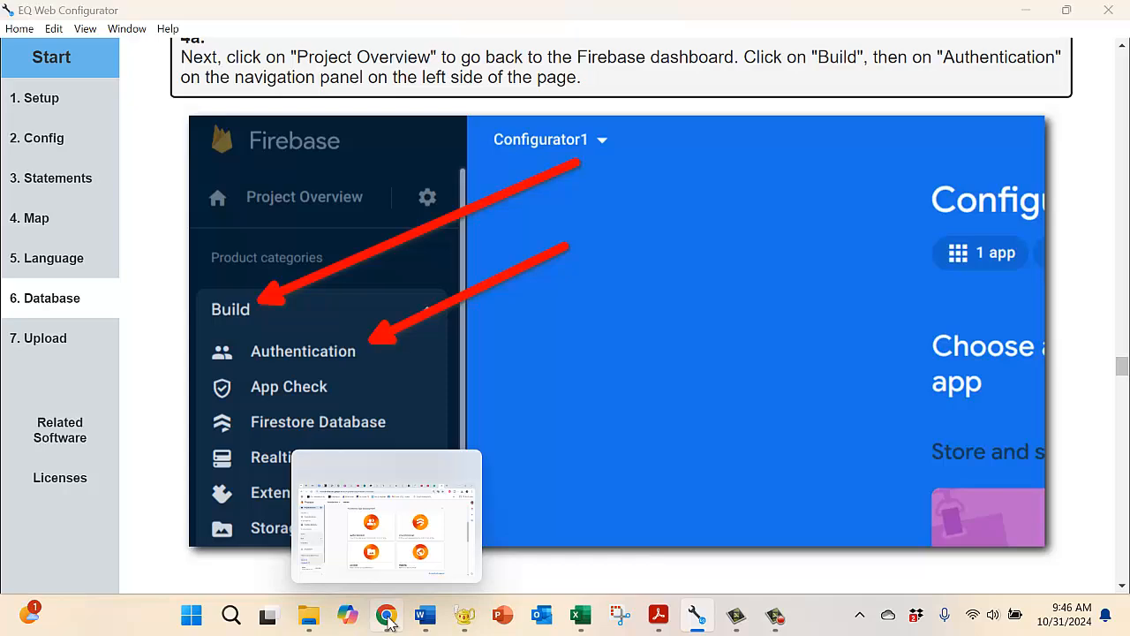
pyautogui.click(388, 618)
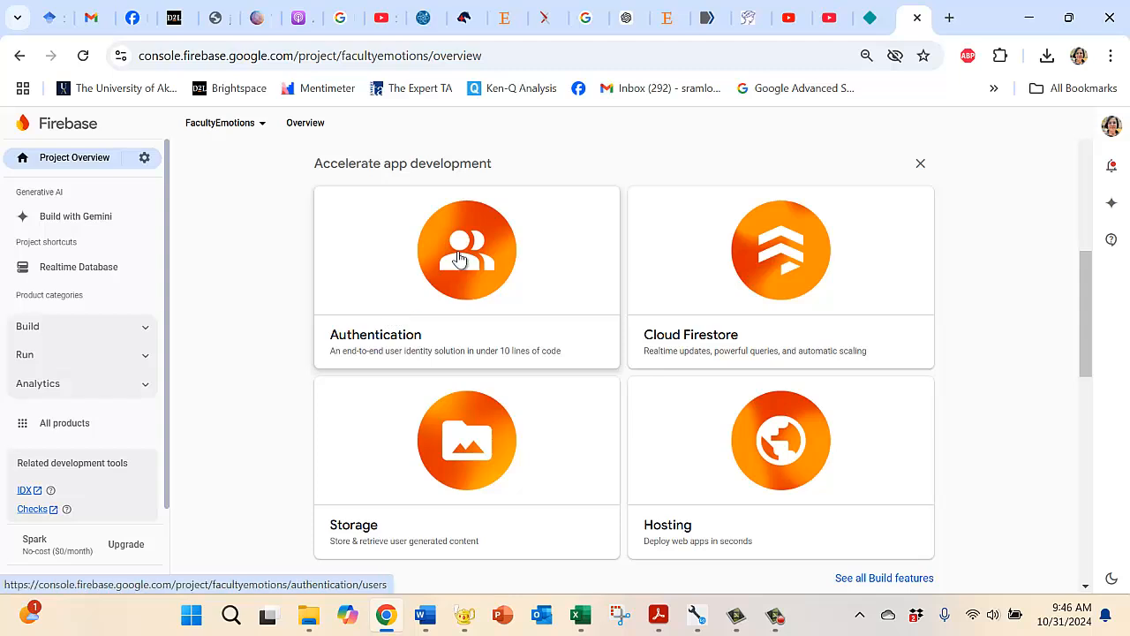
pyautogui.click(458, 258)
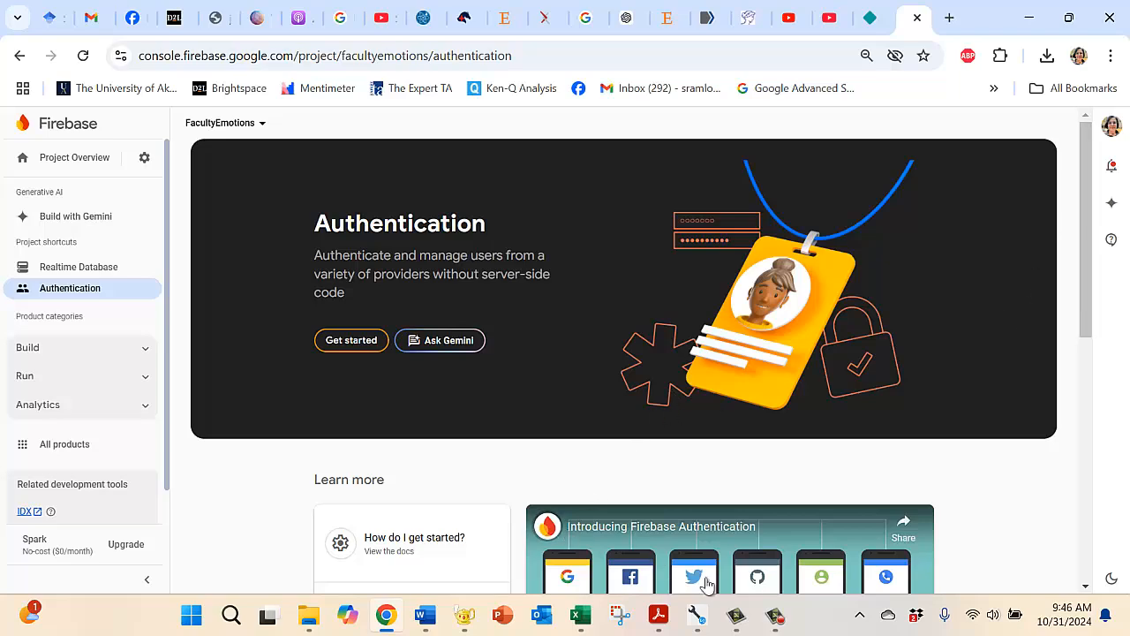
# Step: Switch to EQ Web Configurator and read steps 4b and 4c on starting Authentication and choosing the Anonymous provider
pyautogui.moveTo(696, 615)
pyautogui.click(677, 537)
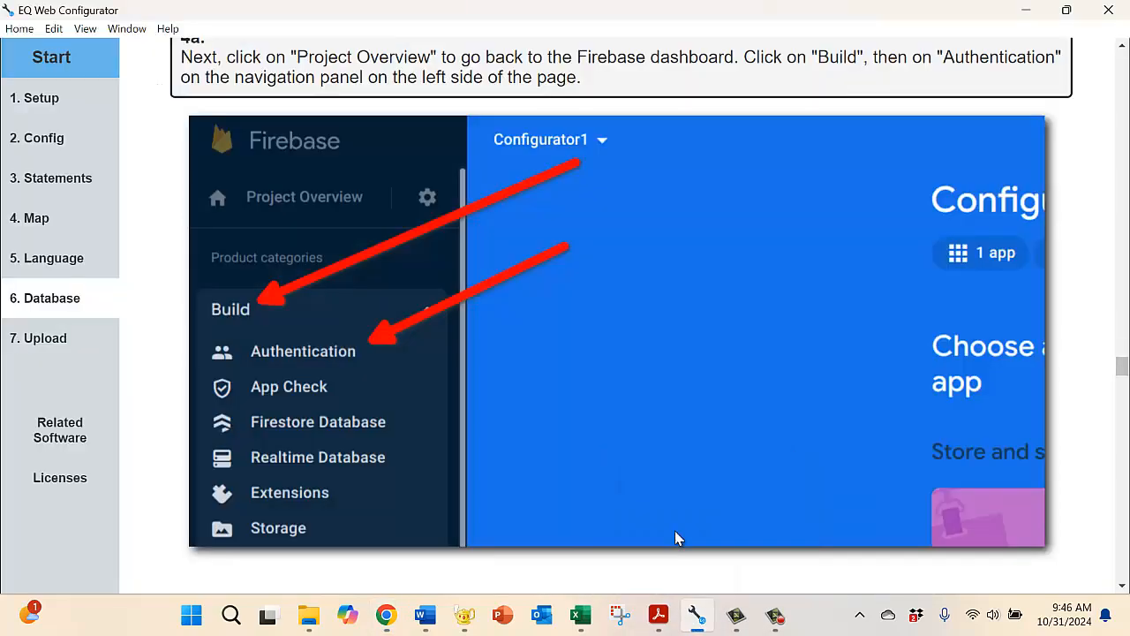
pyautogui.click(1122, 587)
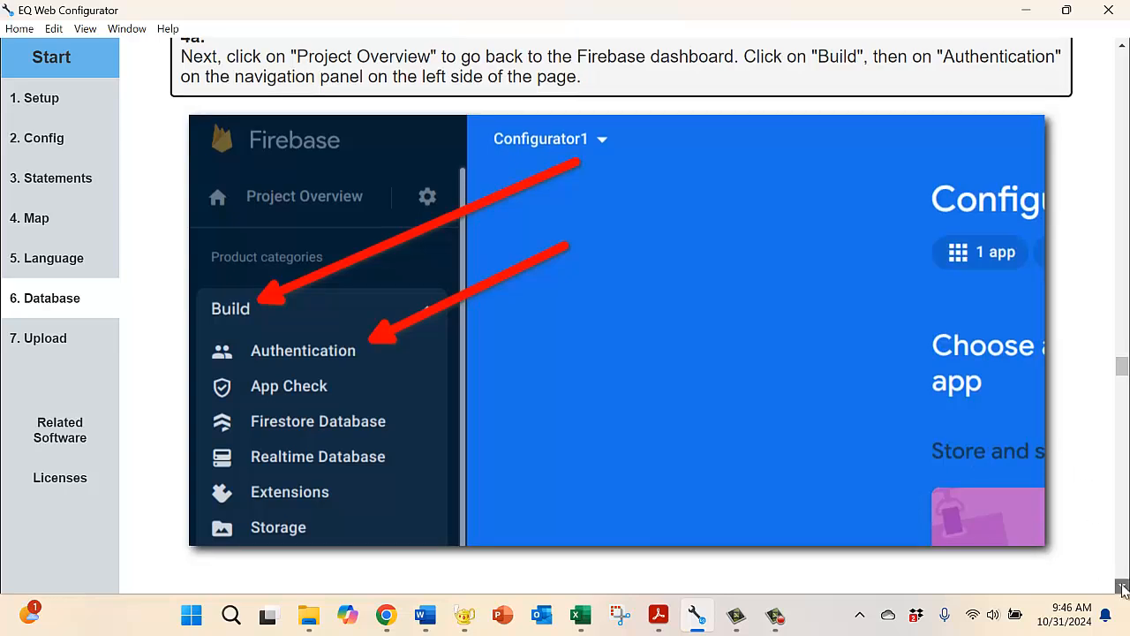
pyautogui.click(1122, 586)
pyautogui.click(1122, 586)
pyautogui.click(1122, 586)
pyautogui.click(1122, 586)
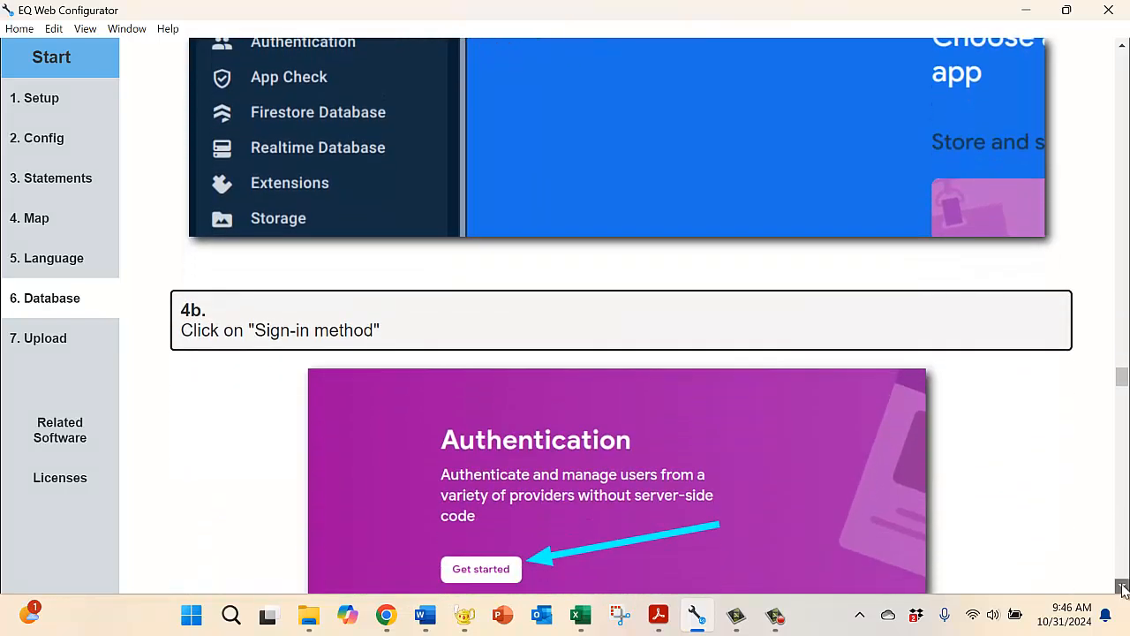
pyautogui.click(1122, 586)
pyautogui.click(1122, 588)
pyautogui.click(1122, 589)
pyautogui.click(1122, 589)
pyautogui.click(1122, 589)
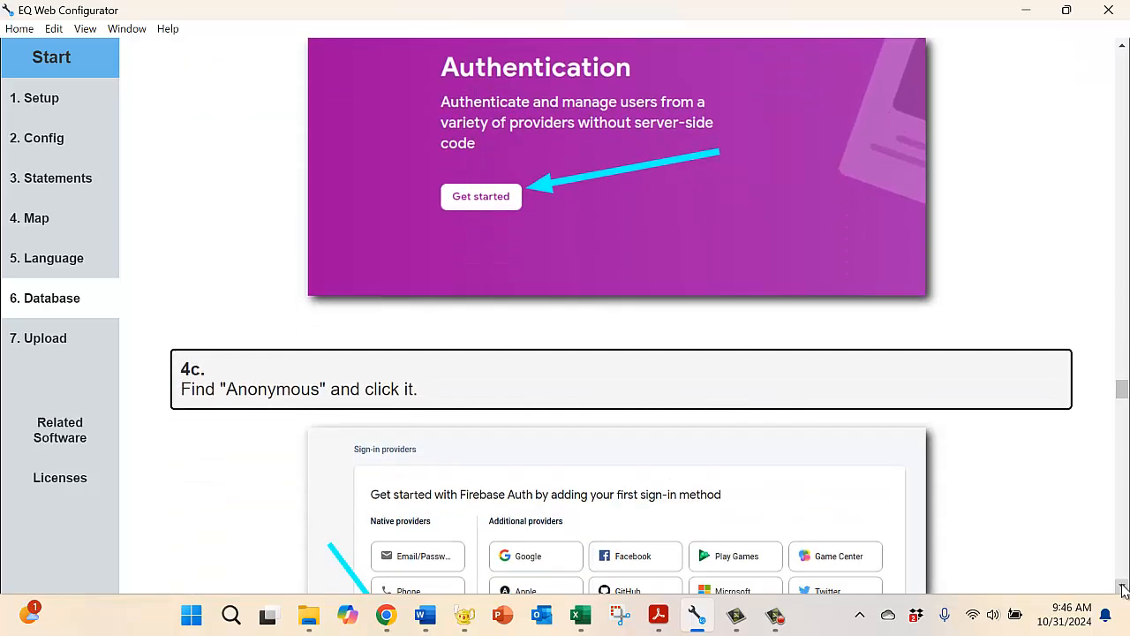
pyautogui.click(1122, 589)
pyautogui.click(1122, 589)
pyautogui.click(1122, 589)
pyautogui.click(1122, 589)
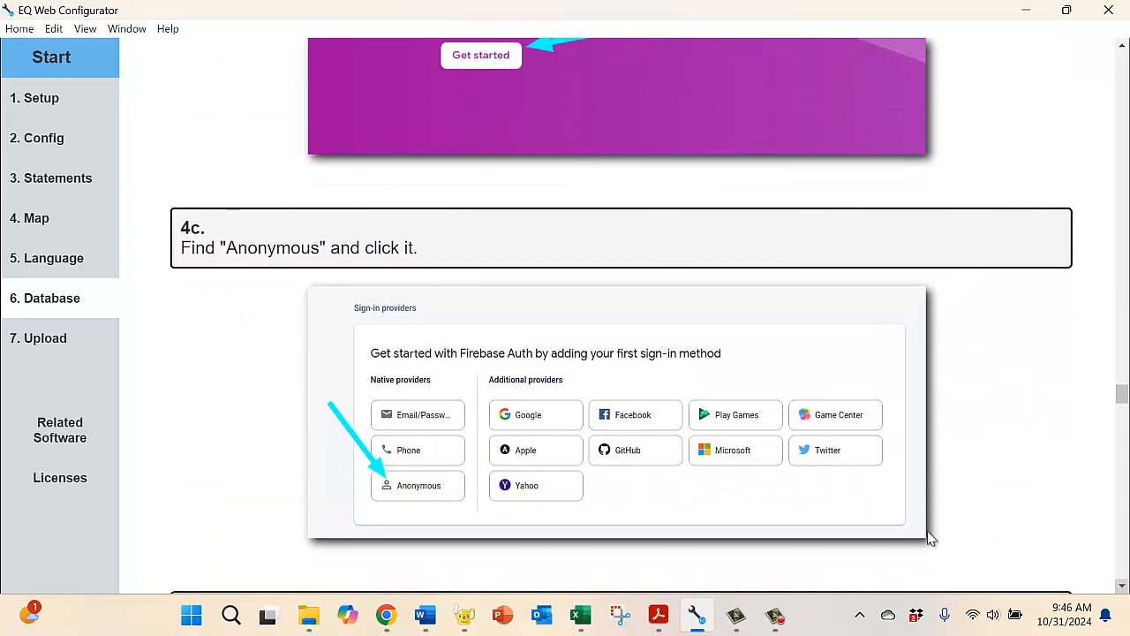
# Step: Switch to Chrome, get started with Authentication for FacultyEmotions, and enable and save the Anonymous sign-in provider
pyautogui.click(386, 615)
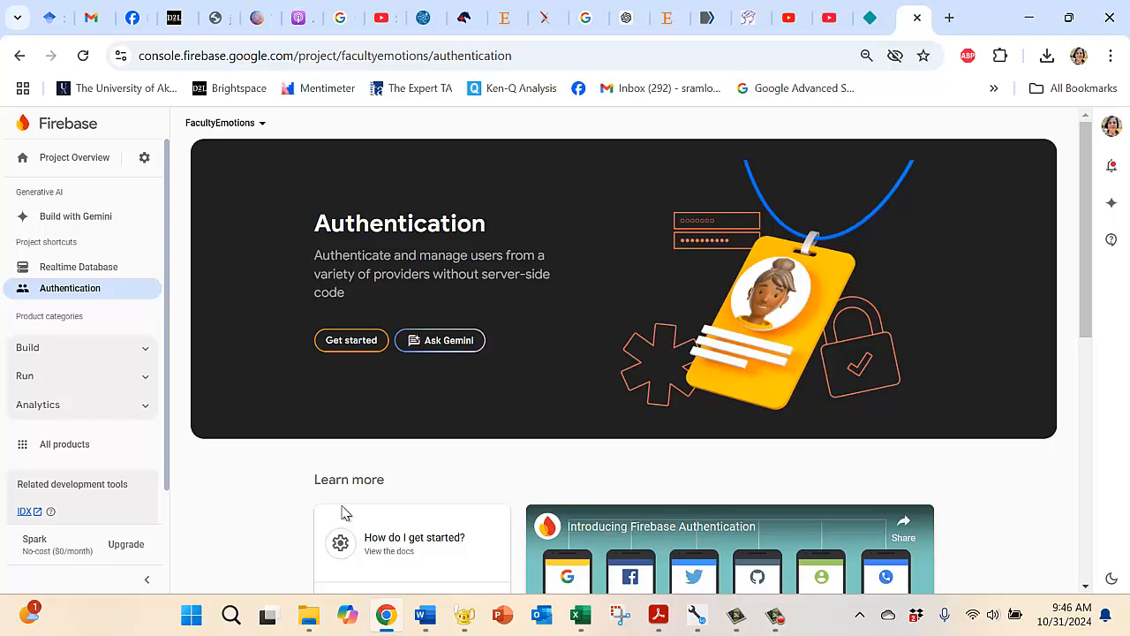
pyautogui.click(347, 344)
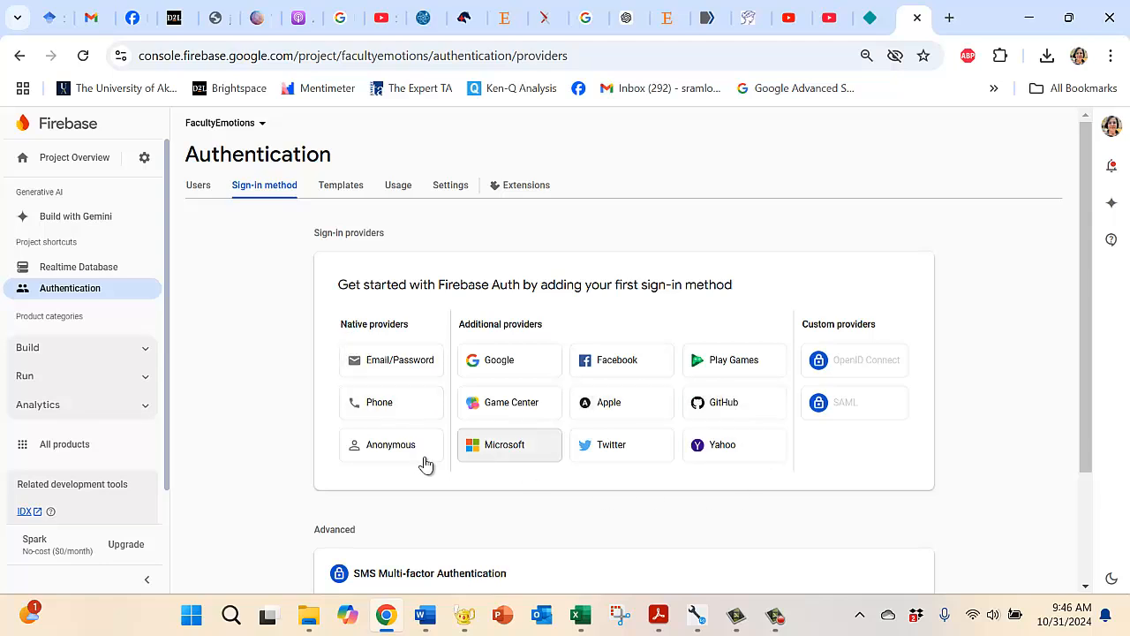
pyautogui.click(383, 446)
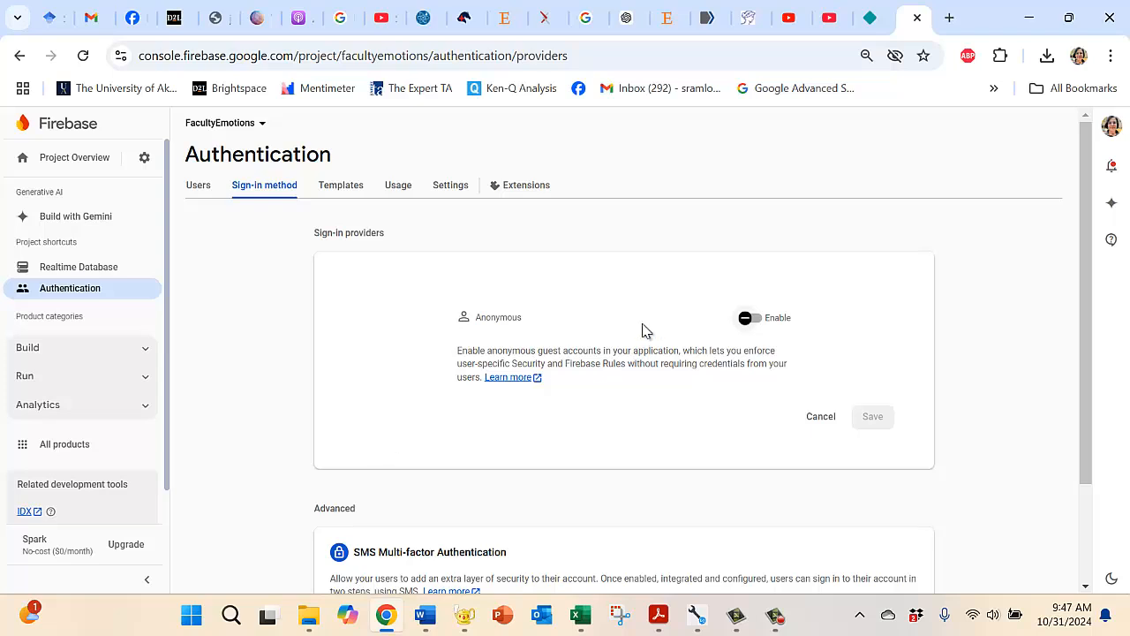
pyautogui.click(755, 320)
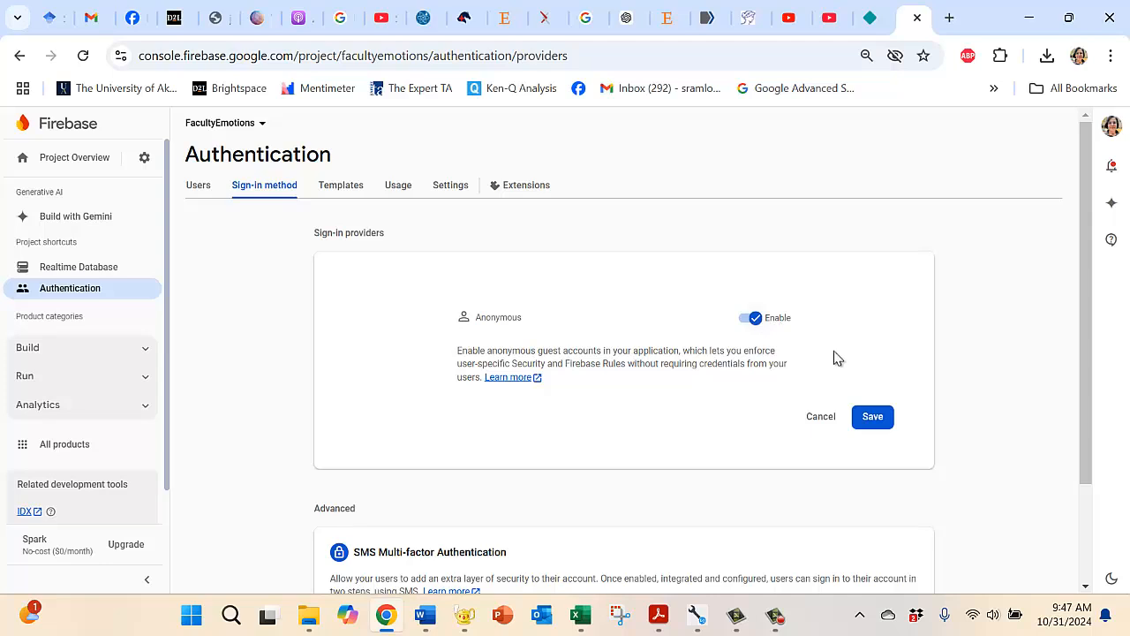
pyautogui.click(874, 420)
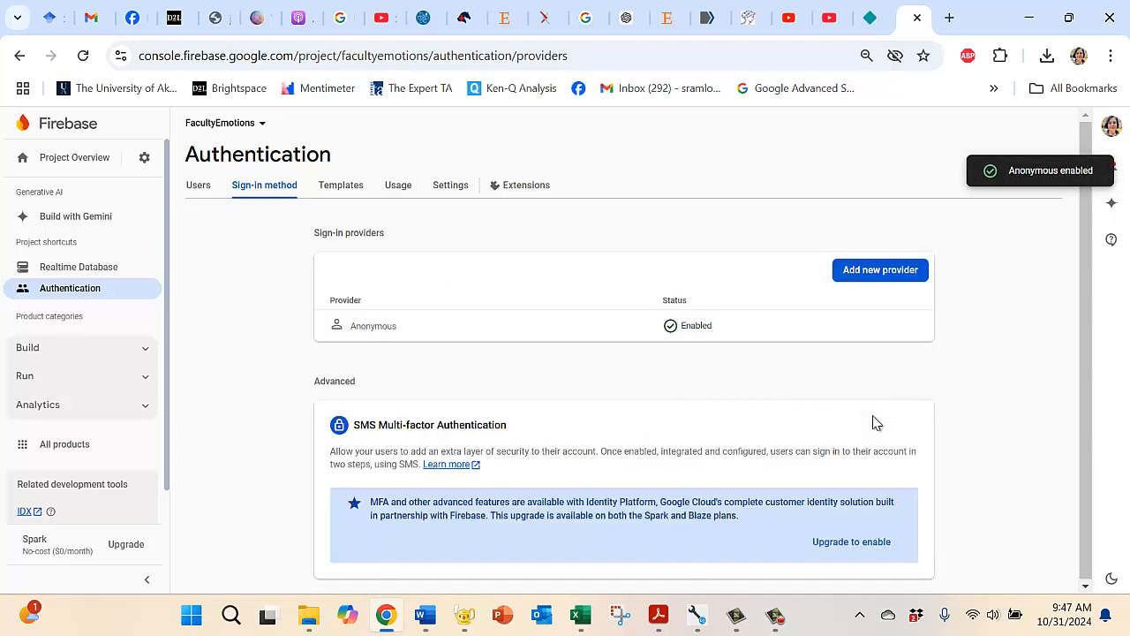
# Step: Switch to EQ Web Configurator and check steps 4d and 4e on enabling anonymous sign-in and verifying its status
pyautogui.moveTo(697, 615)
pyautogui.click(691, 547)
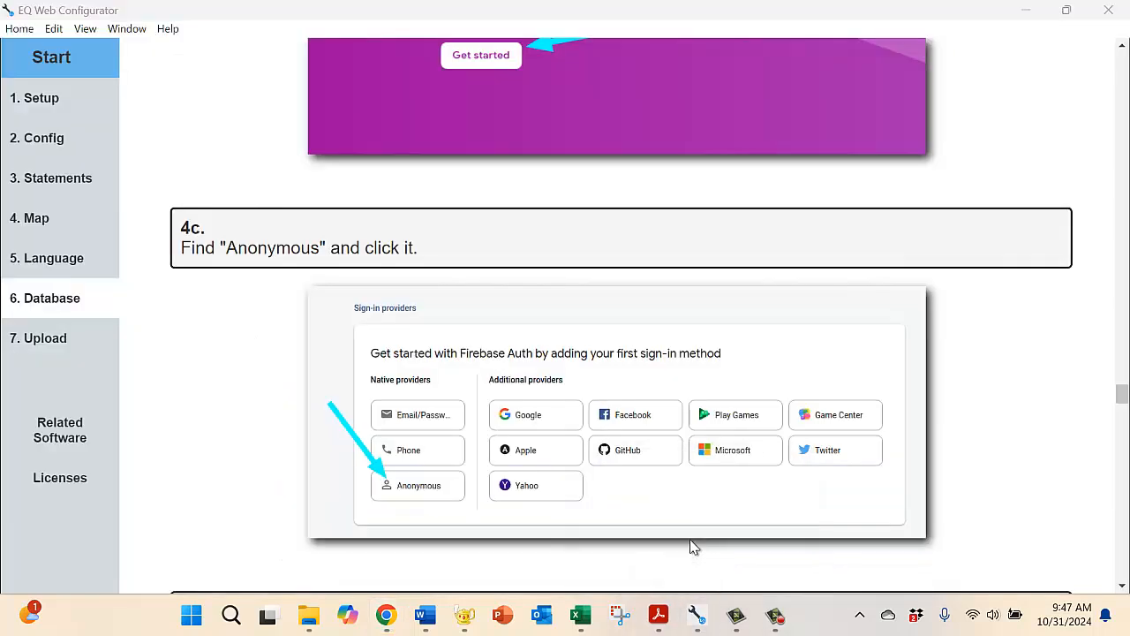
pyautogui.click(1123, 588)
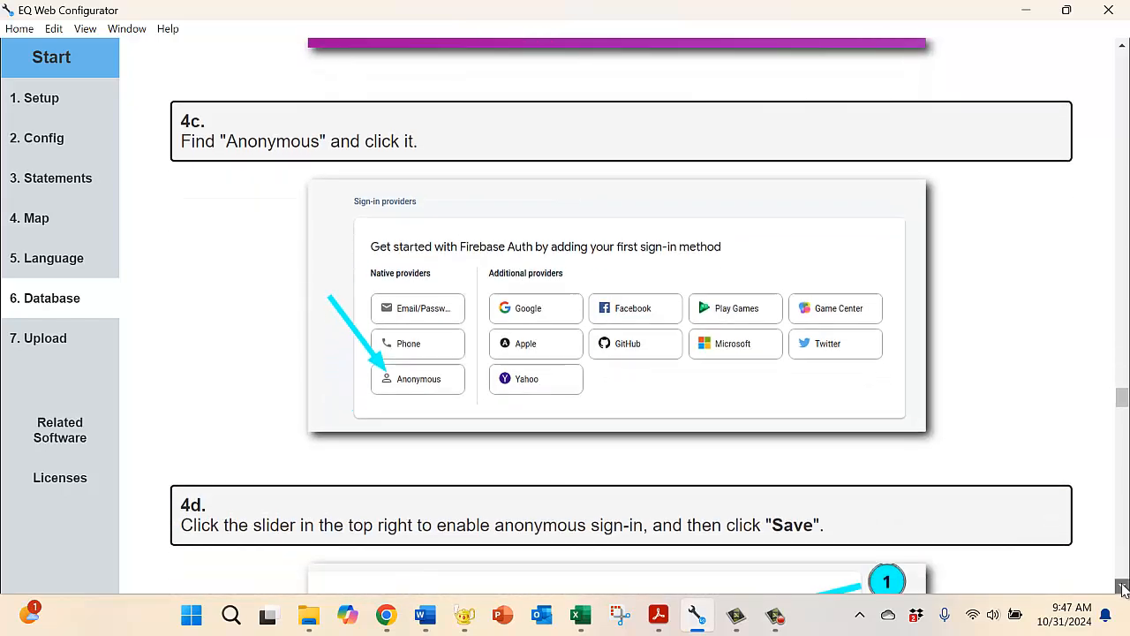
pyautogui.click(1123, 588)
pyautogui.click(1123, 588)
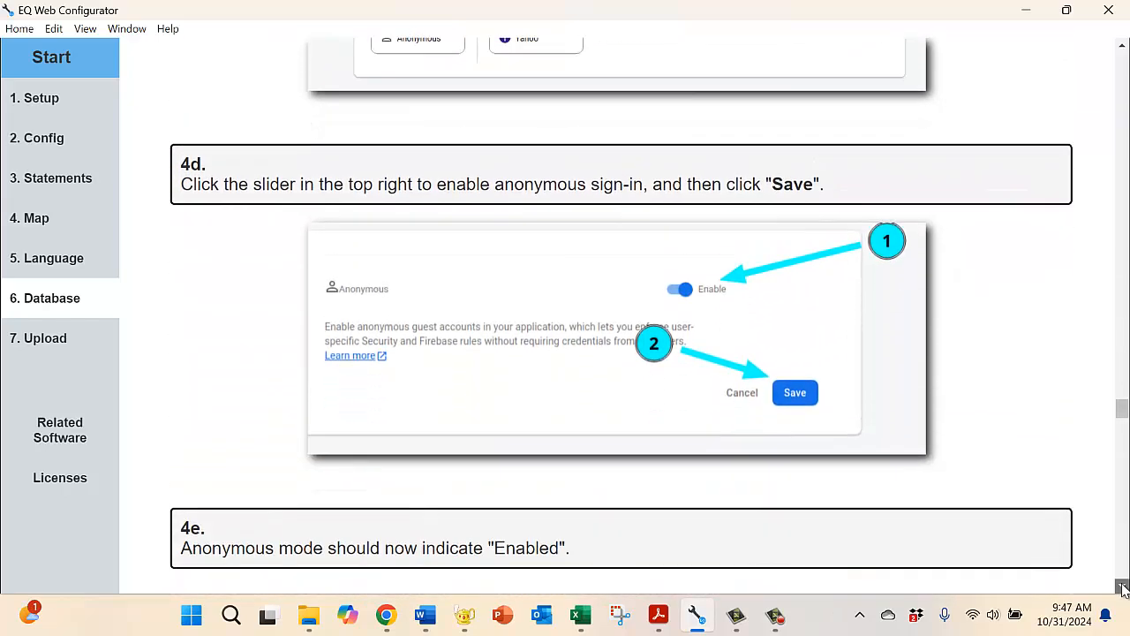
pyautogui.click(1122, 588)
pyautogui.click(1123, 588)
pyautogui.click(1123, 588)
pyautogui.click(1122, 587)
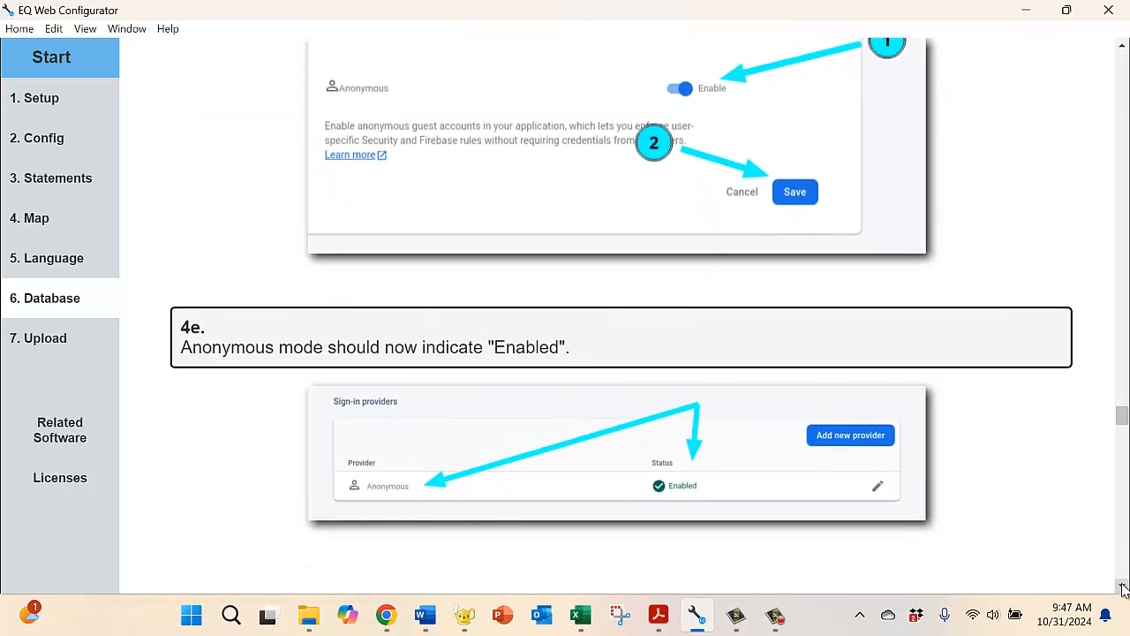
# Step: Read step 5a of the guide on starting a JavaScript app from the Firebase Project Overview
pyautogui.click(1123, 588)
pyautogui.click(1123, 588)
pyautogui.click(1123, 588)
pyautogui.click(1122, 587)
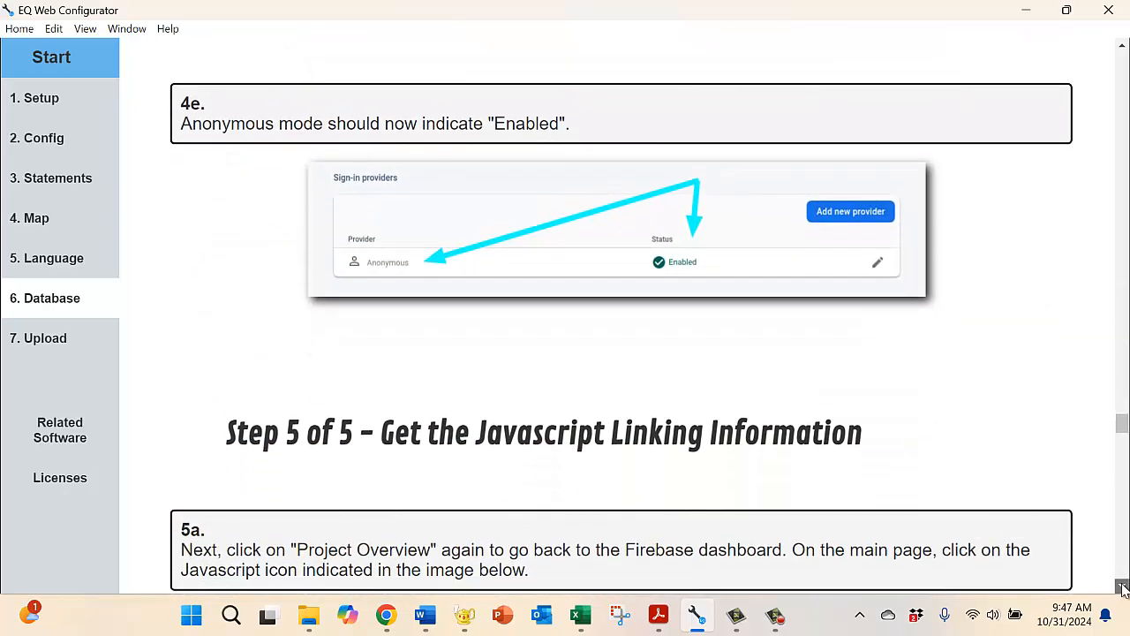
pyautogui.click(1123, 588)
pyautogui.click(1123, 587)
pyautogui.click(1123, 588)
pyautogui.click(1122, 588)
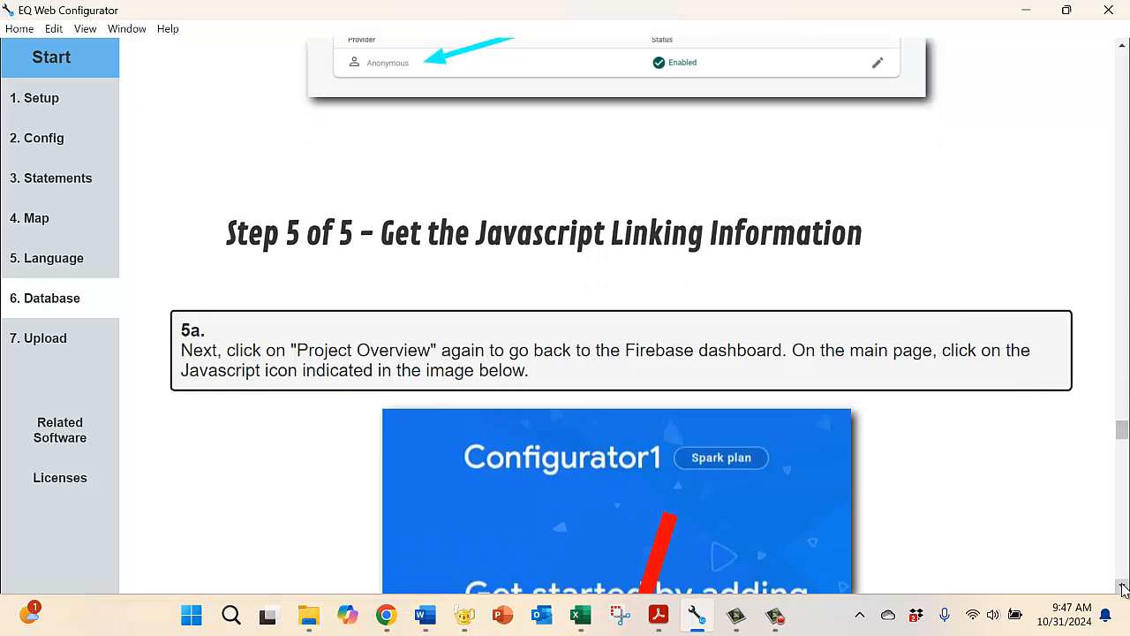
pyautogui.click(1122, 588)
pyautogui.click(1123, 588)
pyautogui.click(1123, 588)
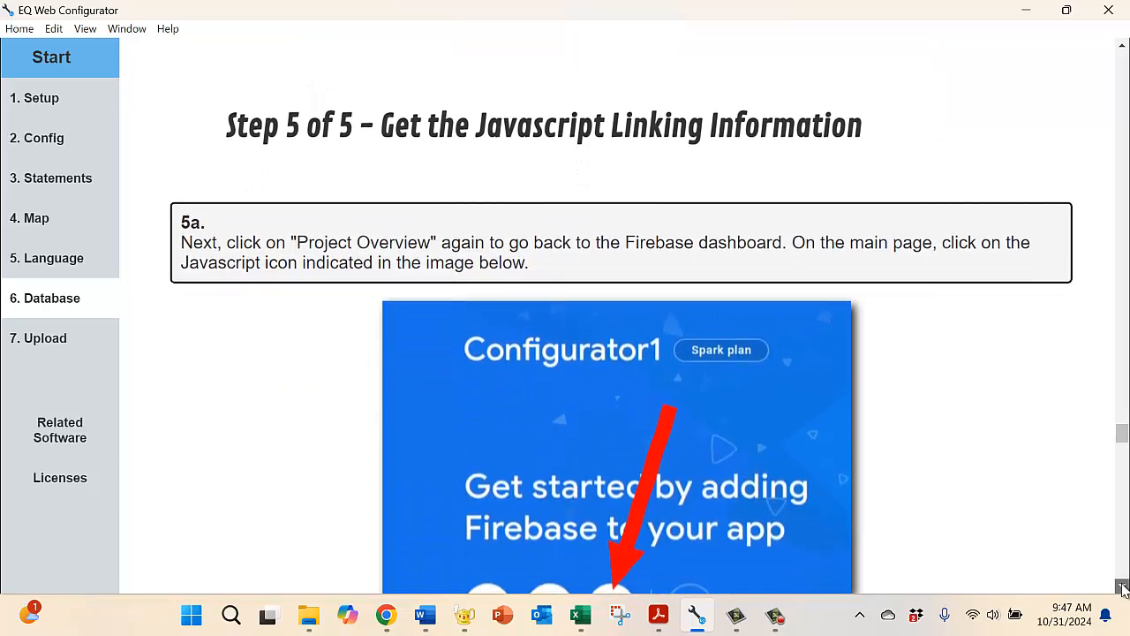
pyautogui.click(1123, 588)
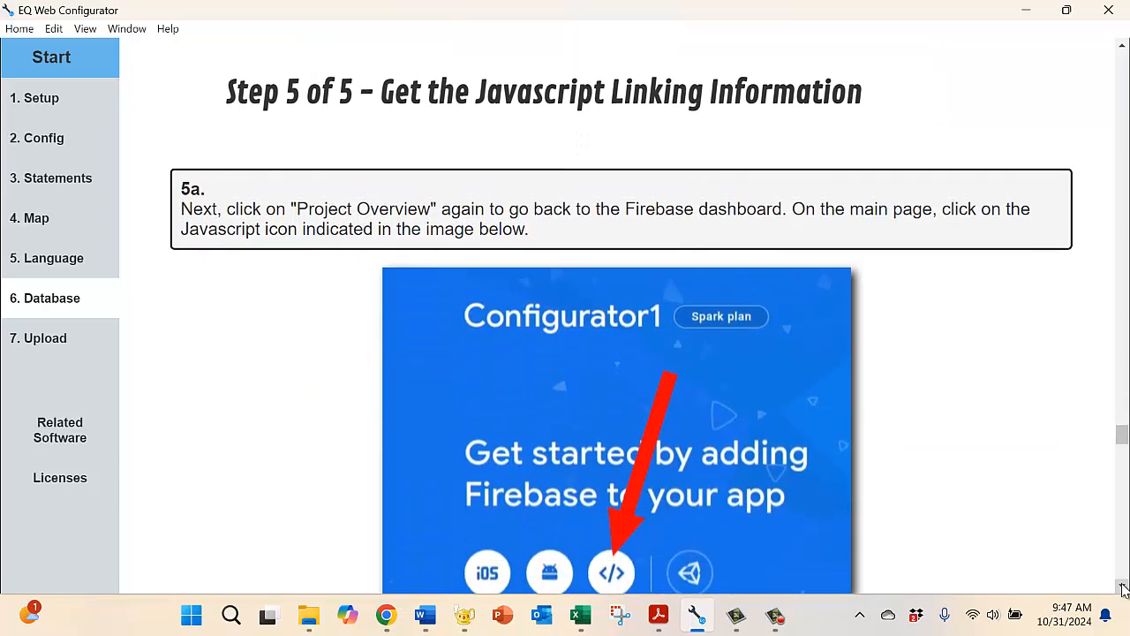
pyautogui.click(1123, 588)
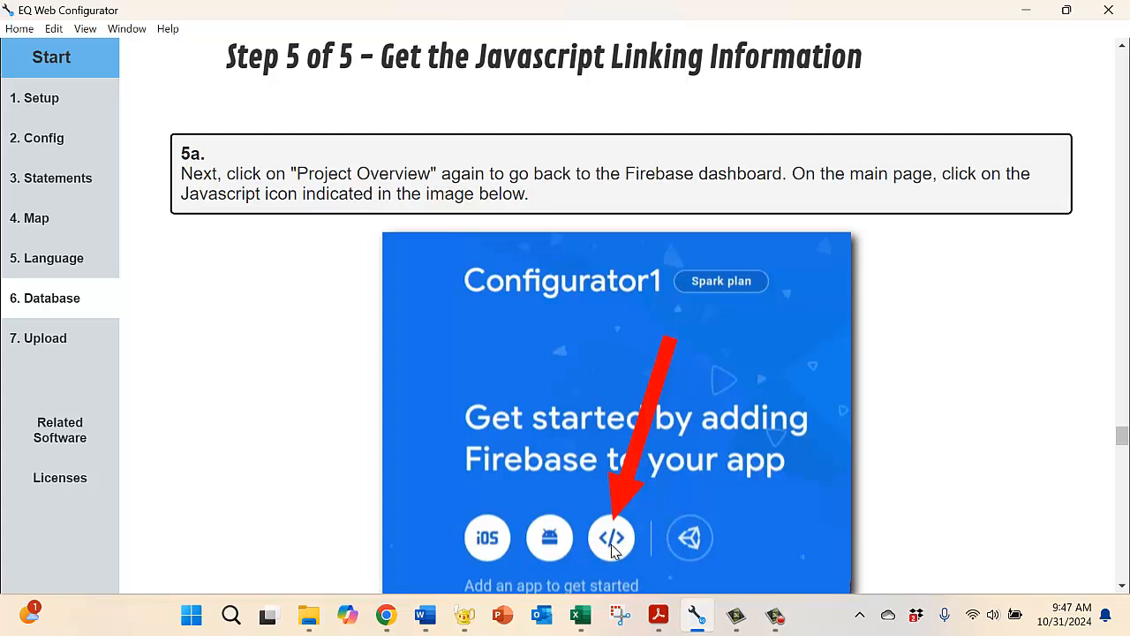
# Step: Switch to Chrome and start adding a web app from the FacultyEmotions Project Overview
pyautogui.click(387, 618)
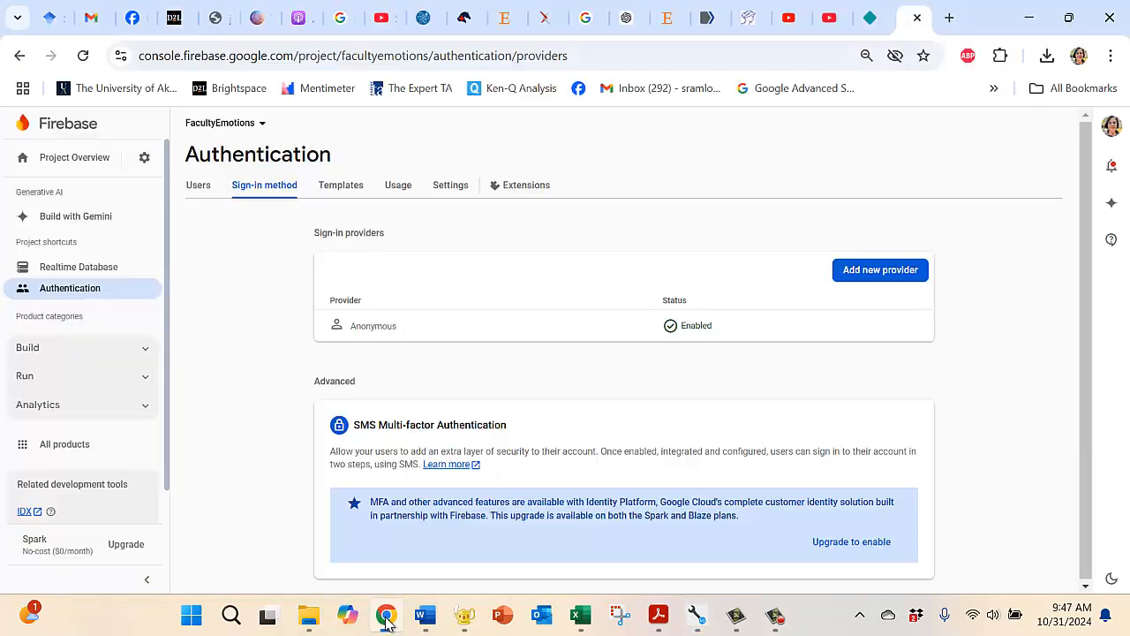
pyautogui.click(66, 159)
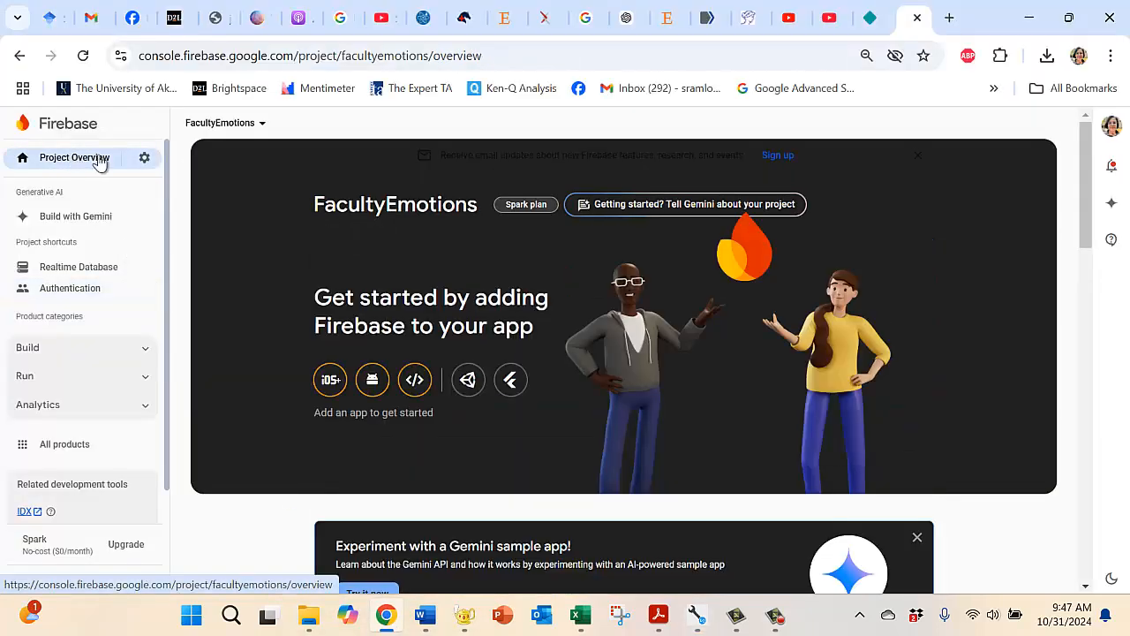
pyautogui.click(413, 379)
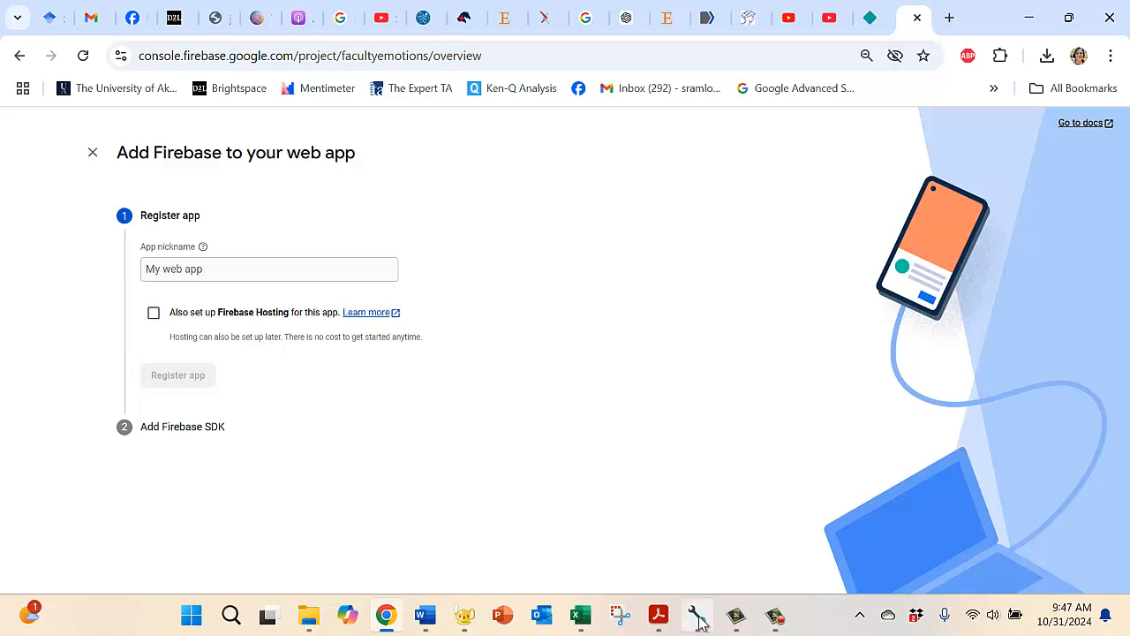
# Step: Switch to EQ Web Configurator and read step 5b on giving the app a nickname and registering it
pyautogui.moveTo(695, 615)
pyautogui.click(668, 552)
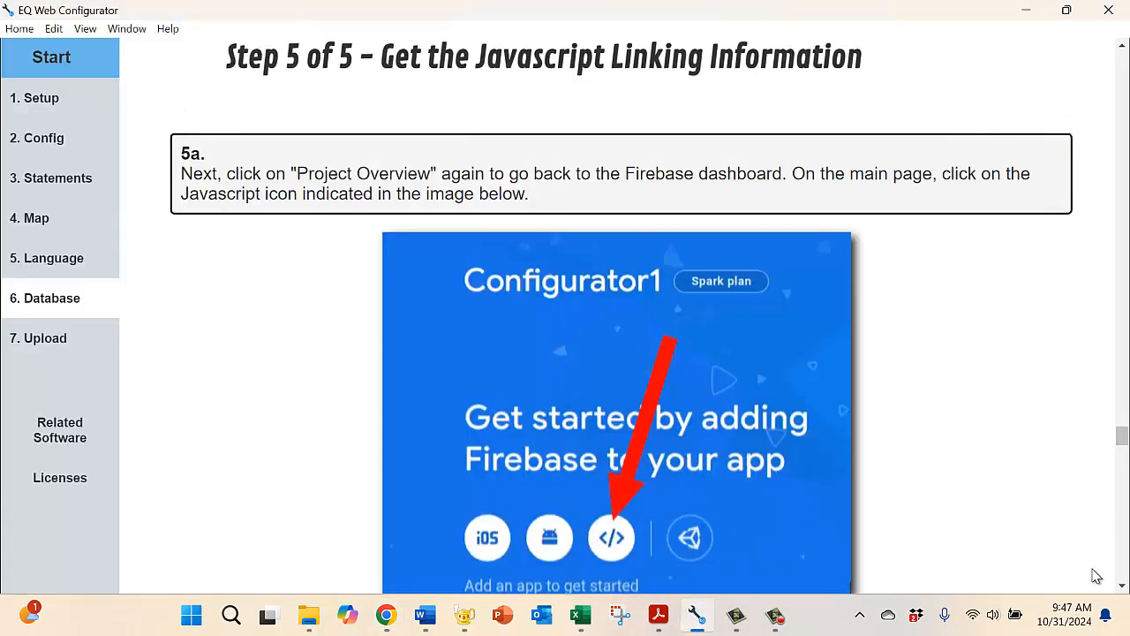
pyautogui.click(1122, 586)
pyautogui.click(1122, 587)
pyautogui.click(1122, 586)
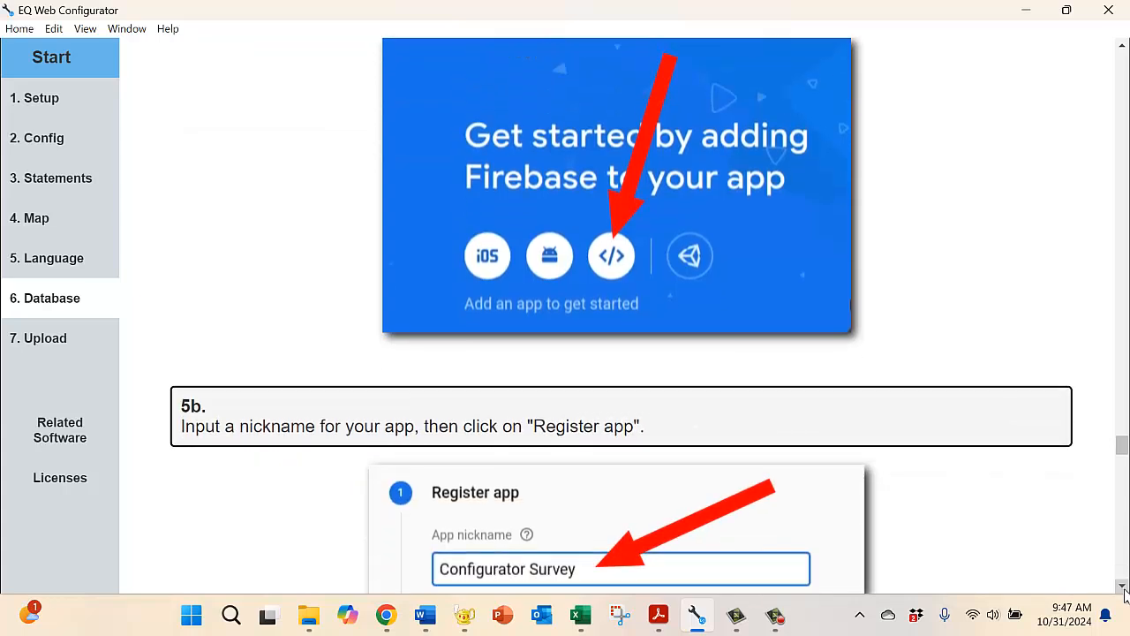
pyautogui.click(1122, 586)
pyautogui.click(1122, 586)
pyautogui.click(1122, 586)
pyautogui.click(1122, 586)
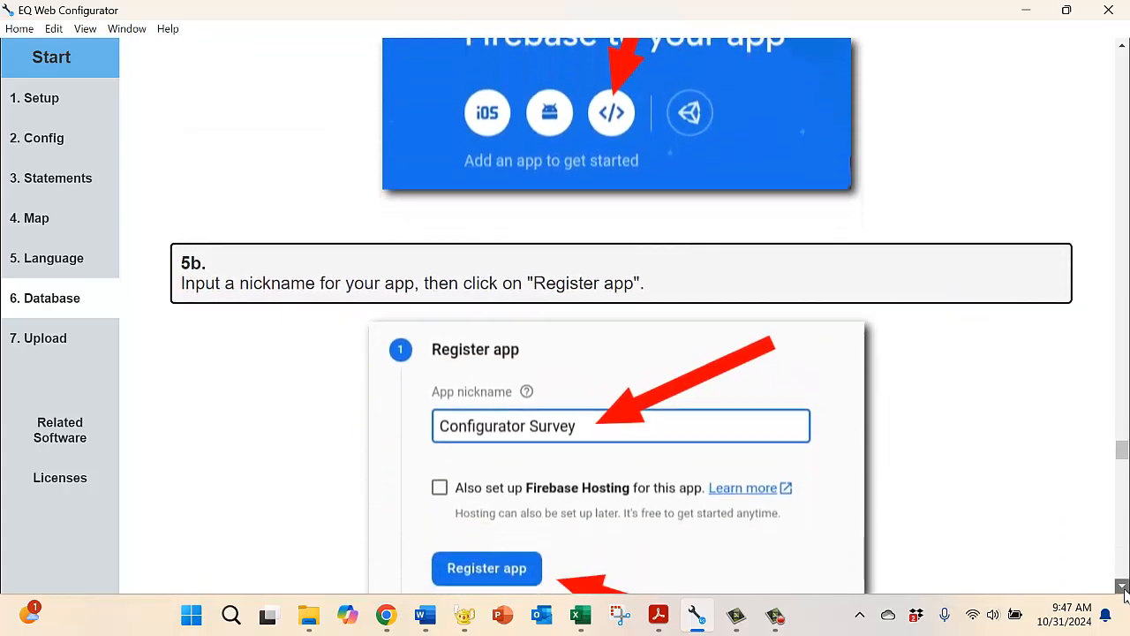
pyautogui.click(1122, 586)
pyautogui.click(1122, 586)
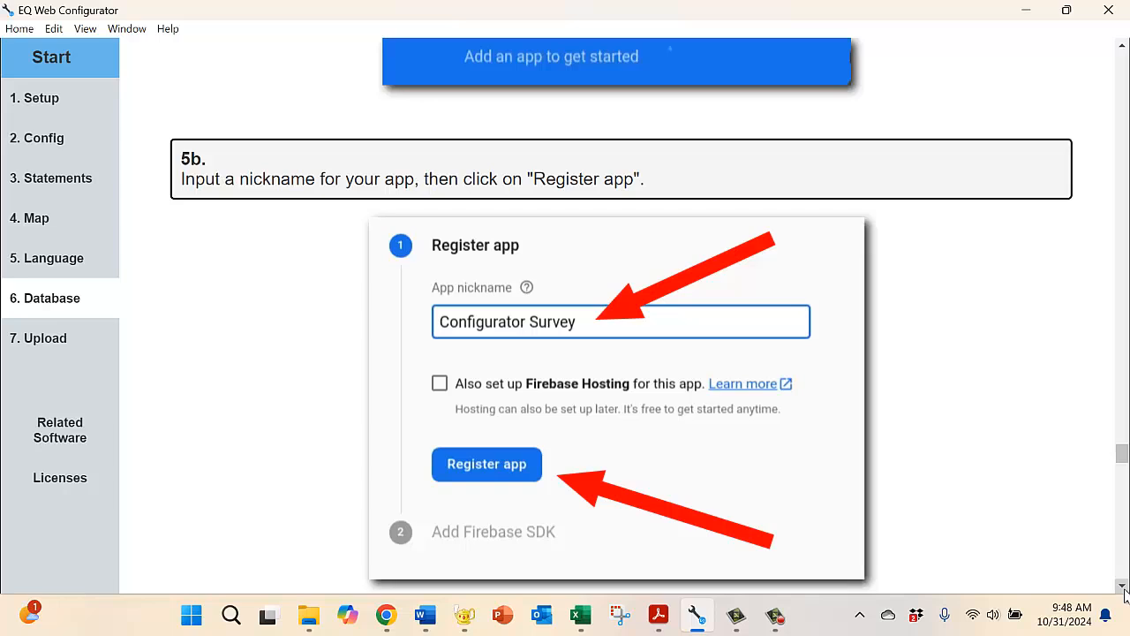
pyautogui.click(1123, 587)
pyautogui.click(1123, 588)
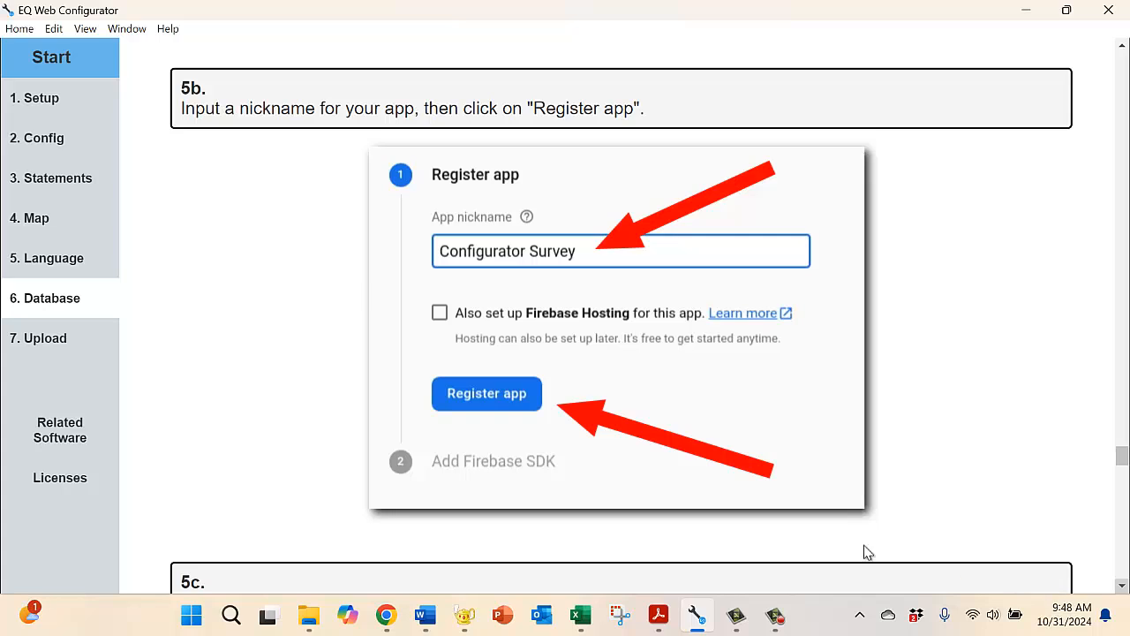
# Step: Switch to Chrome and enter FacultyEmotions as the web app's nickname
pyautogui.click(388, 616)
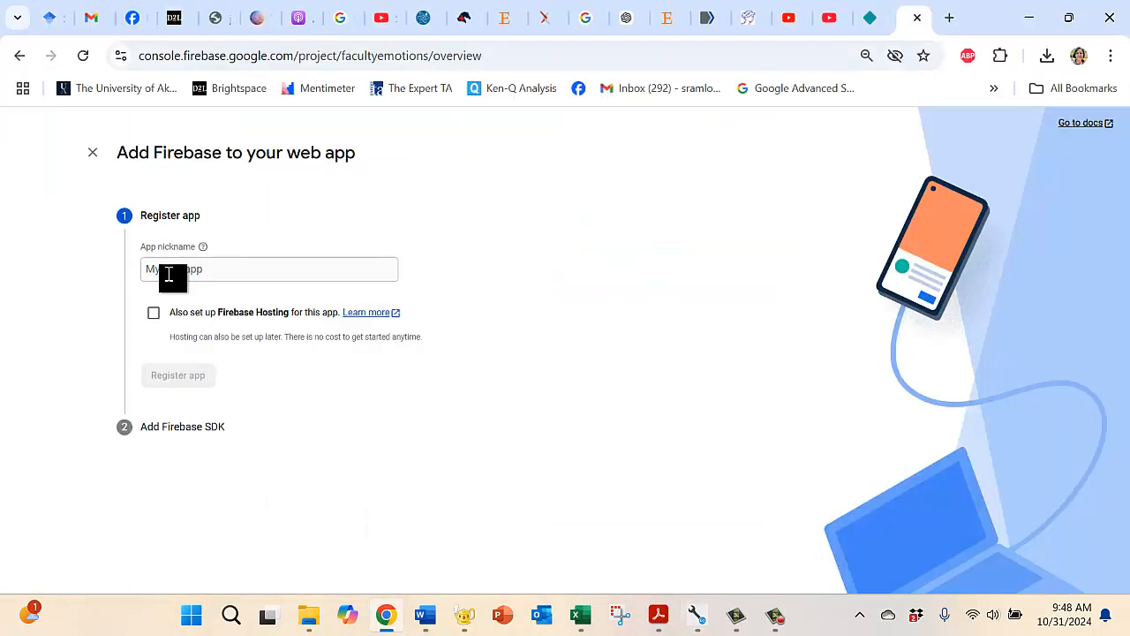
pyautogui.click(161, 269)
pyautogui.write('FacultyEmotions')
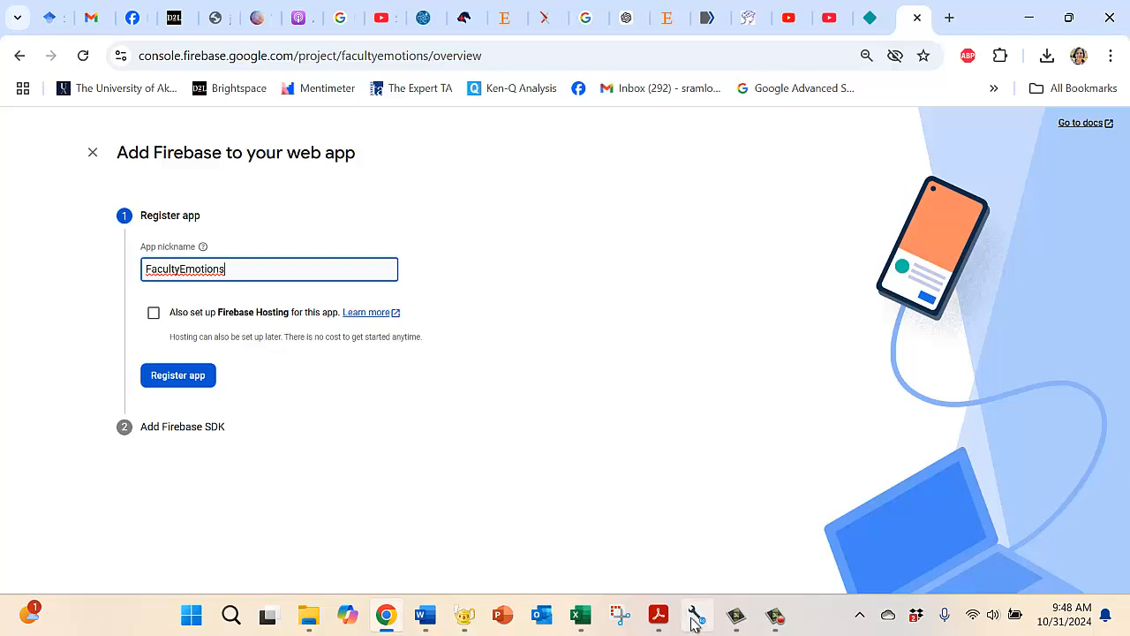
# Step: Recheck step 5b in EQ Web Configurator, and register the web app in Chrome without Firebase Hosting
pyautogui.moveTo(696, 615)
pyautogui.click(653, 540)
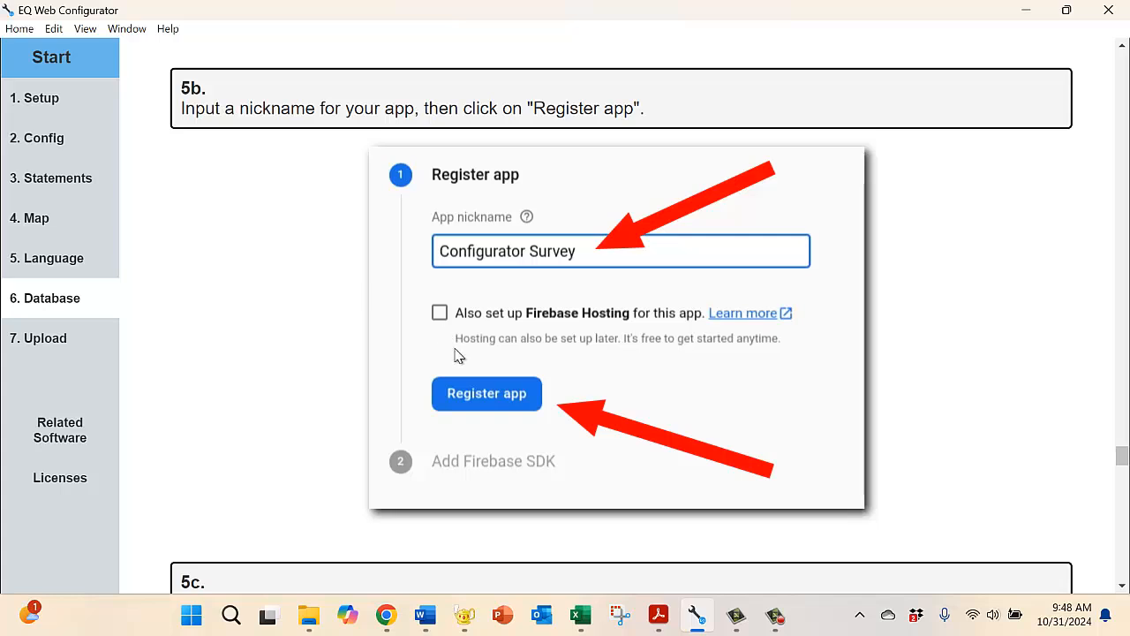
pyautogui.click(385, 624)
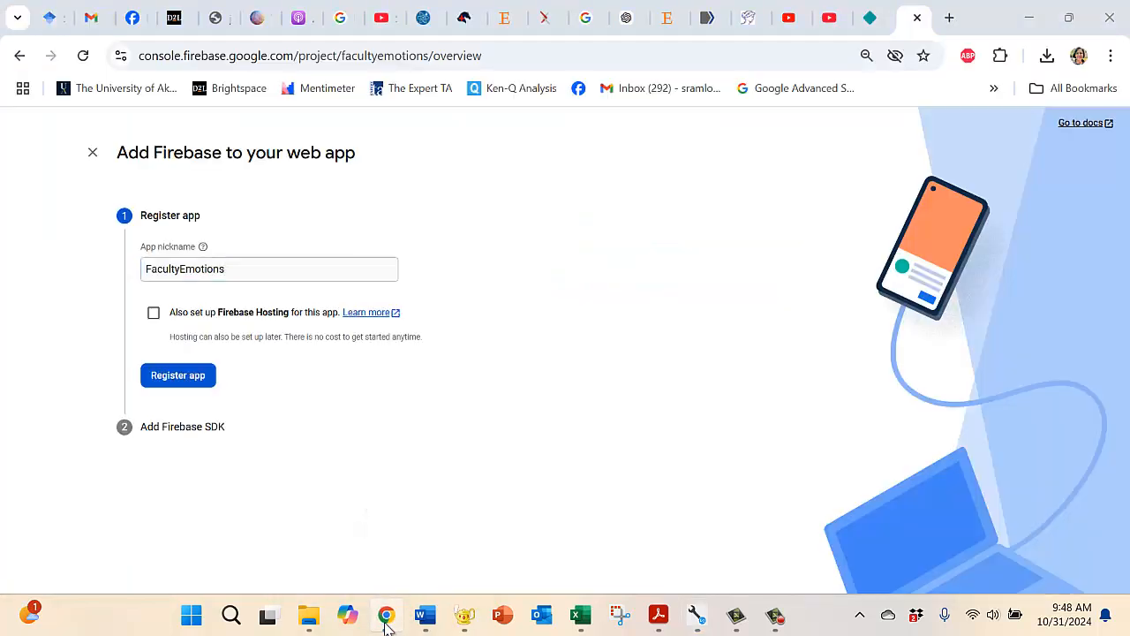
pyautogui.click(195, 388)
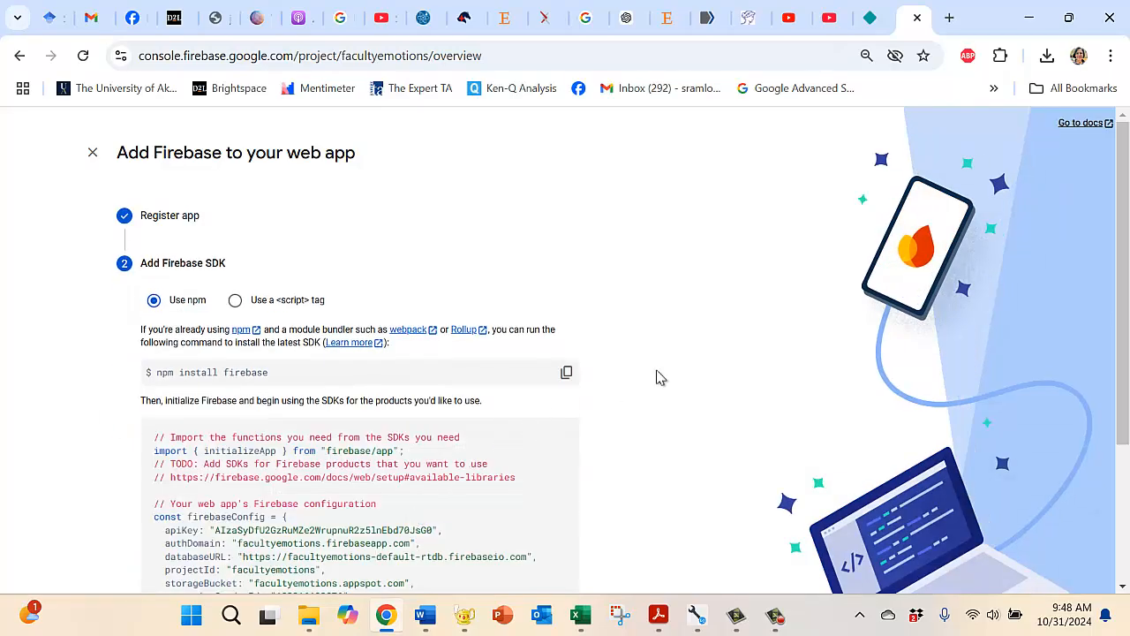
# Step: Switch to EQ Web Configurator and read step 5c on choosing the script tag option and copying the firebaseConfig section
pyautogui.click(696, 618)
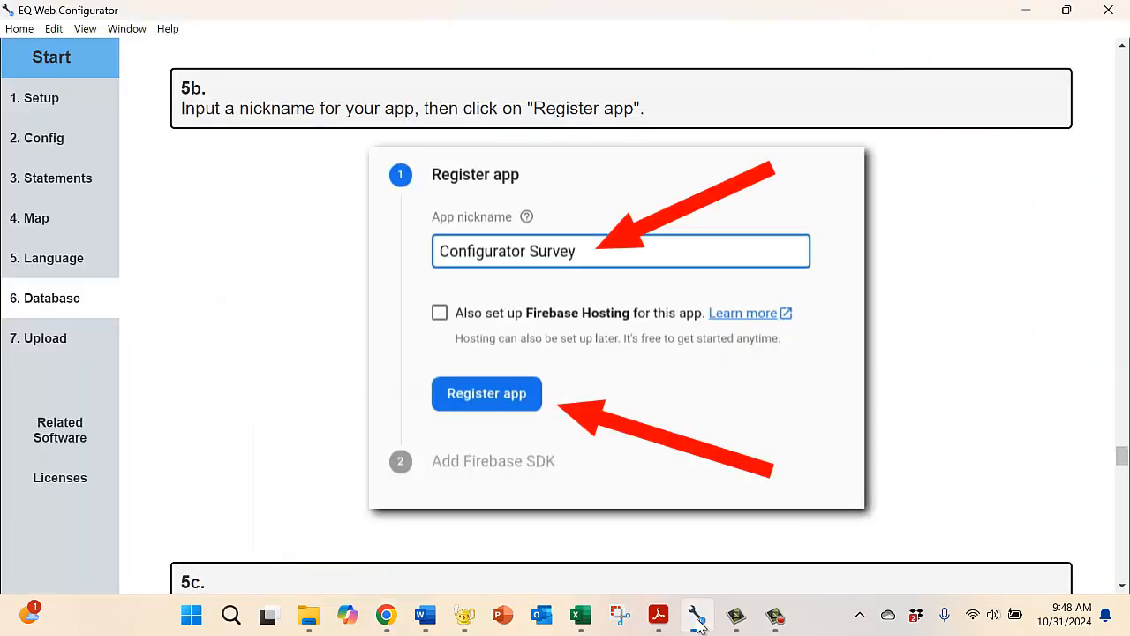
pyautogui.click(1121, 586)
pyautogui.click(1121, 587)
pyautogui.click(1121, 587)
pyautogui.click(1121, 587)
pyautogui.click(1121, 587)
pyautogui.click(1121, 588)
pyautogui.click(1121, 587)
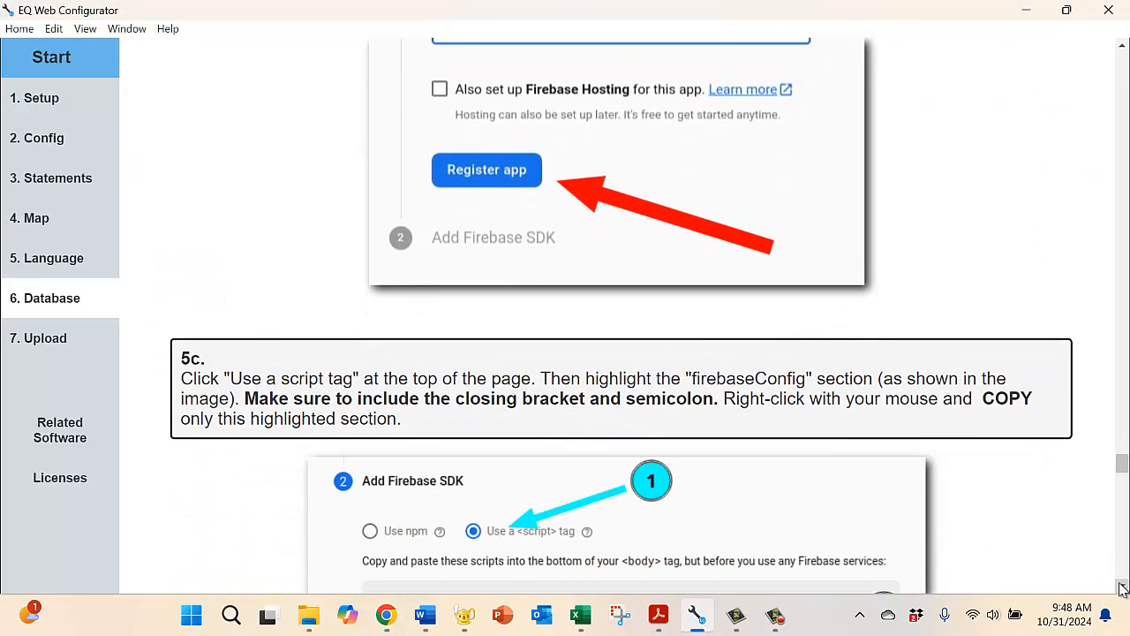
pyautogui.click(1121, 587)
pyautogui.click(1121, 587)
pyautogui.click(1121, 587)
pyautogui.click(1122, 587)
pyautogui.click(1122, 587)
pyautogui.click(1121, 587)
pyautogui.click(1121, 587)
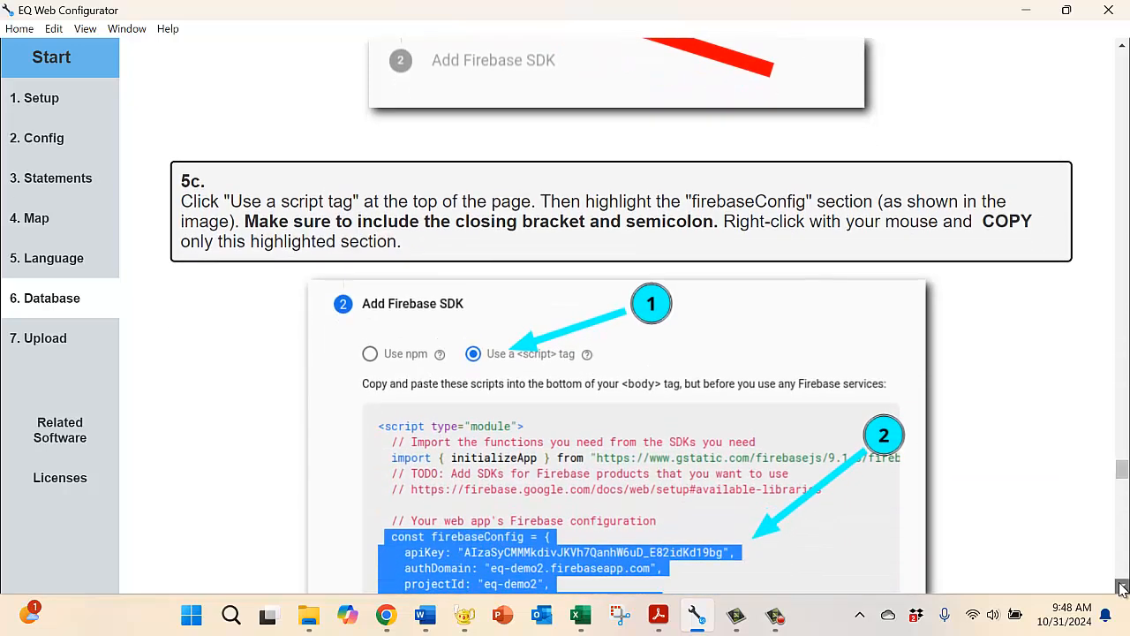
pyautogui.click(1121, 587)
pyautogui.click(1121, 587)
pyautogui.click(1121, 587)
pyautogui.click(1121, 587)
pyautogui.click(1121, 587)
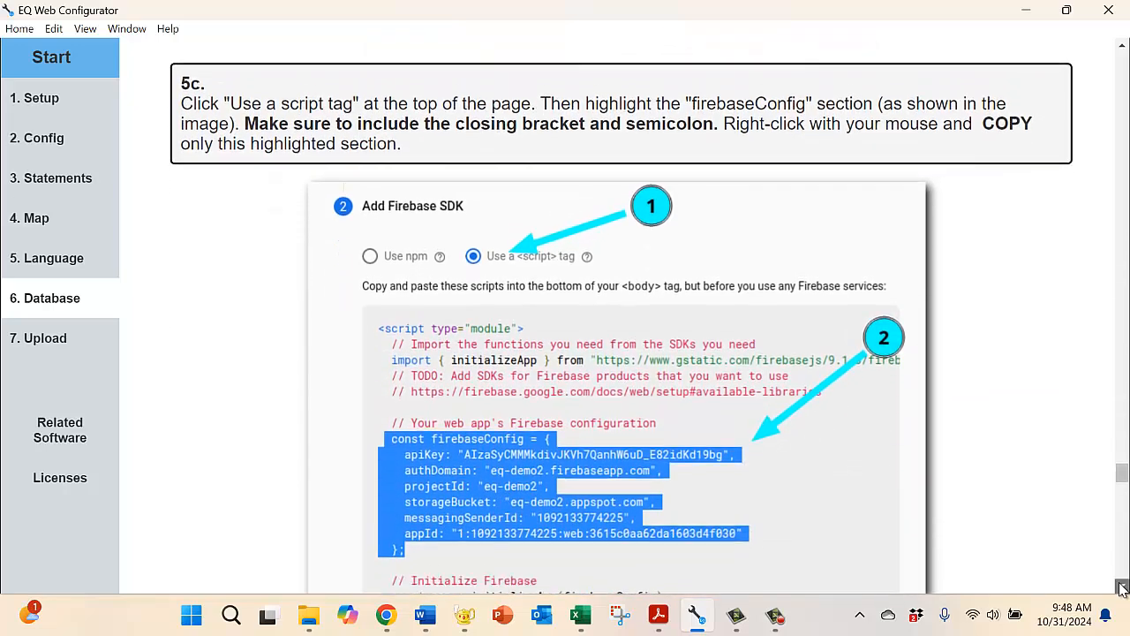
pyautogui.click(1121, 587)
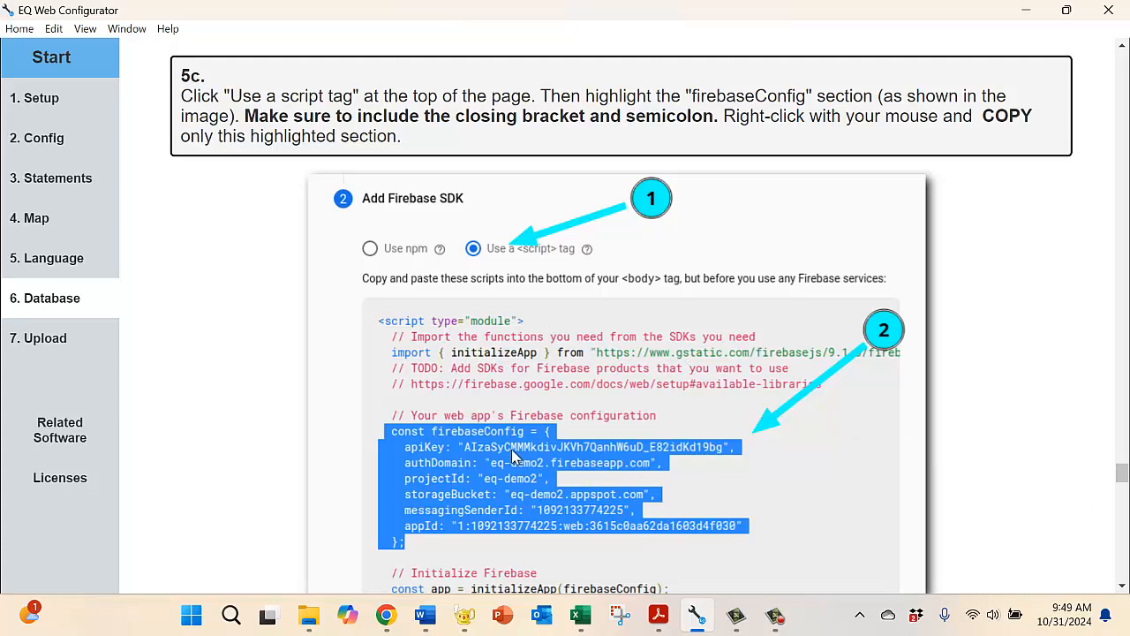
pyautogui.click(1121, 589)
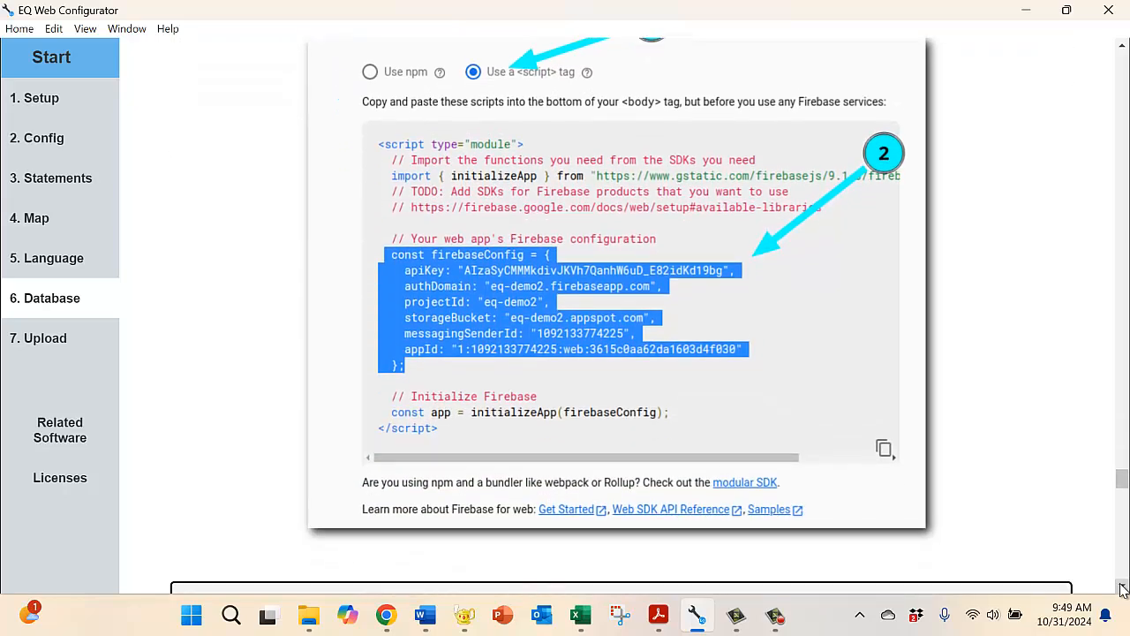
pyautogui.click(1121, 589)
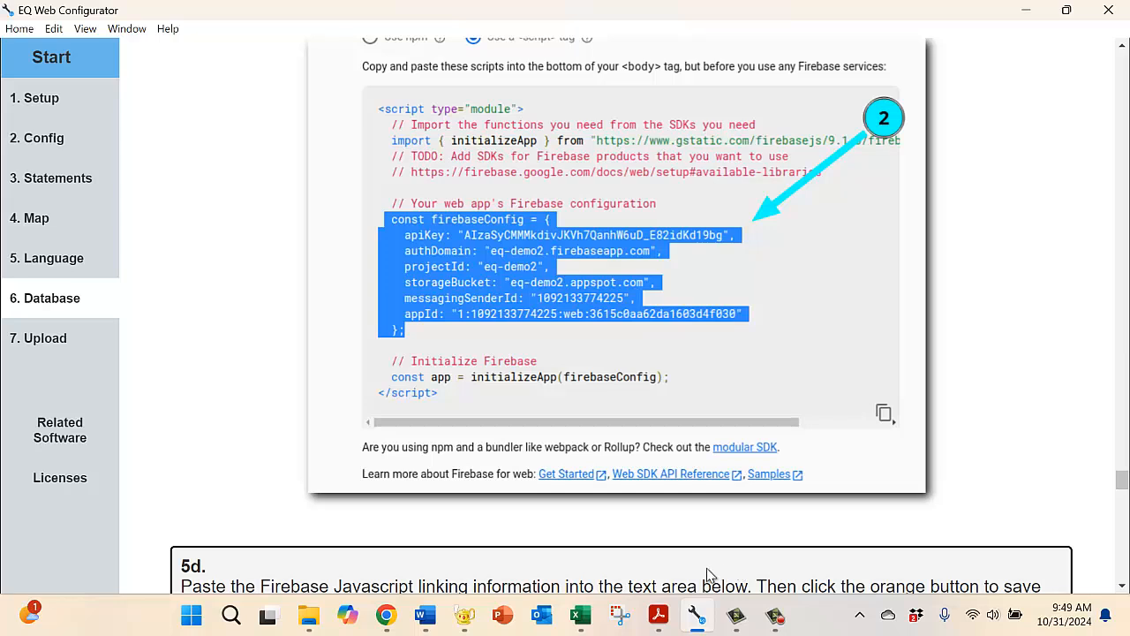
# Step: Switch to Chrome, show the SDK code for a <script> tag, and copy the firebaseConfig block including its closing bracket and semicolon
pyautogui.click(386, 620)
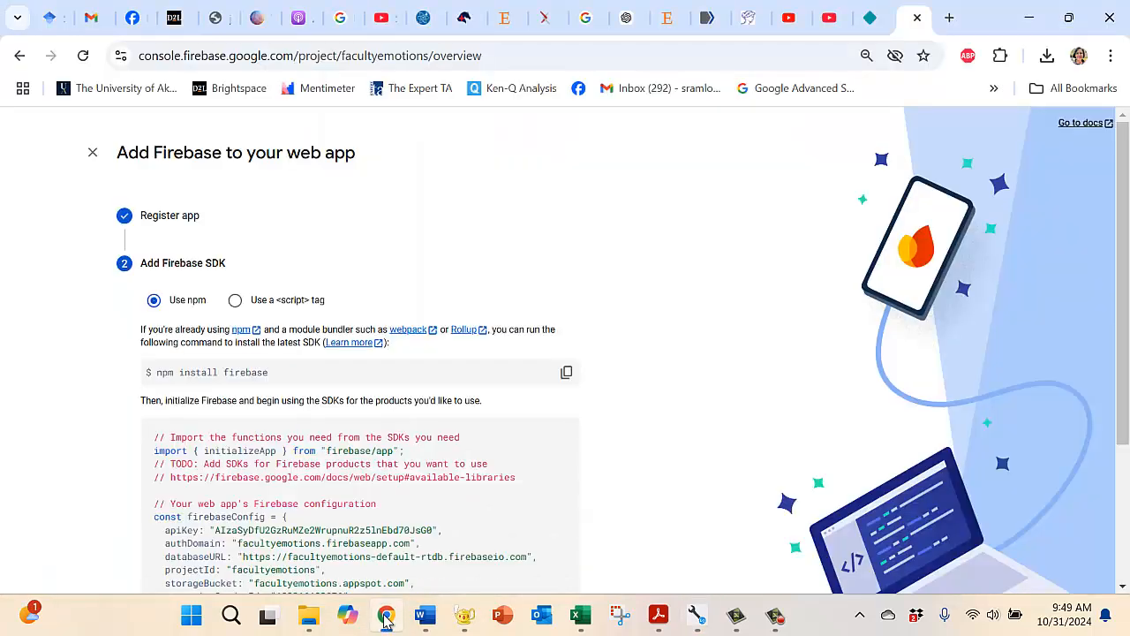
pyautogui.click(234, 301)
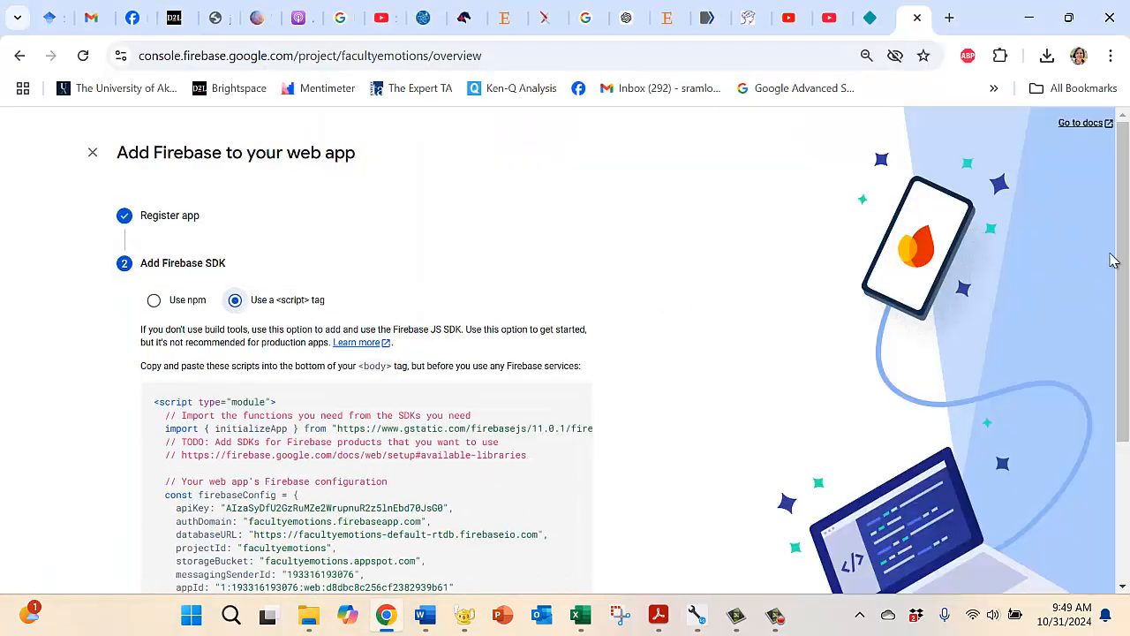
pyautogui.moveTo(1119, 288); pyautogui.dragTo(1095, 415)
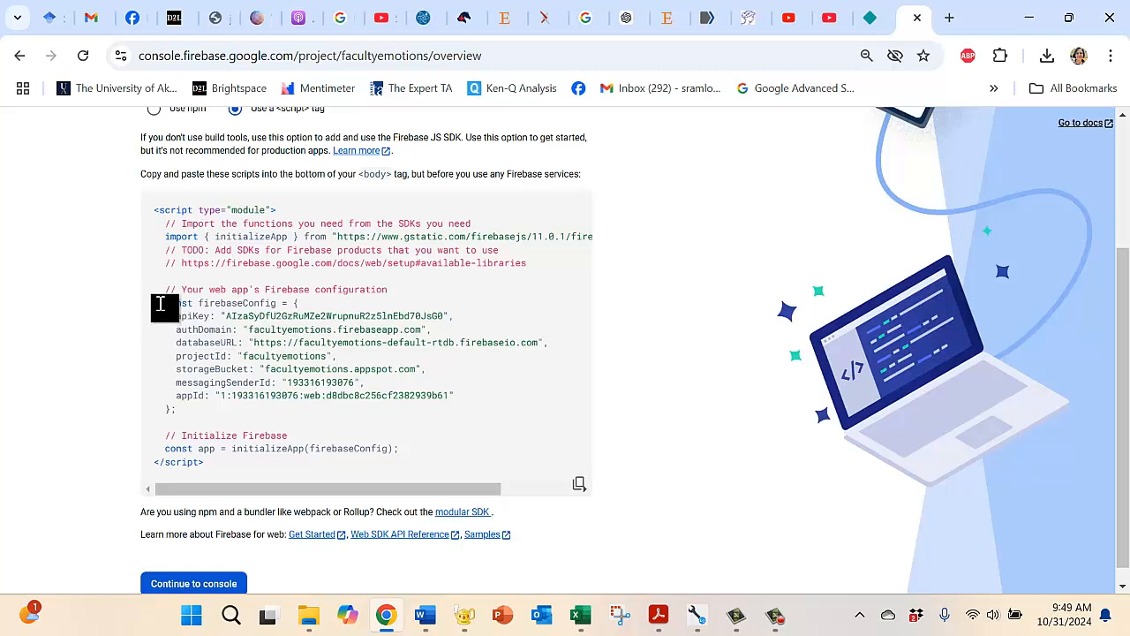
pyautogui.moveTo(161, 305); pyautogui.dragTo(194, 411)
pyautogui.hotkey('ctrl', 'c')
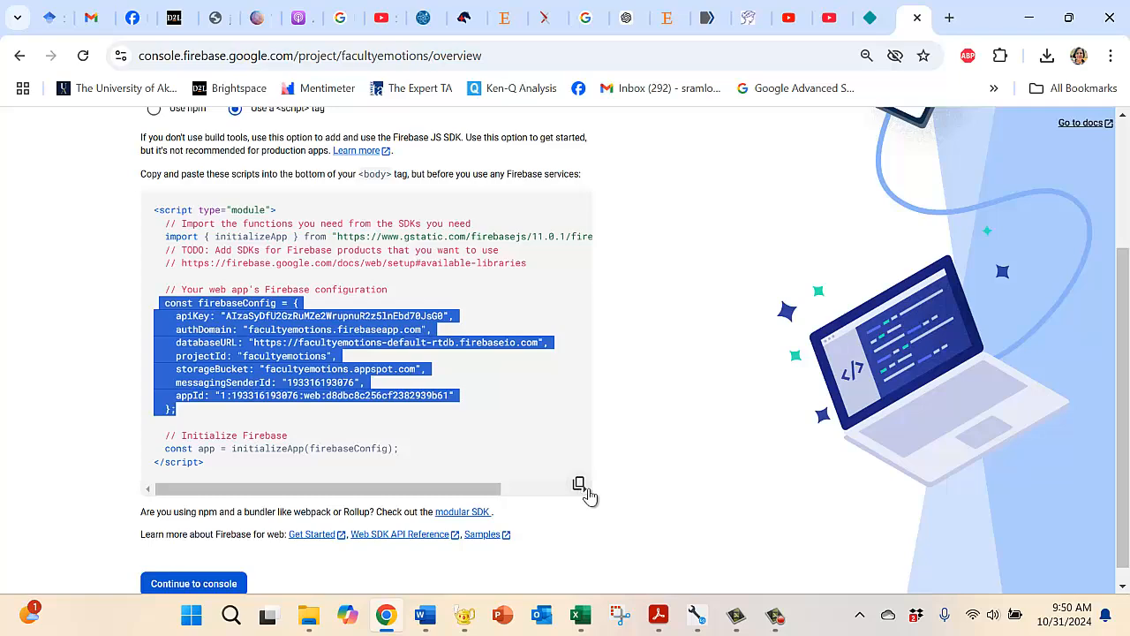
pyautogui.moveTo(1120, 378); pyautogui.dragTo(1120, 394)
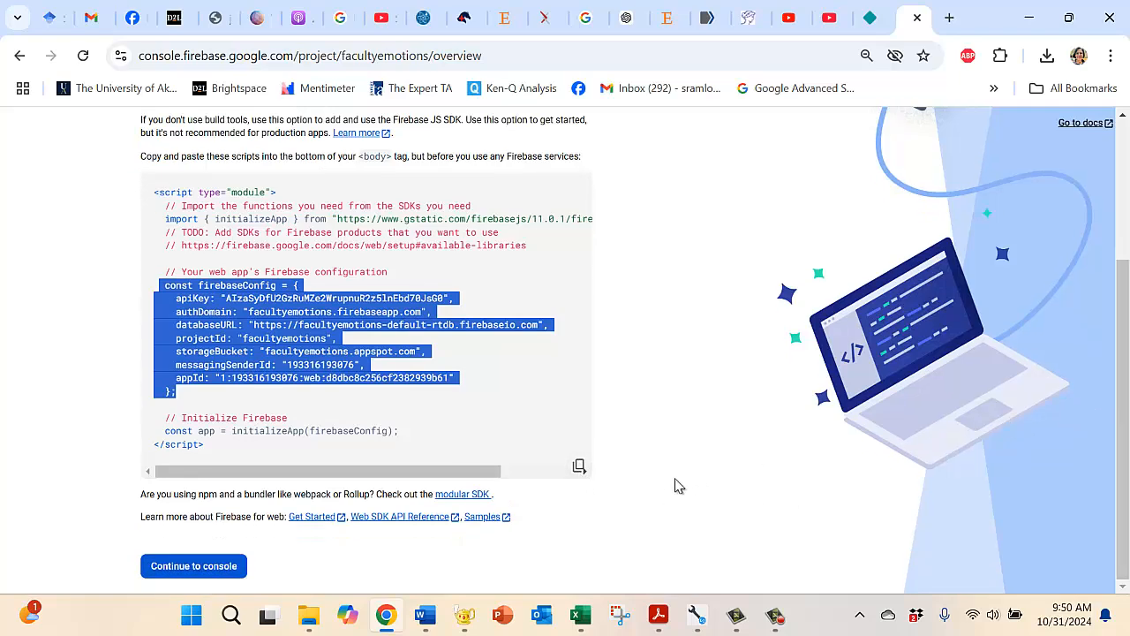
# Step: Switch to EQ Web Configurator and paste the copied firebaseConfig block with its API key into the Firebase information area of step 5d
pyautogui.click(694, 616)
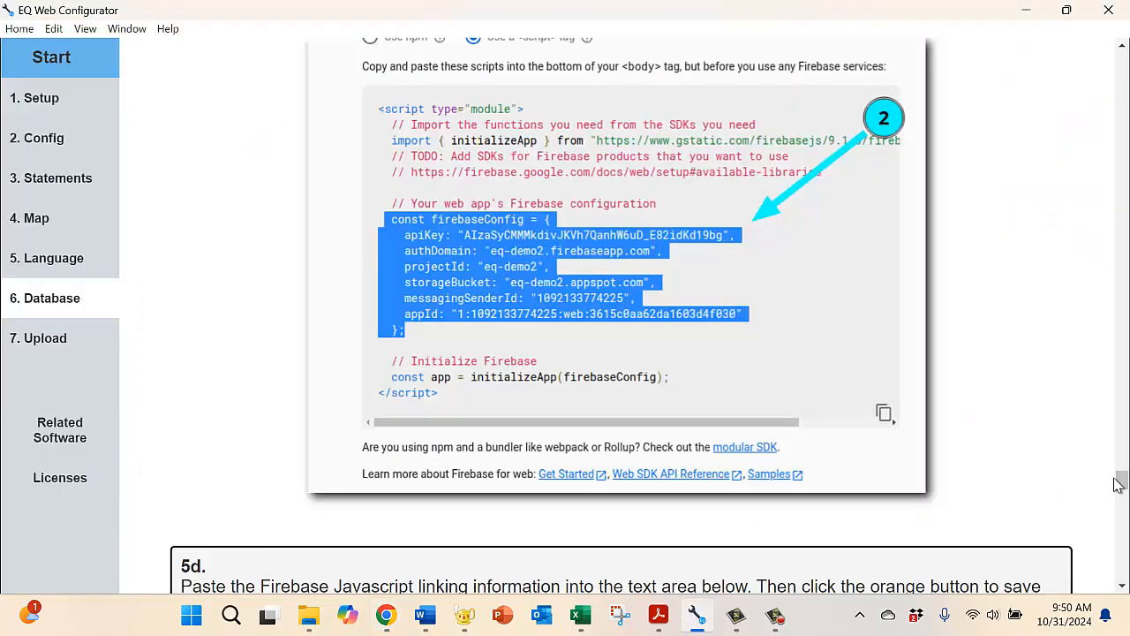
pyautogui.moveTo(1121, 484); pyautogui.dragTo(1122, 492)
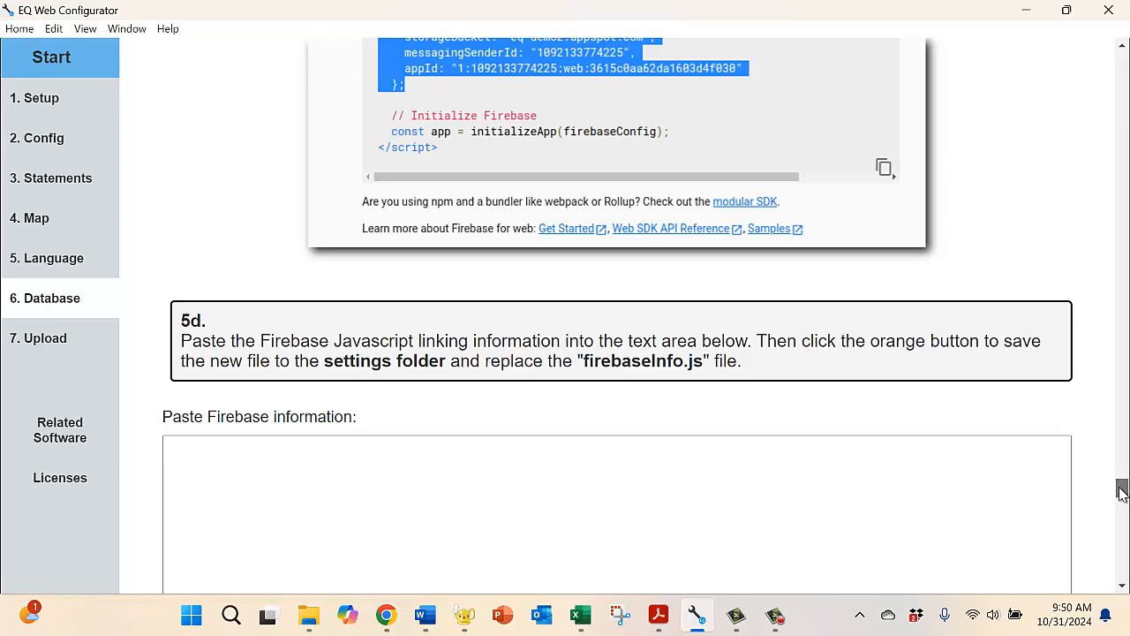
pyautogui.click(515, 403)
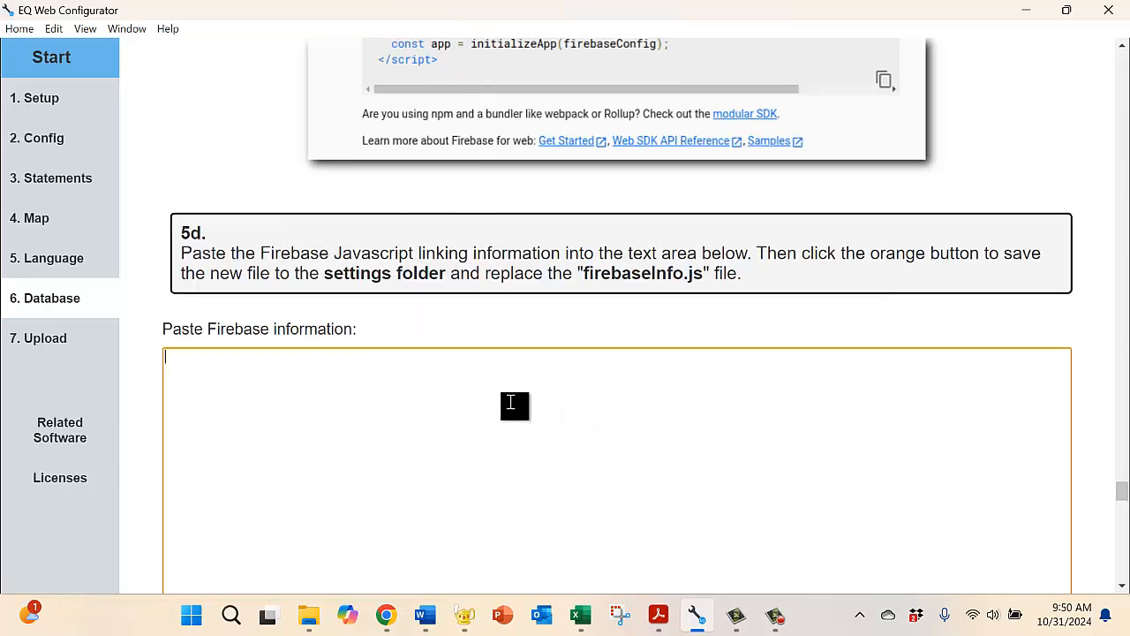
pyautogui.hotkey('ctrl', 'v')
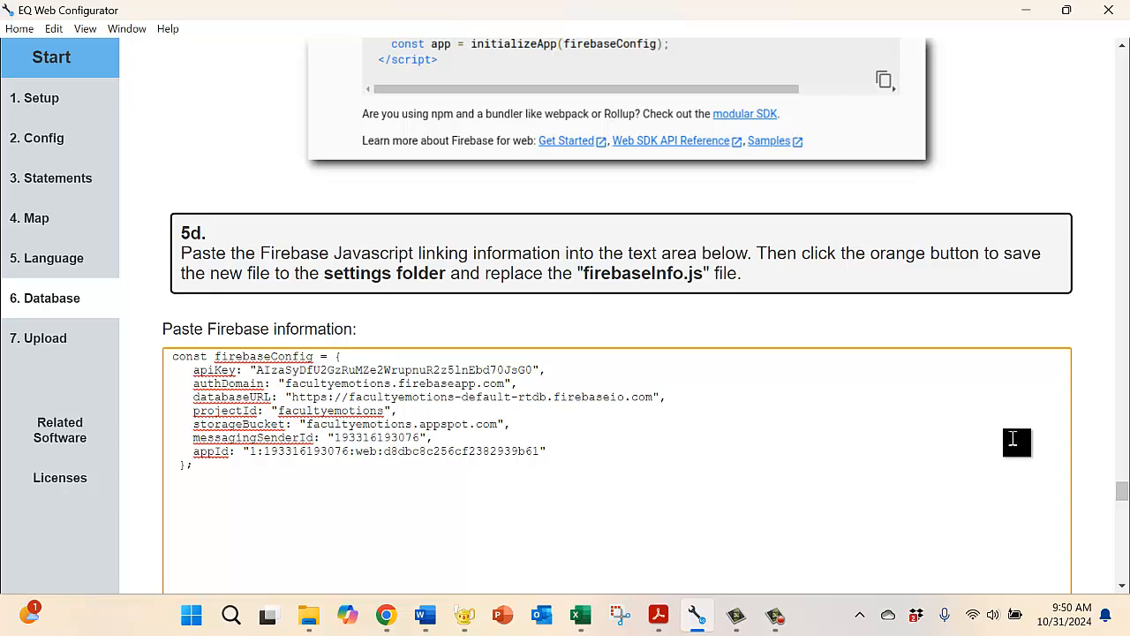
pyautogui.click(1122, 586)
pyautogui.click(1123, 588)
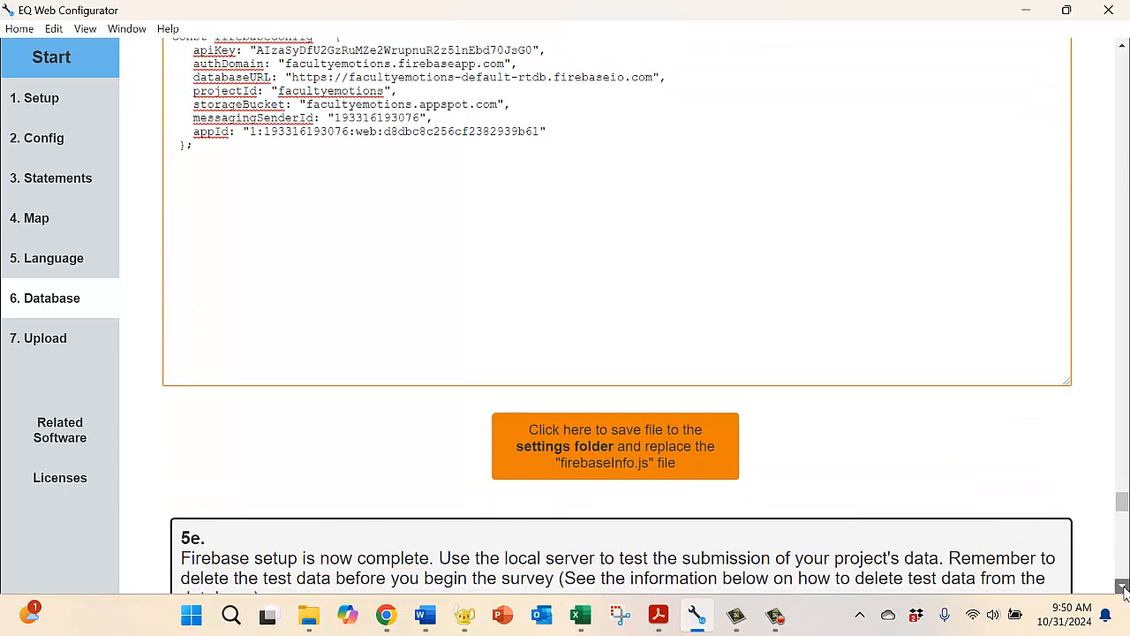
pyautogui.click(1123, 588)
pyautogui.click(625, 407)
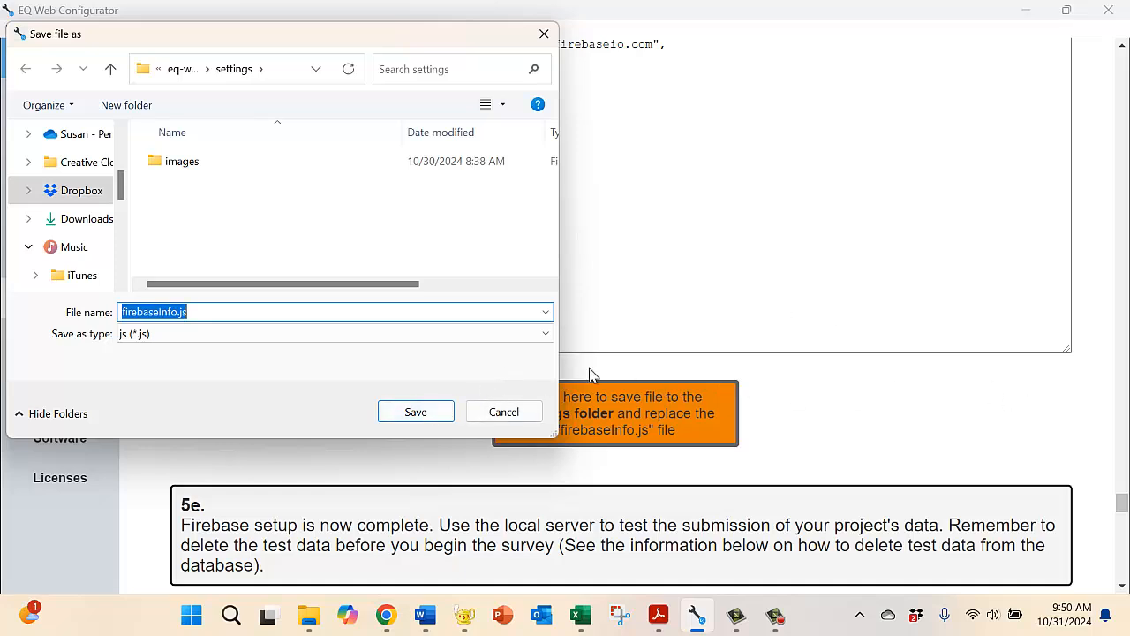
pyautogui.click(511, 412)
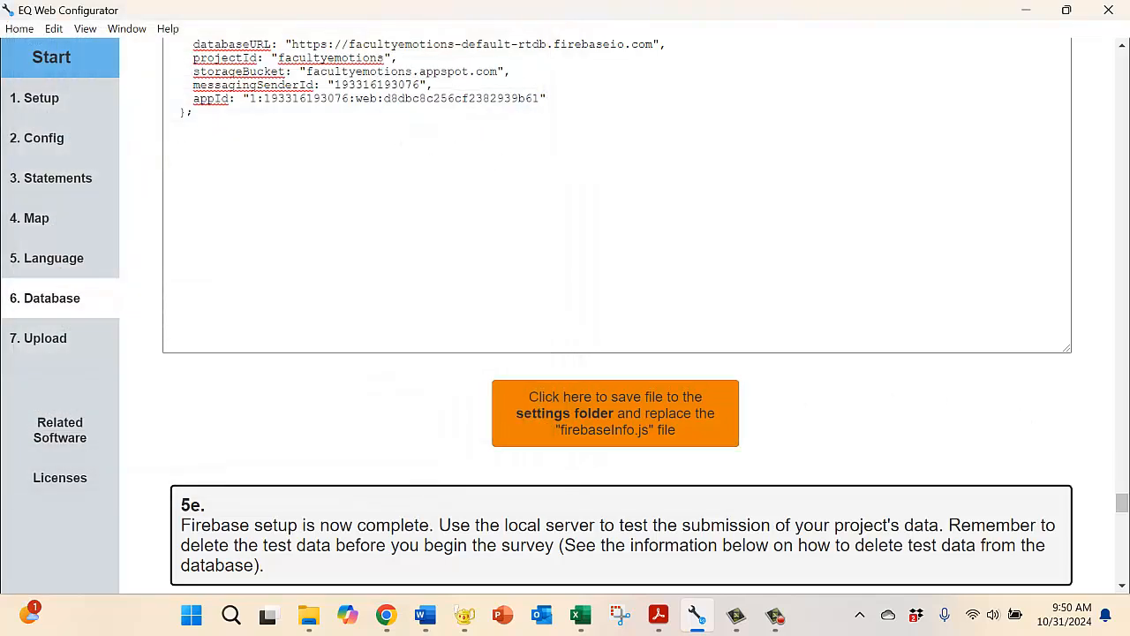
pyautogui.moveTo(1122, 503); pyautogui.dragTo(1122, 489)
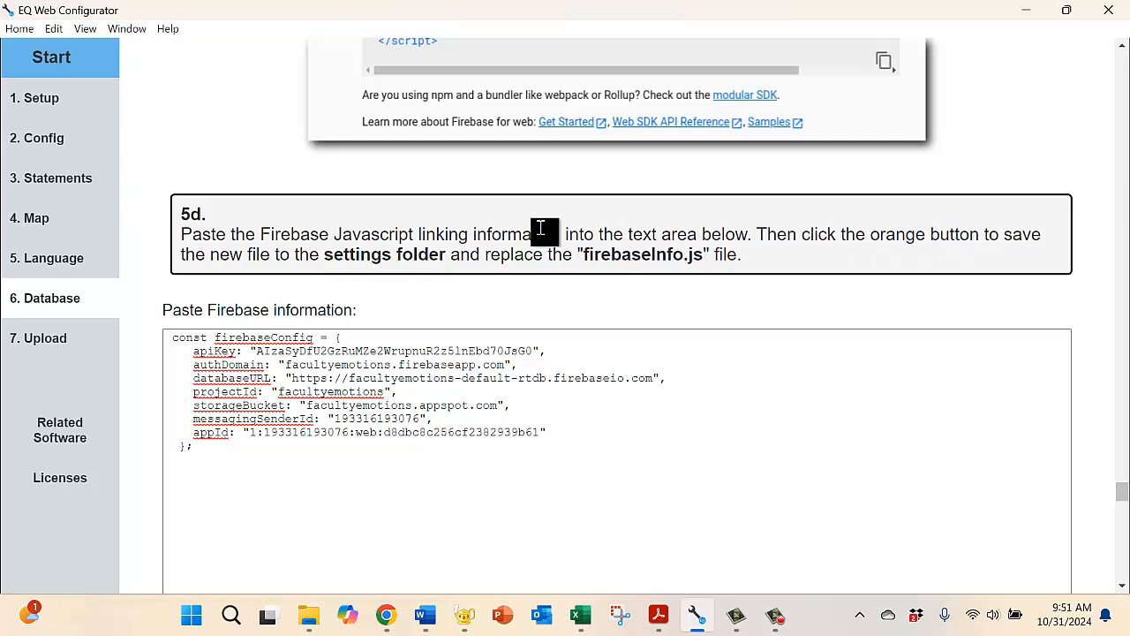
# Step: Save the pasted Firebase information as firebaseInfo.js in the project's settings folder
pyautogui.click(1123, 586)
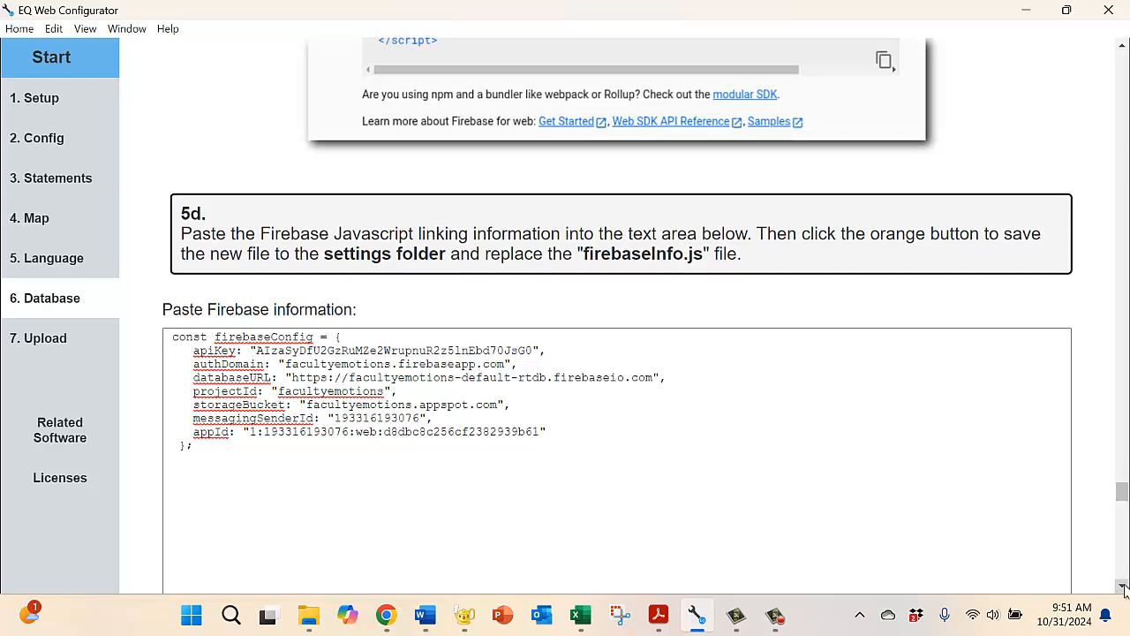
pyautogui.click(1123, 586)
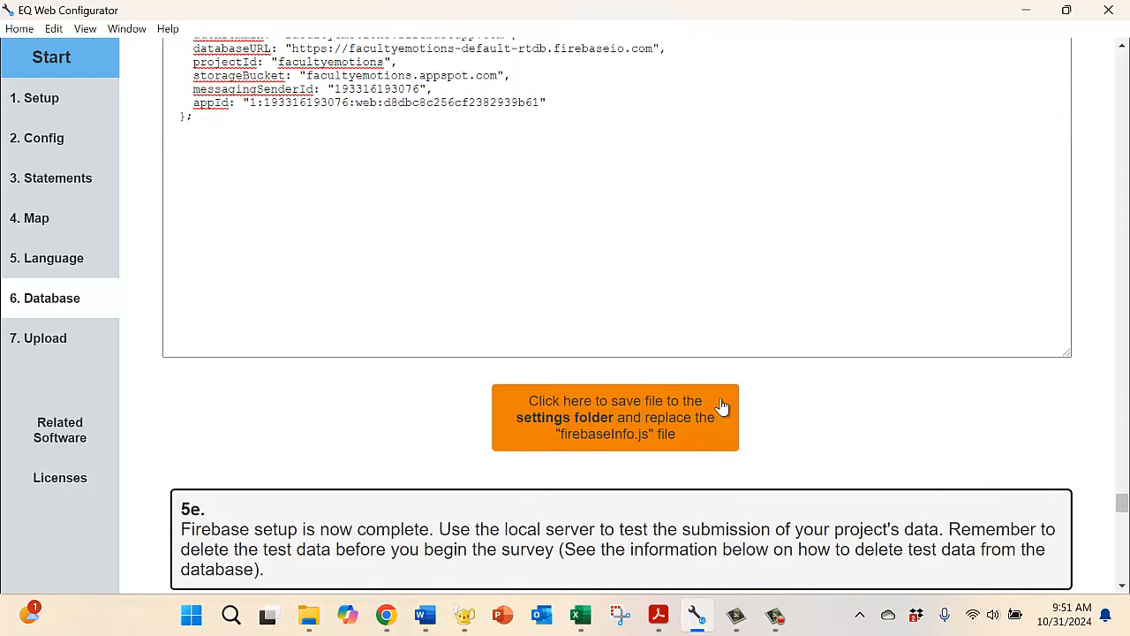
pyautogui.click(645, 415)
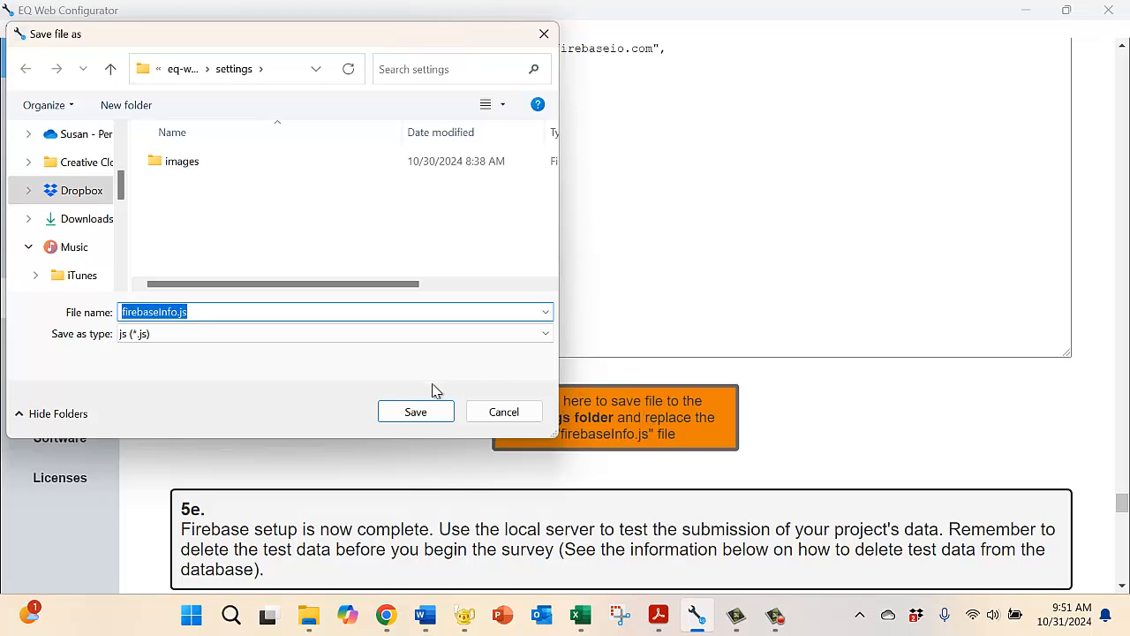
pyautogui.click(416, 413)
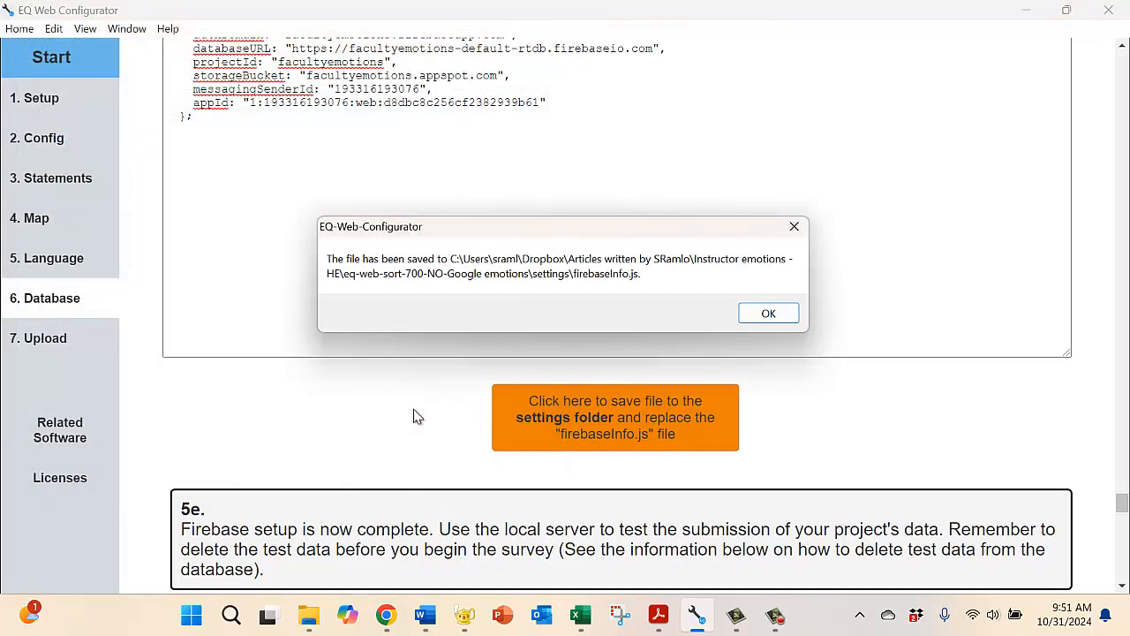
pyautogui.click(764, 316)
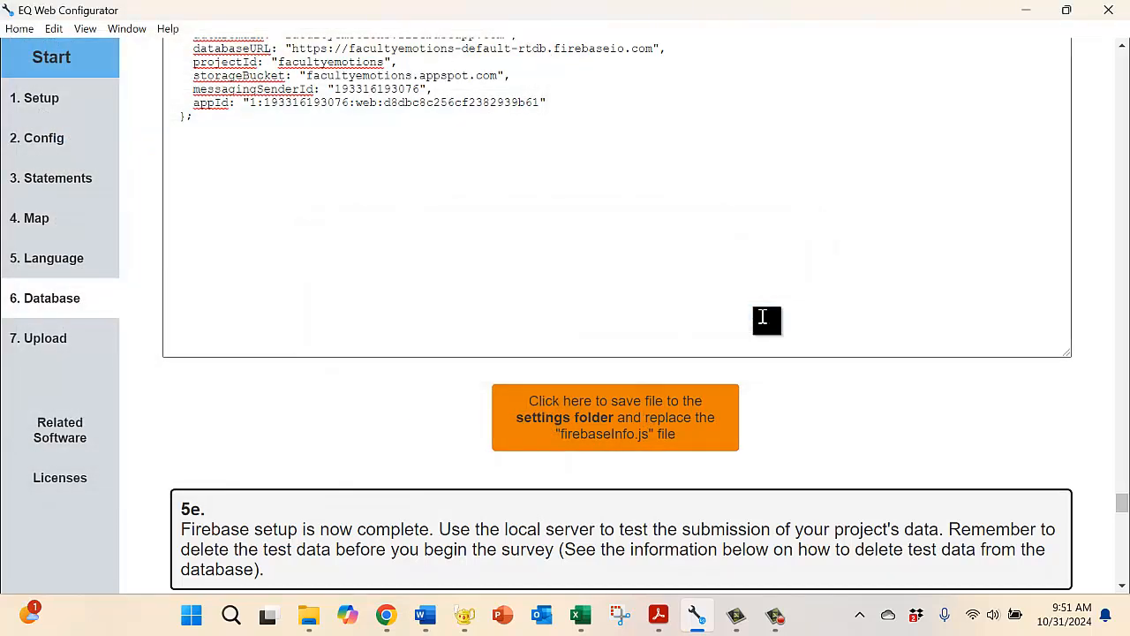
# Step: Read step 5e on testing data submission, and switch to Chrome to finish adding the web app and continue to the Firebase console
pyautogui.click(1123, 586)
pyautogui.click(1123, 587)
pyautogui.click(1123, 587)
pyautogui.click(1122, 588)
pyautogui.click(1123, 588)
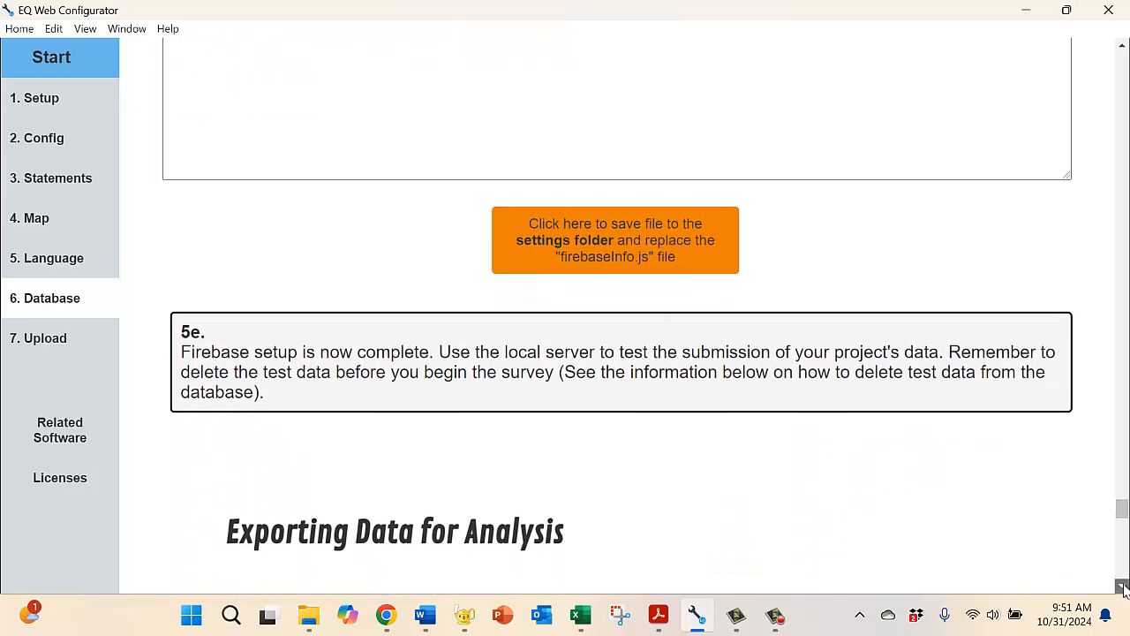
pyautogui.click(1123, 588)
pyautogui.click(1123, 588)
pyautogui.click(1123, 588)
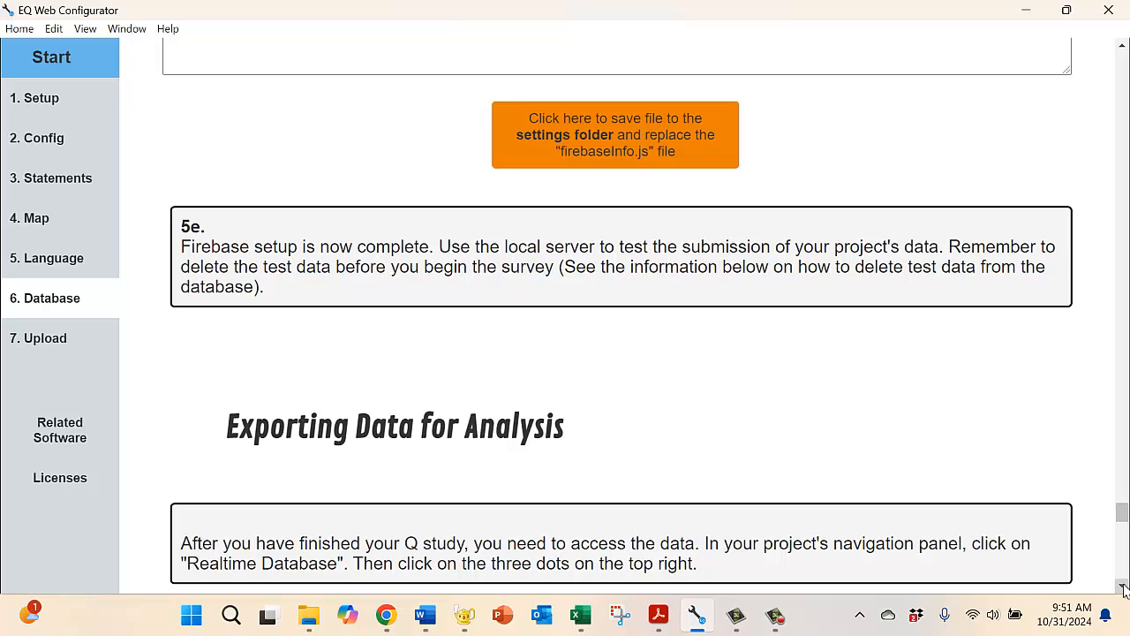
pyautogui.click(389, 618)
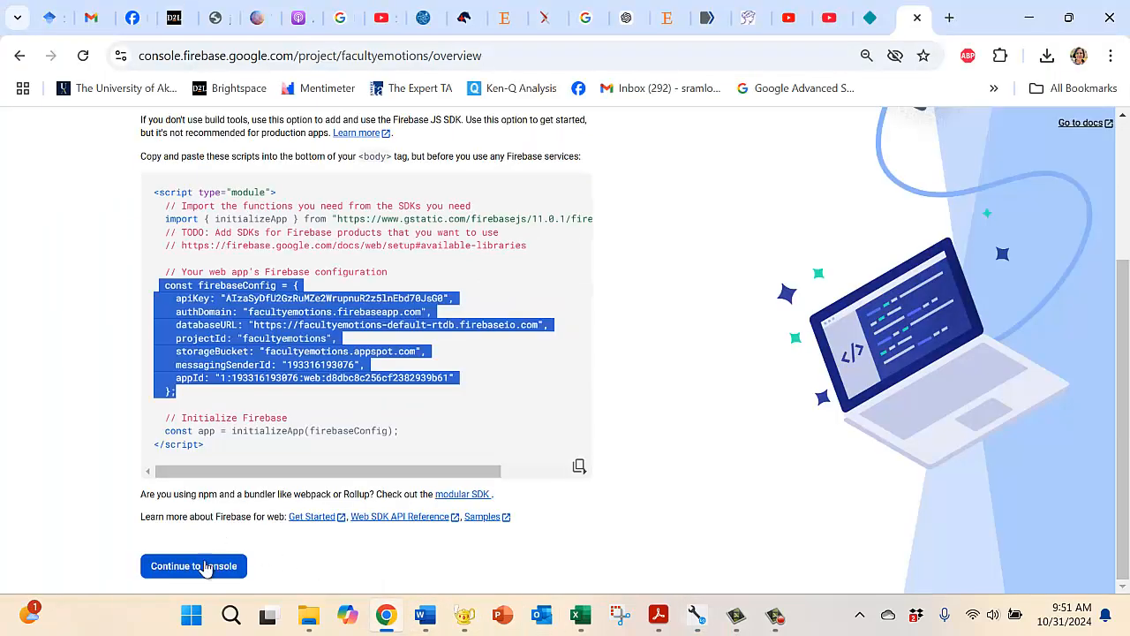
pyautogui.click(202, 566)
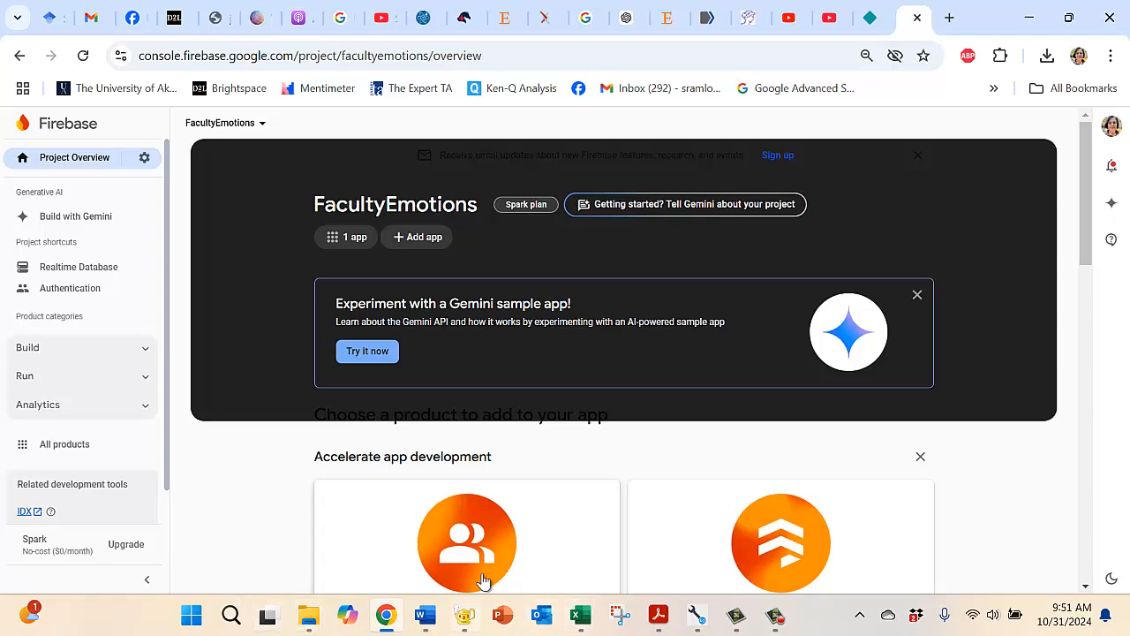
pyautogui.moveTo(775, 620)
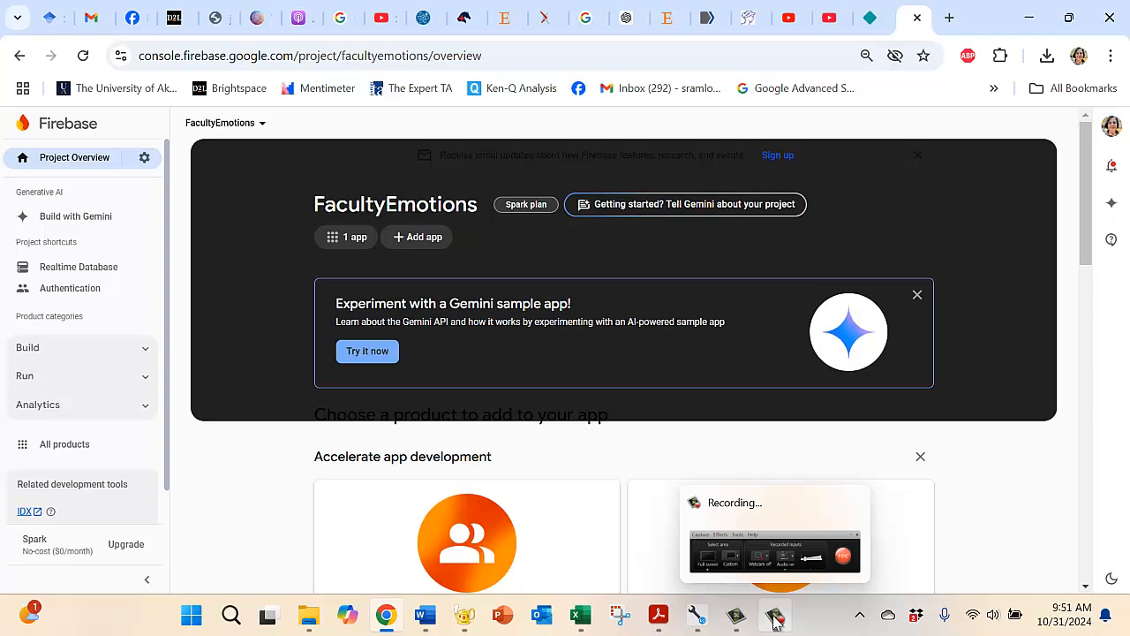
pyautogui.click(775, 620)
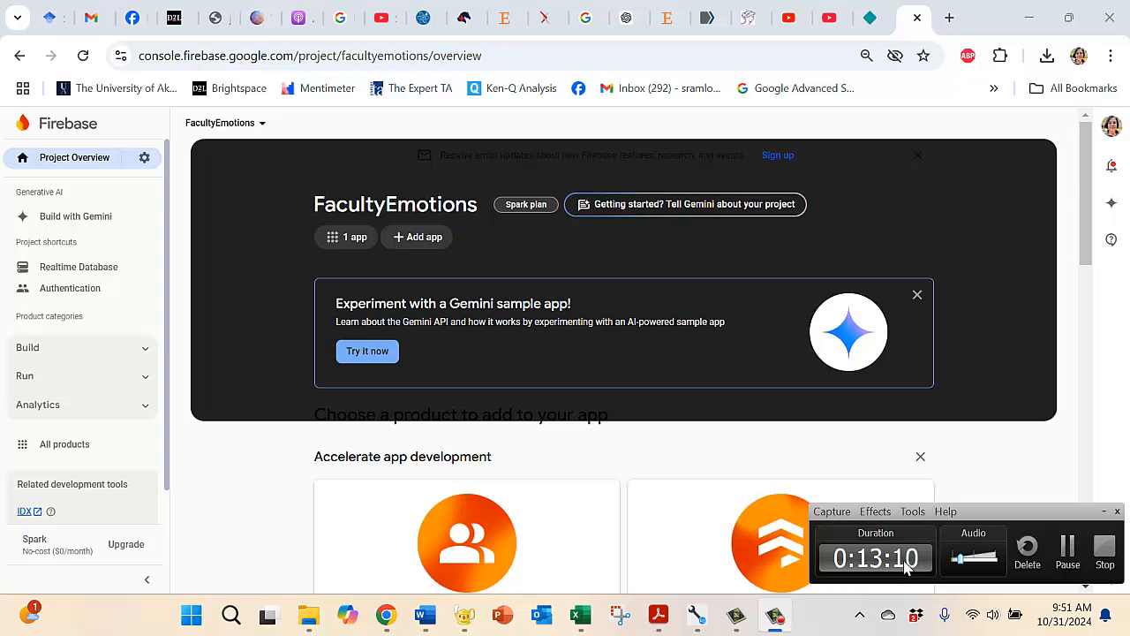
pyautogui.click(1103, 554)
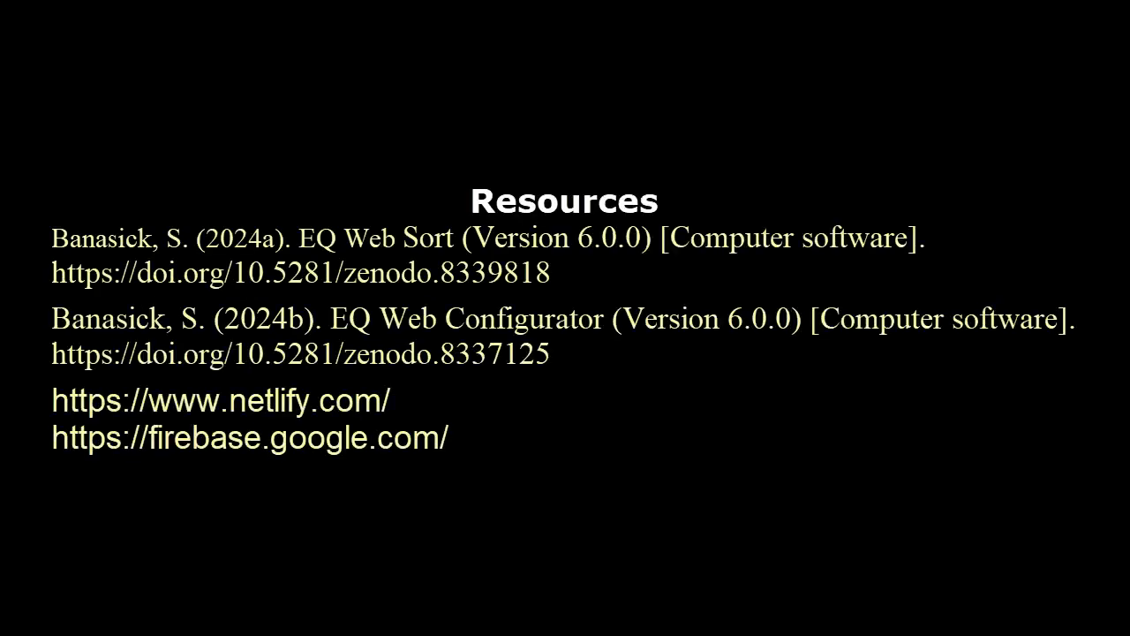